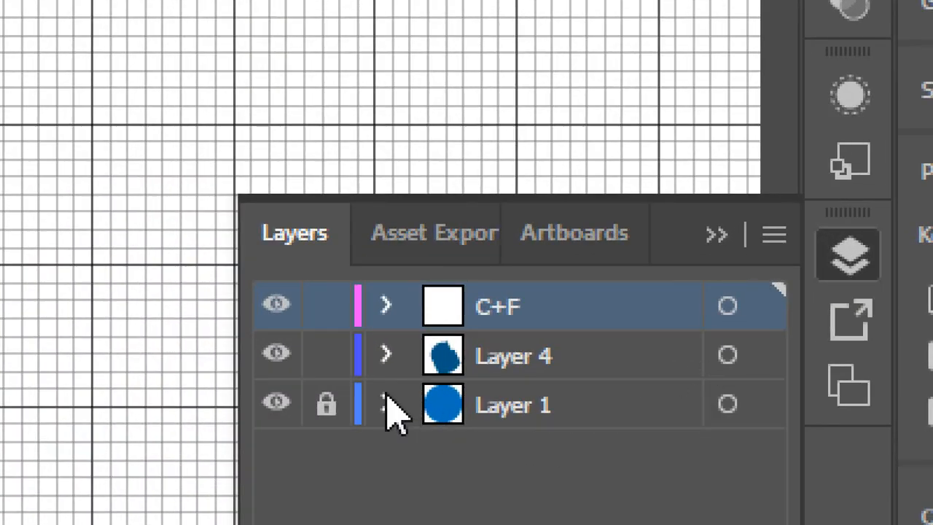
Step: Unlock Layer 1 and make the C+F layer the active one
left_click(326, 405)
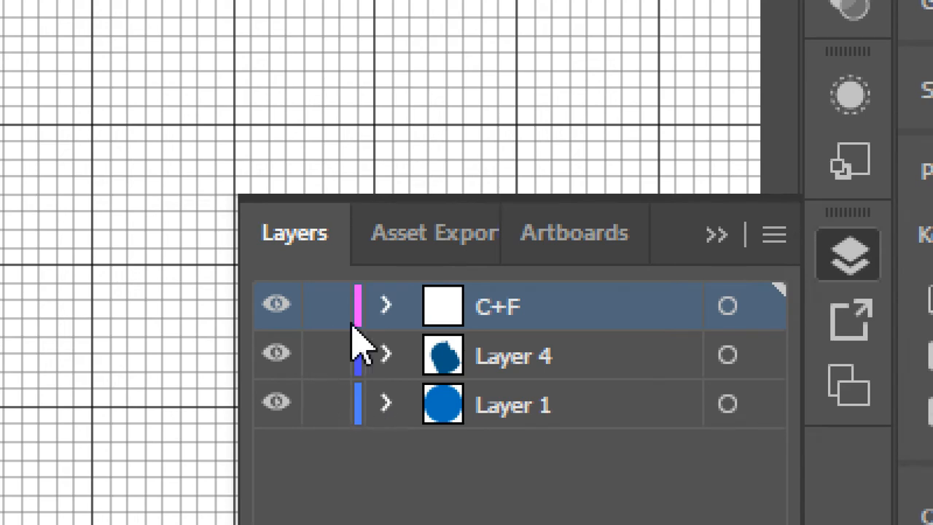
left_click(536, 426)
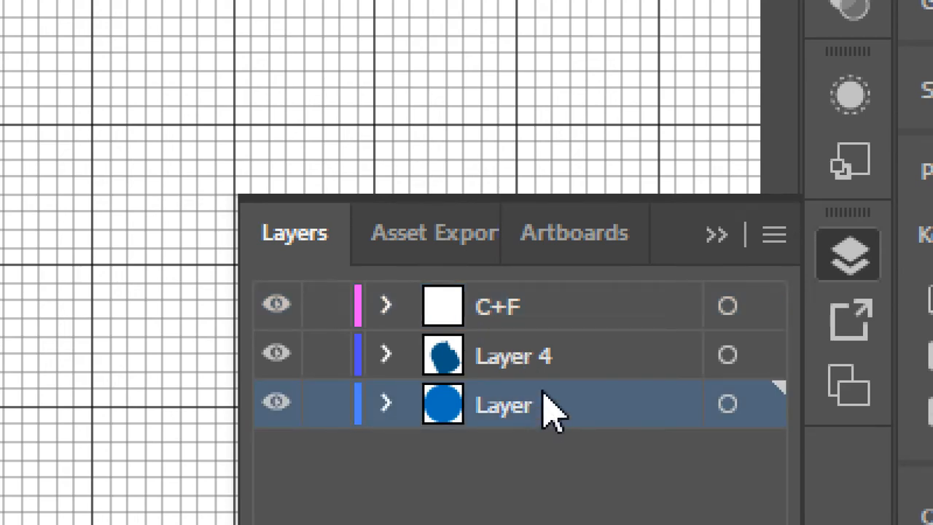
left_click(554, 359)
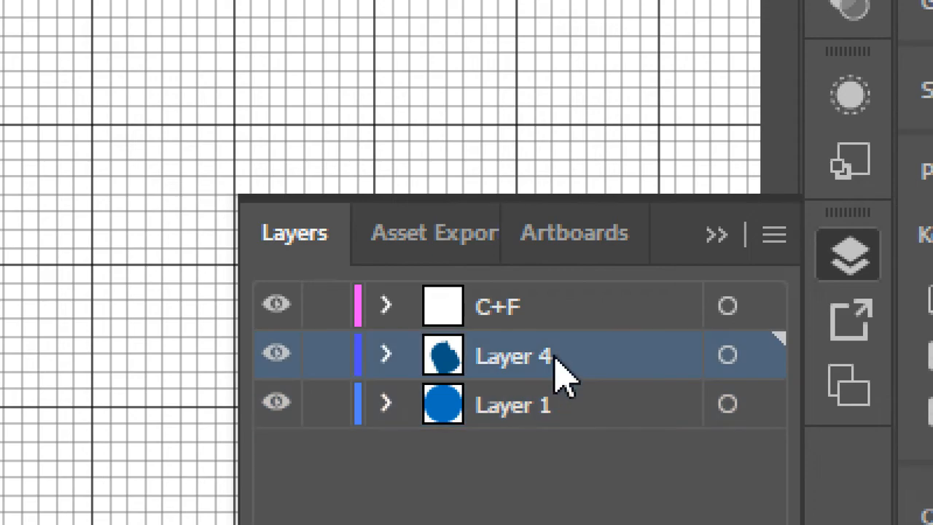
left_click(563, 310)
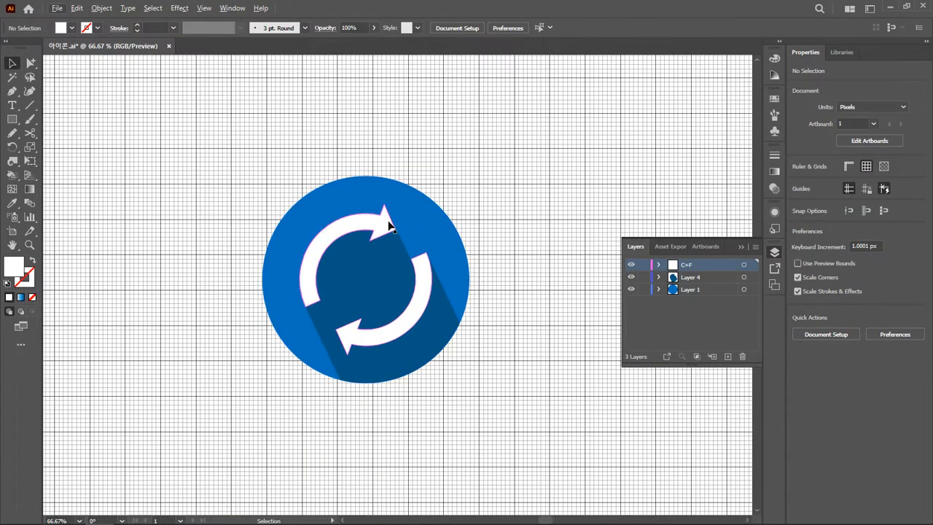
Step: Move the white arrows and the blue circle off the icon to show its separate parts, undo both moves, and deselect
left_click(380, 226)
left_click_drag(380, 226, 268, 225)
left_click_drag(412, 223, 580, 215)
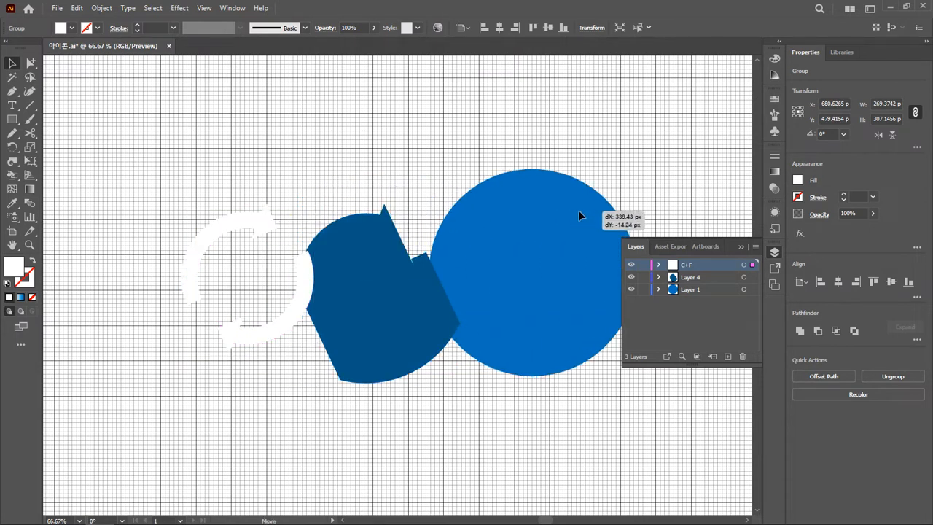
key("ctrl+z")
key("ctrl+z")
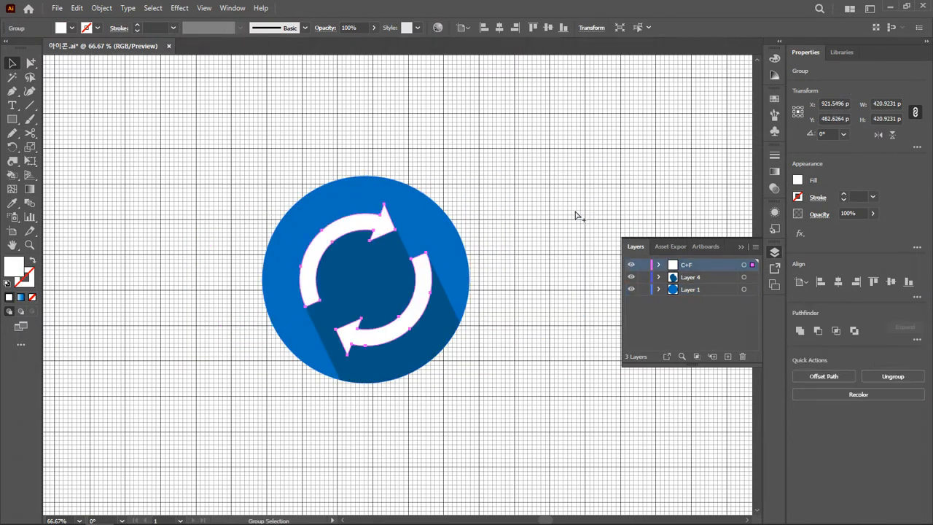
left_click(572, 203)
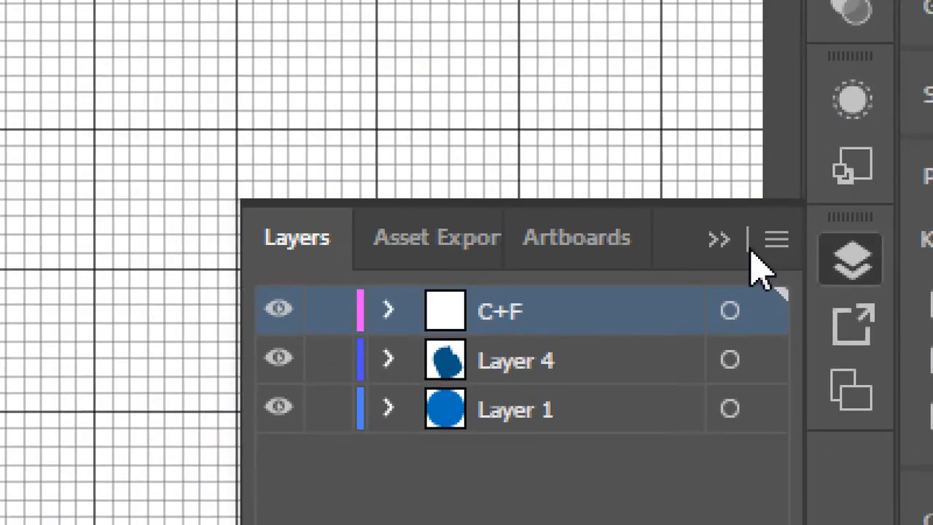
Step: Flatten all artwork into the C+F layer and rename that layer Sample
left_click(777, 242)
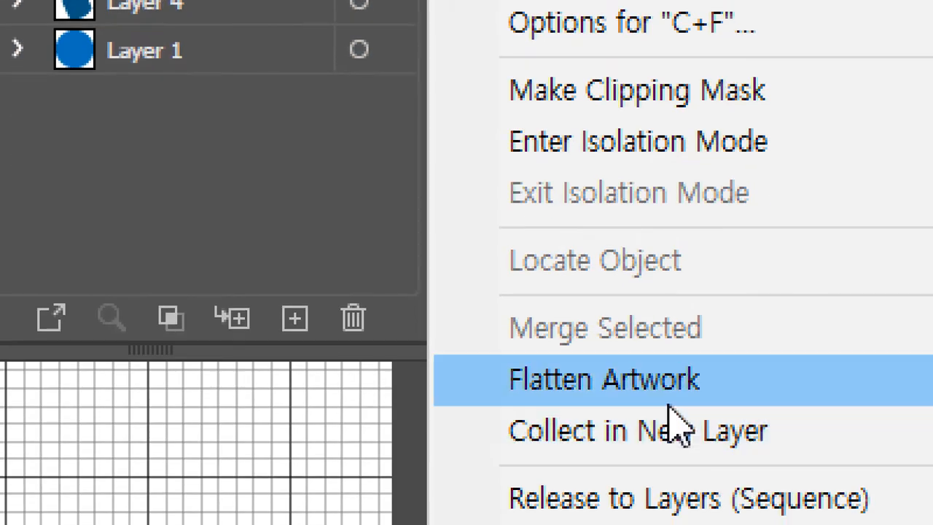
left_click(677, 386)
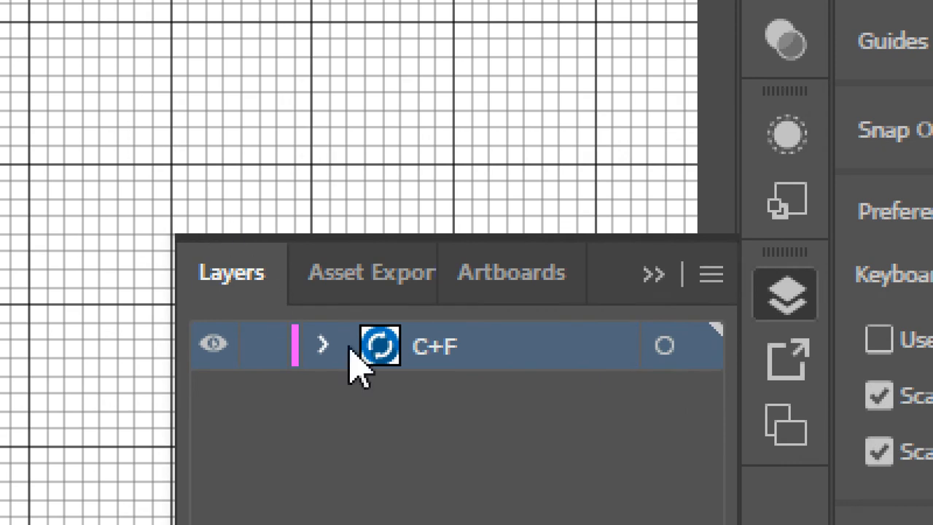
double_click(430, 347)
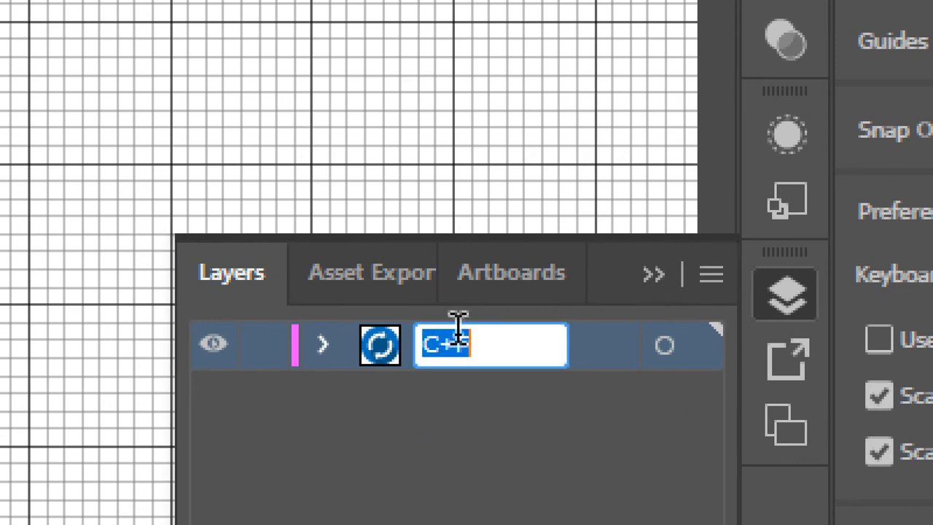
type("Sample")
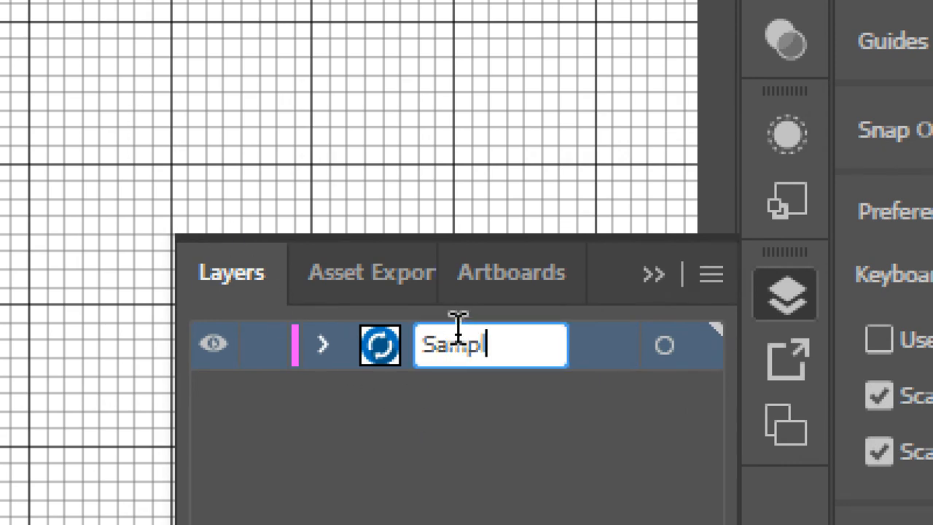
key("Return")
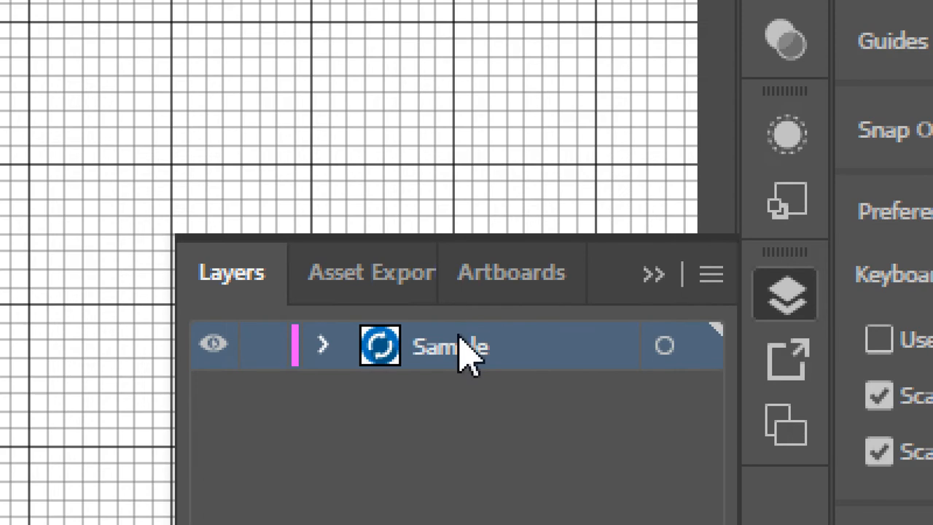
Step: Lock and hide the Sample layer and add a new layer above it in Preview mode
left_click(263, 348)
left_click(213, 346)
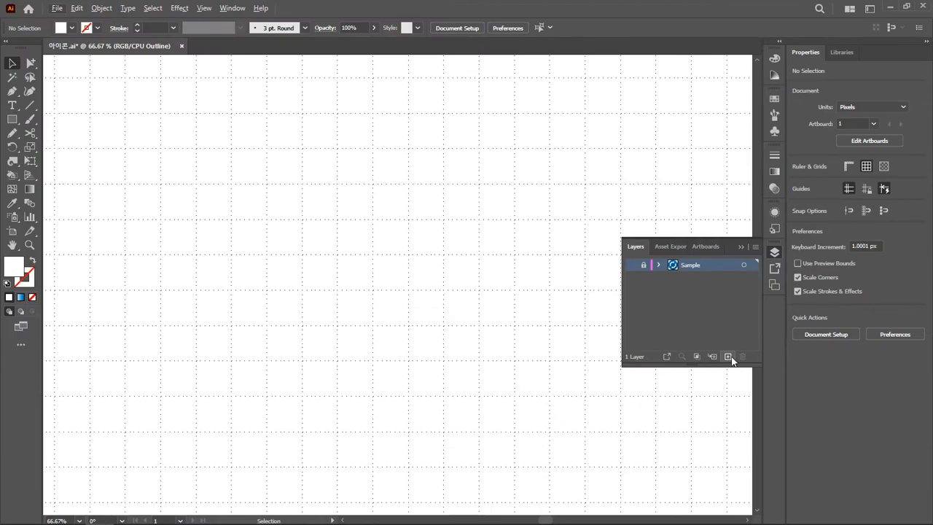
left_click(728, 356)
key("ctrl+y")
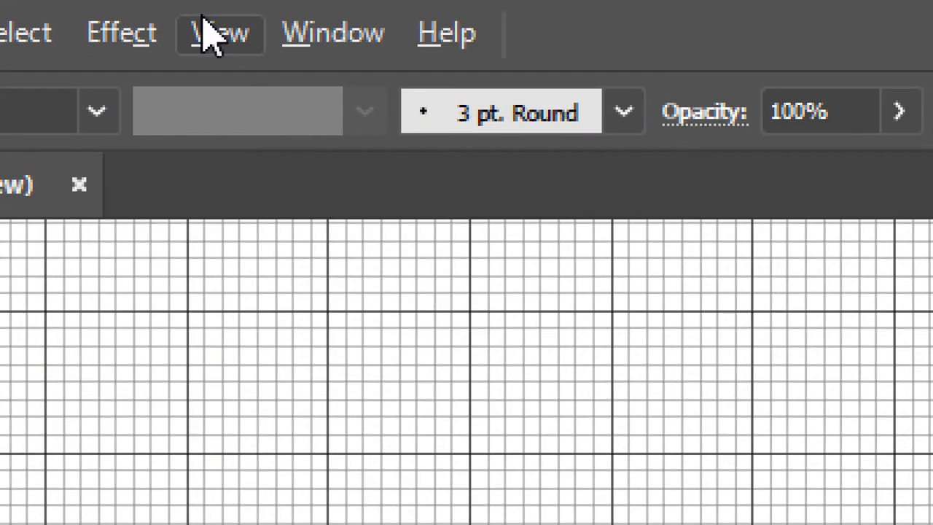
Step: Turn on Snap to Grid for the document
left_click(211, 33)
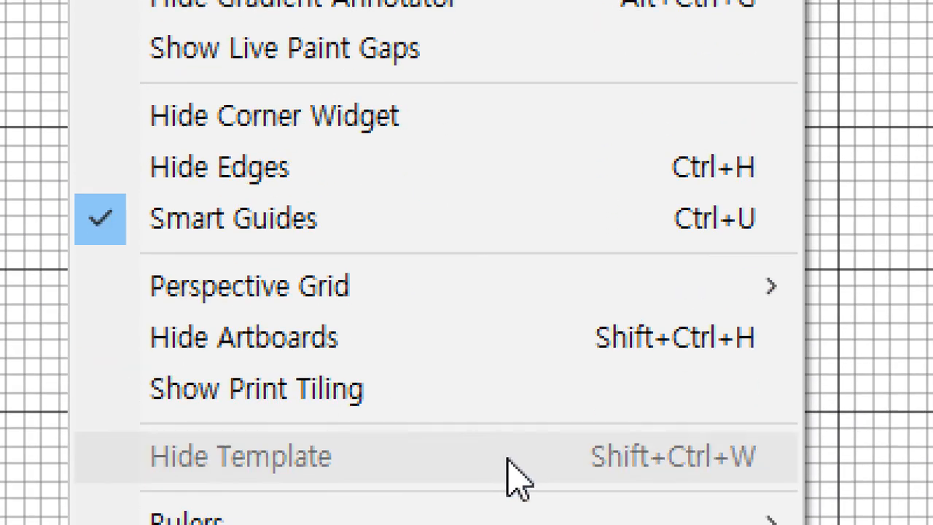
mouse_move(346, 458)
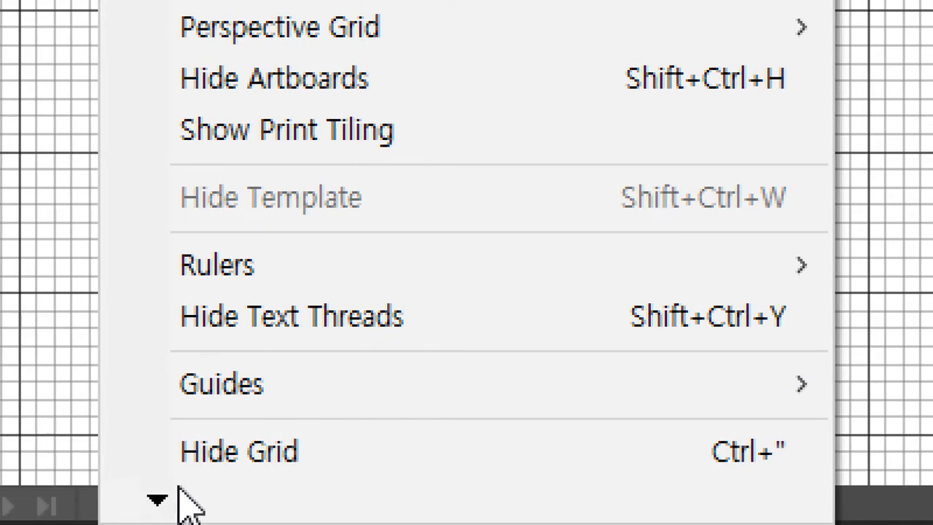
left_click(179, 488)
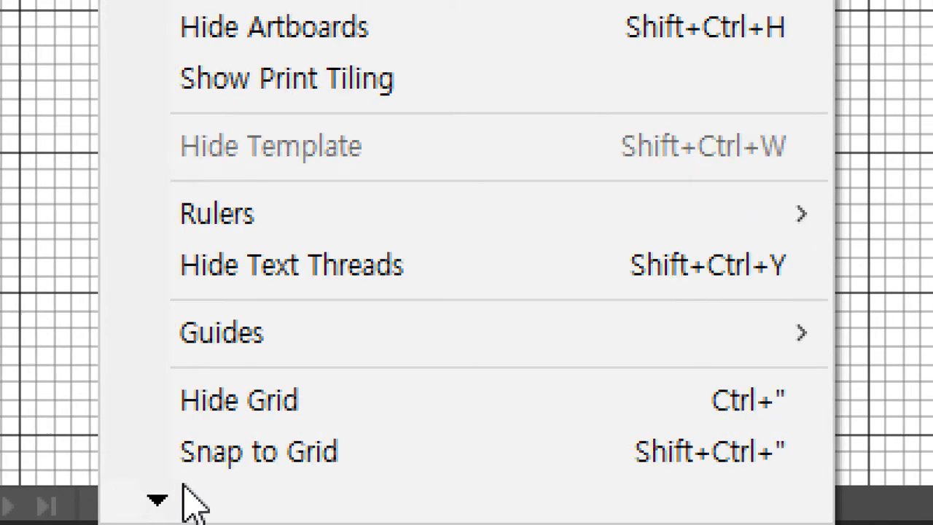
left_click(697, 456)
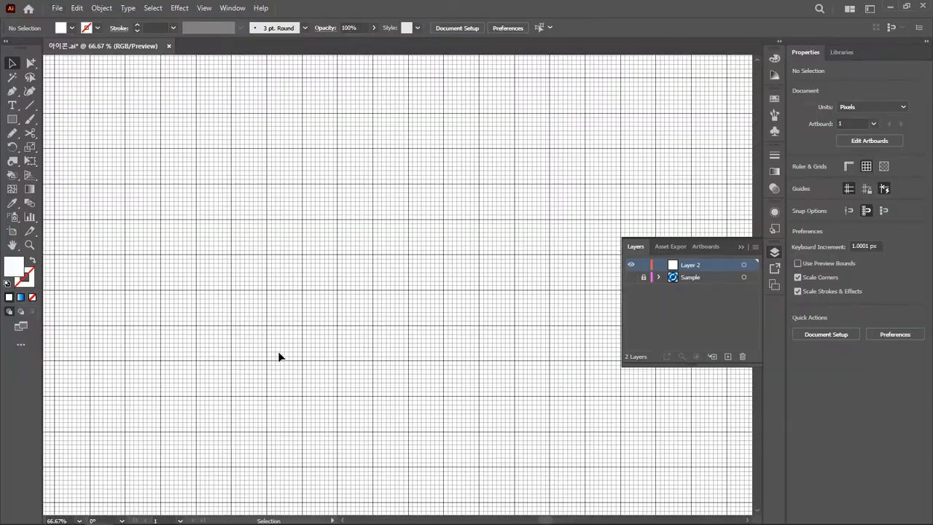
Step: Draw a 576 × 576 px circle with the Ellipse tool on Layer 2, centred at X 936, Y 504 px
key("ctrl+equal")
key("ctrl+equal")
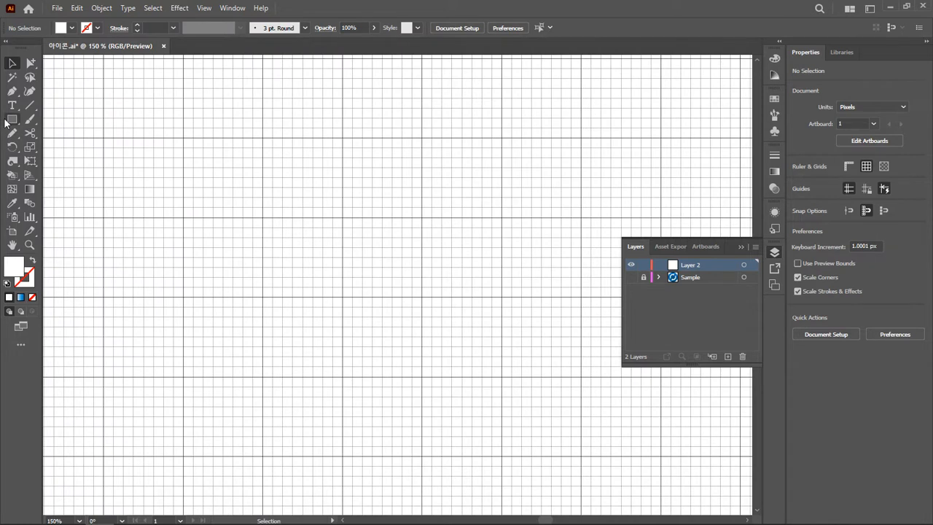
key("ctrl+minus")
key("ctrl+0")
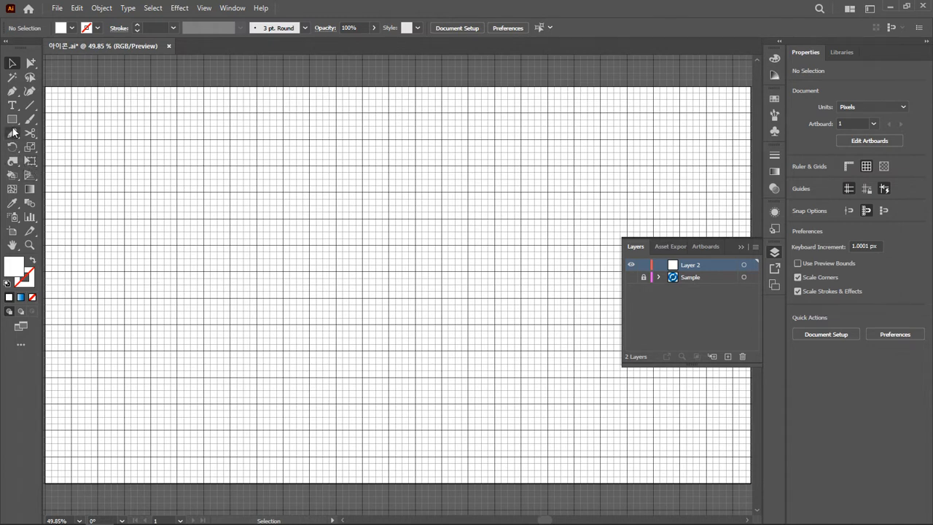
left_click_drag(12, 119, 82, 145)
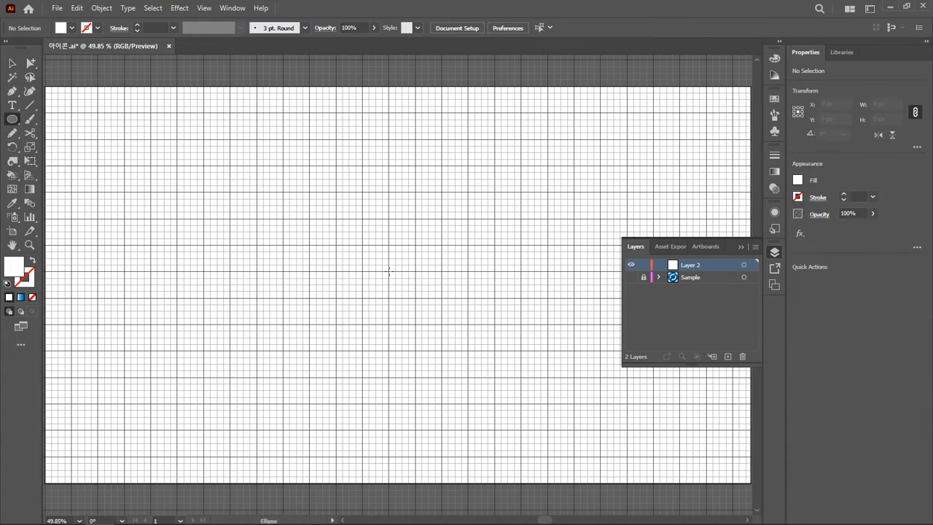
left_click_drag(389, 271, 346, 166)
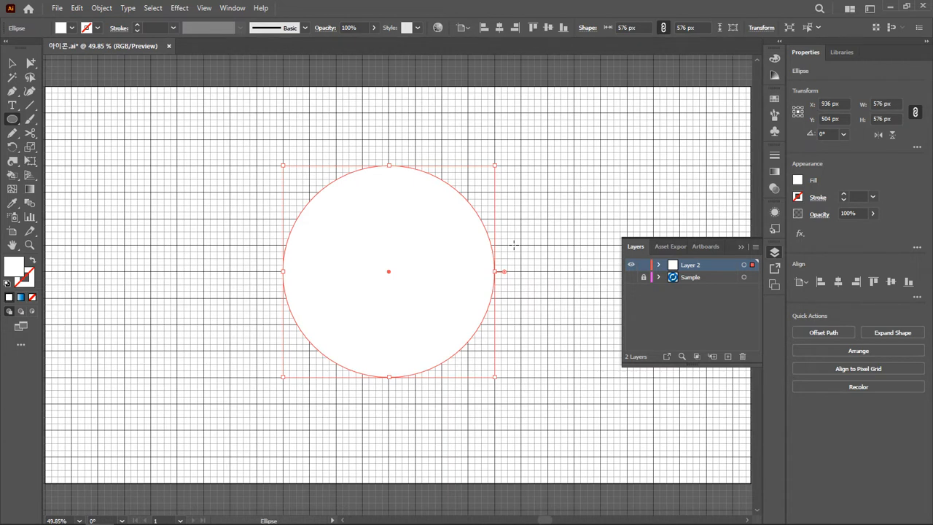
Step: Fill the circle with the teal-green swatch and deselect it
left_click(73, 28)
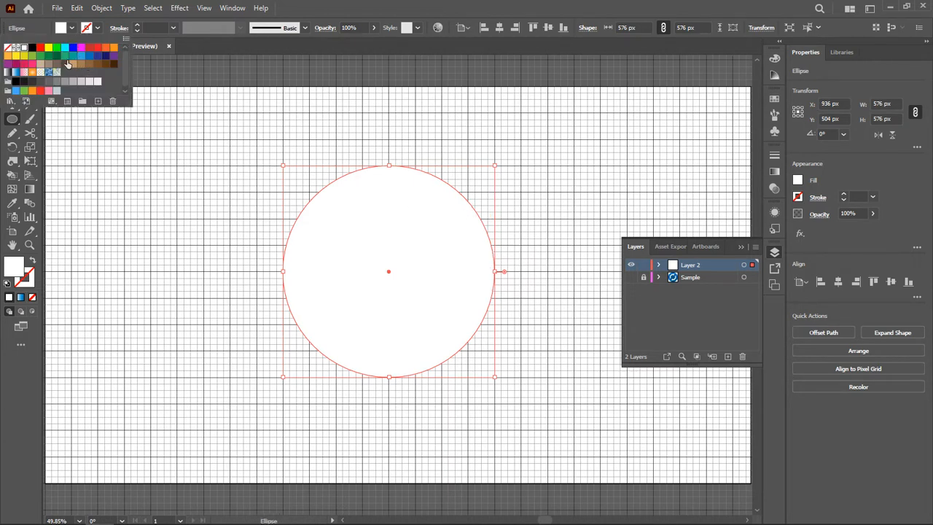
left_click(65, 55)
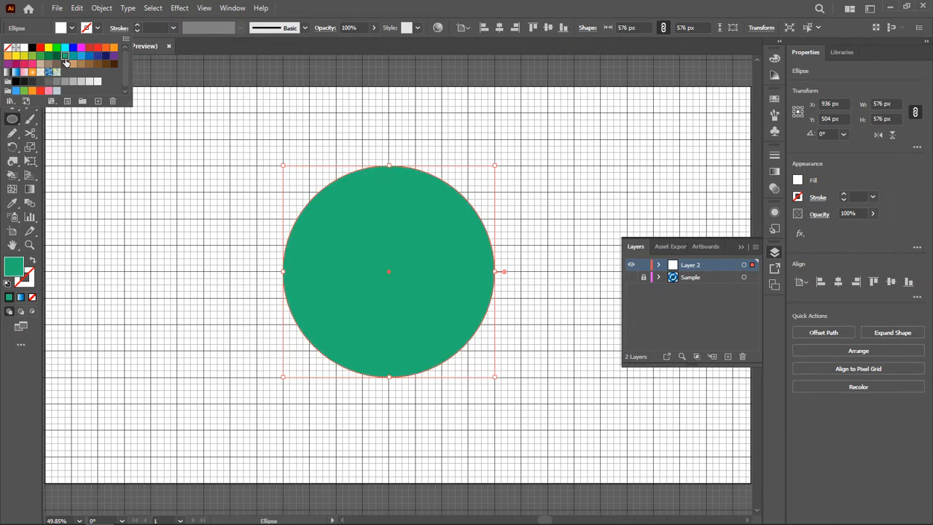
left_click(374, 16)
left_click(12, 64)
left_click(173, 170)
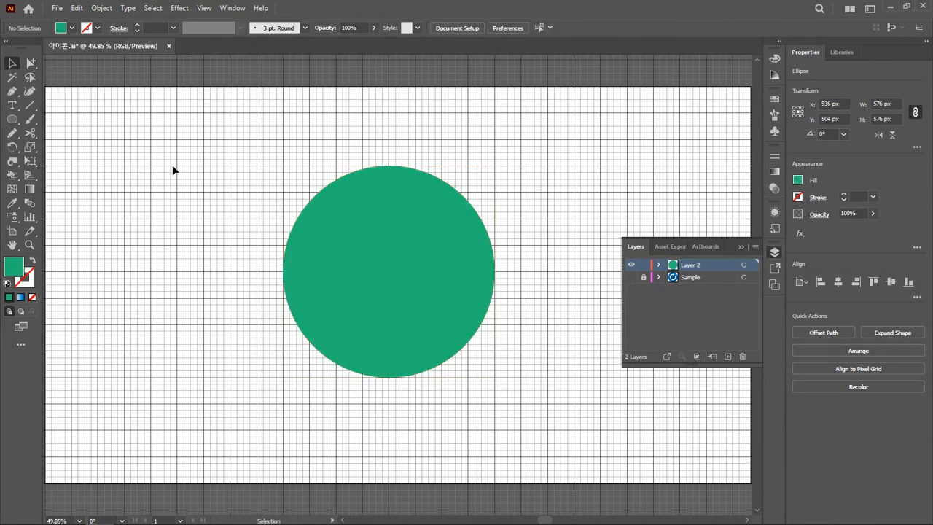
Step: Add a new layer above the green circle's layer and lock Layer 2
left_click(358, 246)
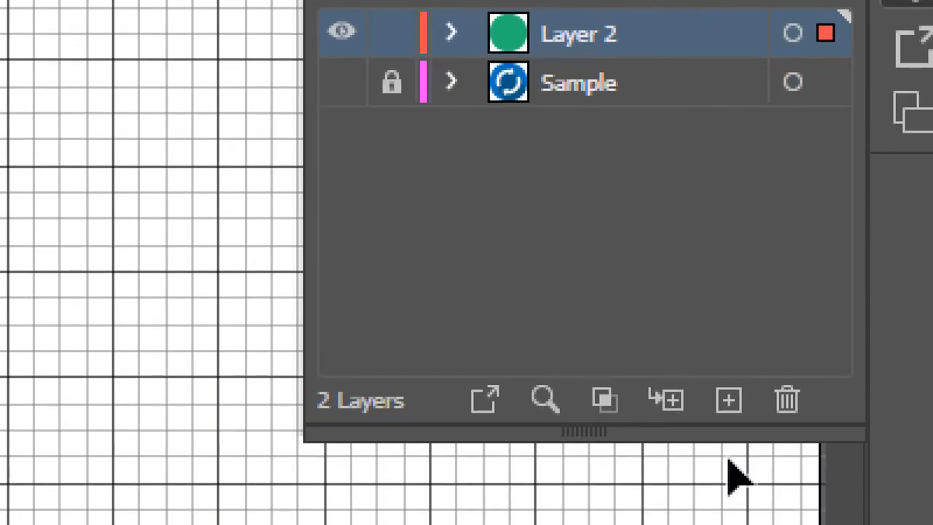
left_click(720, 395)
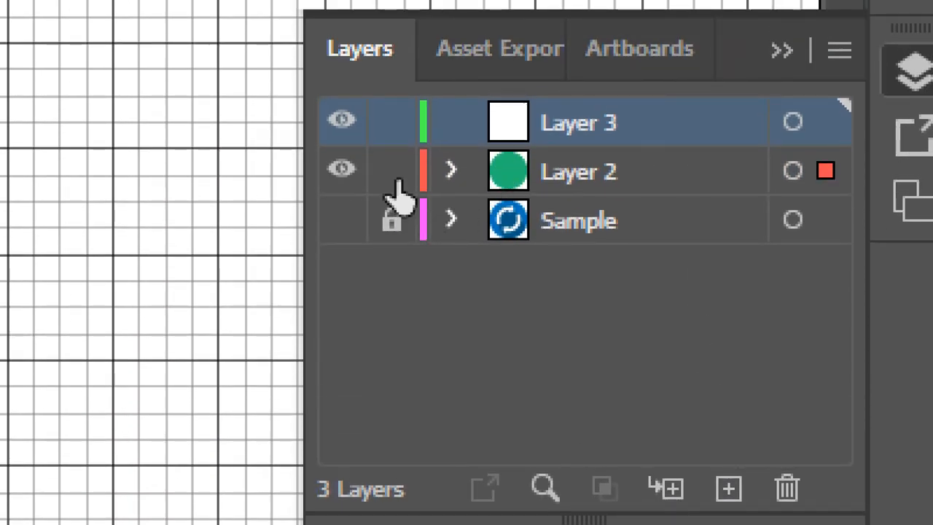
left_click(393, 174)
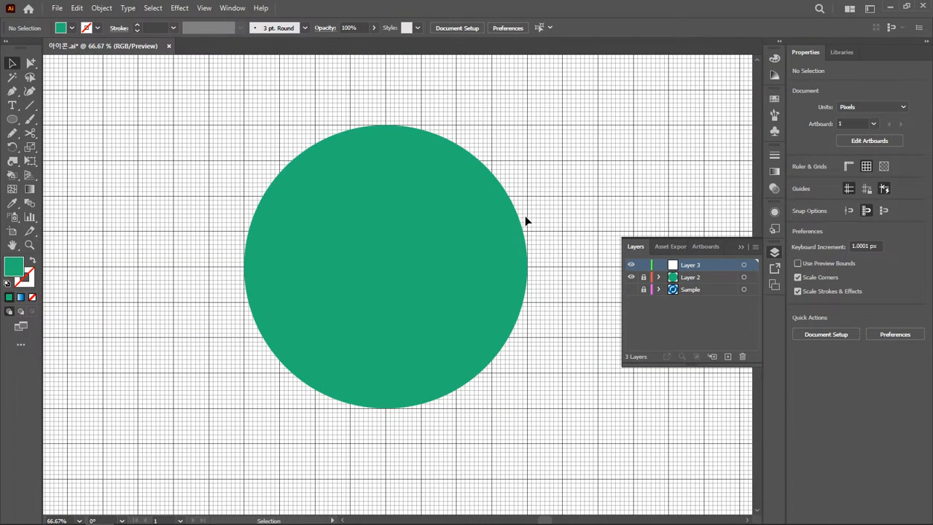
Step: Copy the green circle from Layer 2 and paste it in front on Layer 3, leaving Layer 2 locked
left_click(643, 277)
left_click(488, 211)
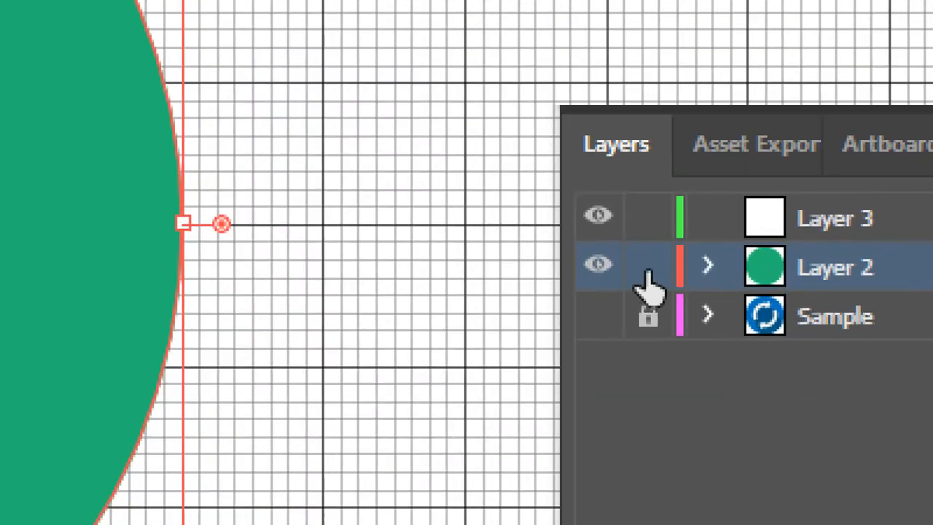
left_click(645, 269)
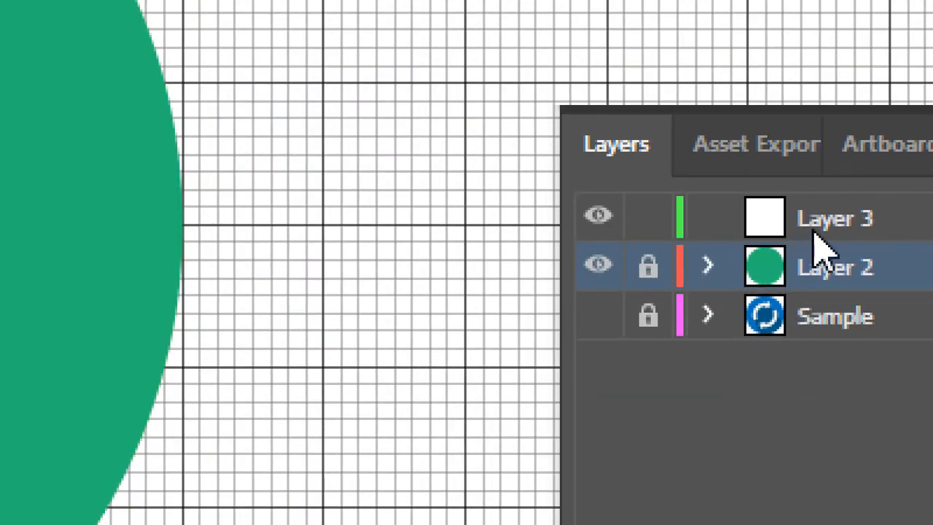
left_click(776, 240)
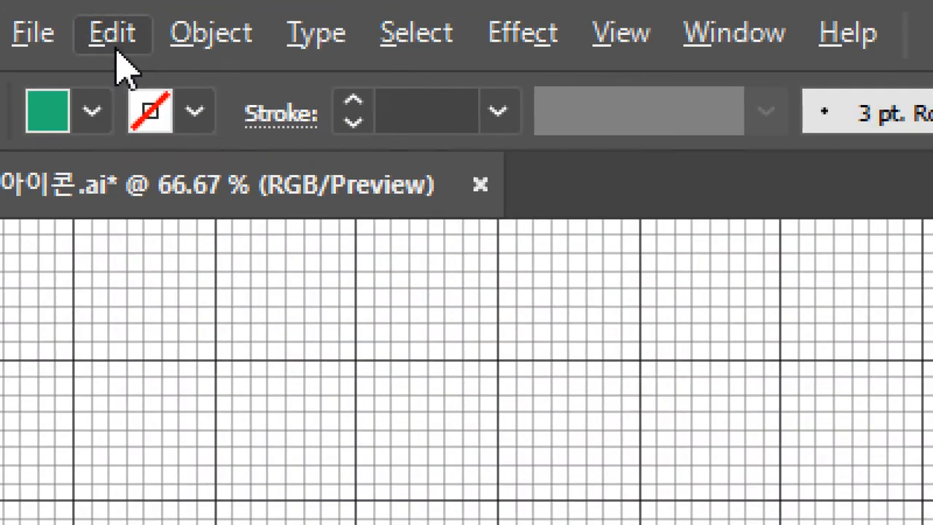
left_click(120, 62)
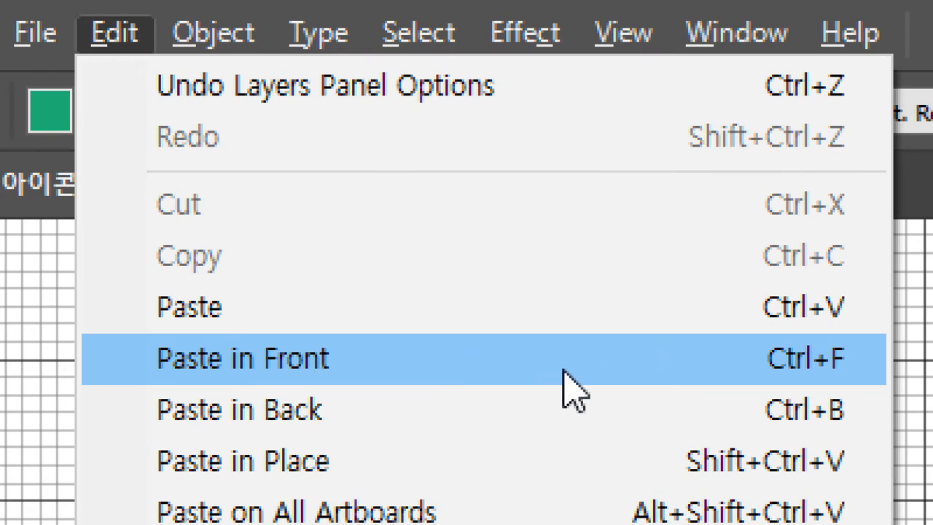
left_click(436, 357)
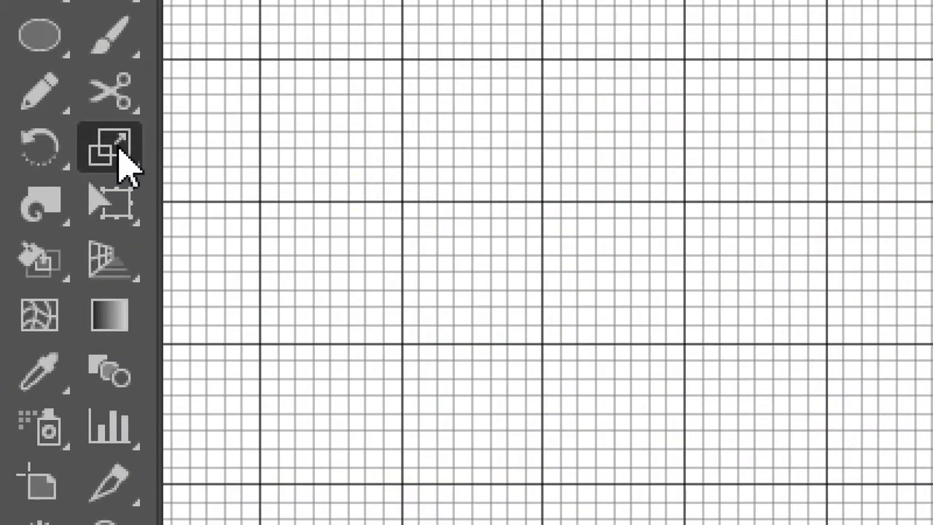
Step: Scale the copied green circle on Layer 3 uniformly to 70%, checking the result with the preview
double_click(119, 154)
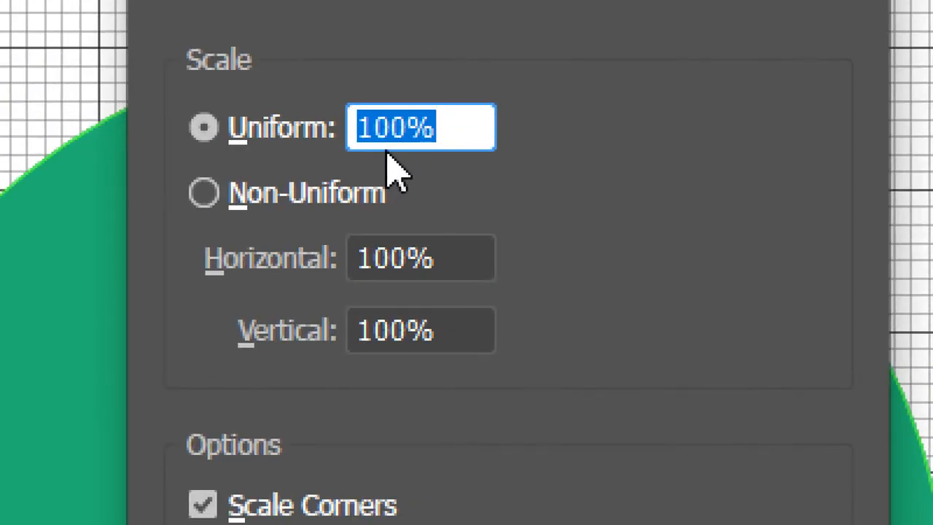
type("70")
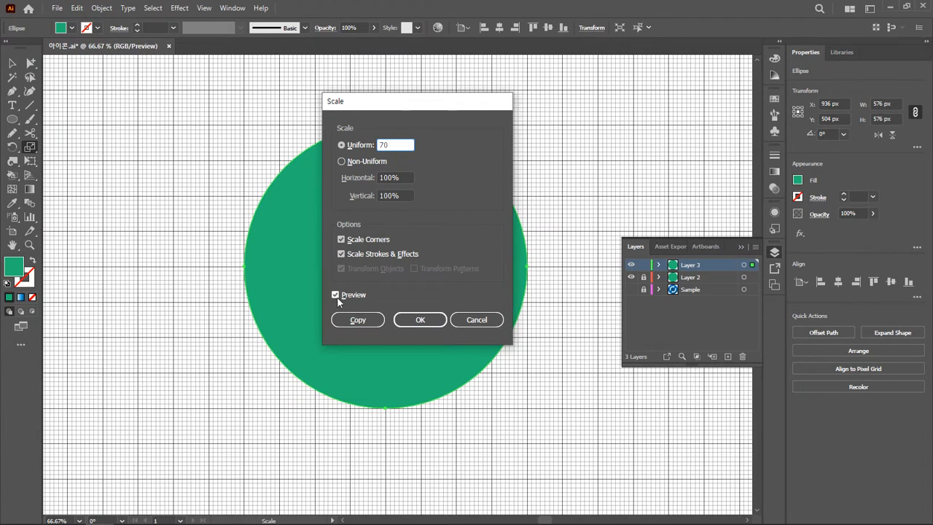
double_click(339, 295)
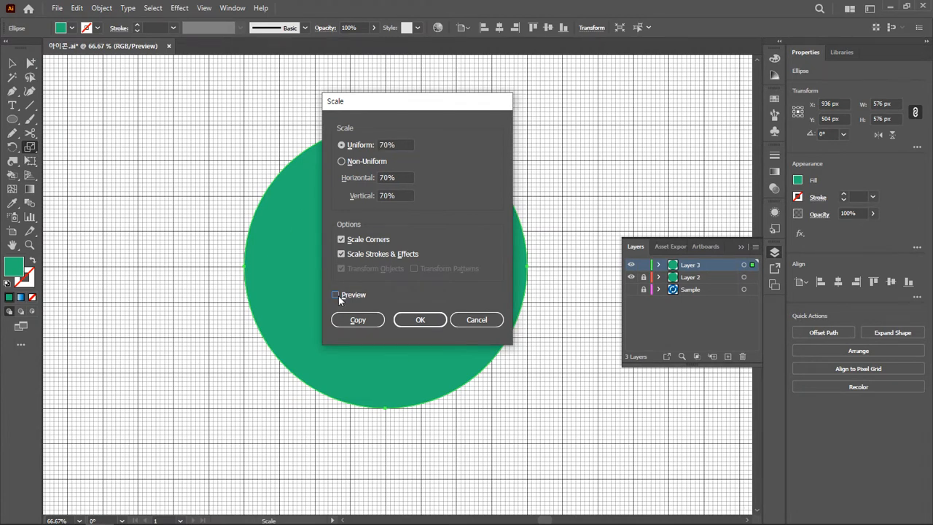
left_click_drag(405, 107, 581, 109)
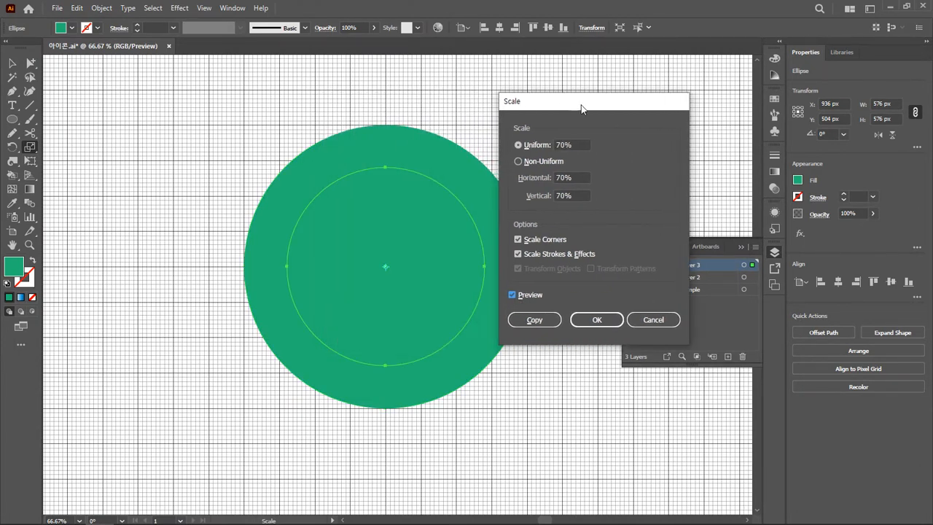
left_click(595, 320)
left_click(11, 62)
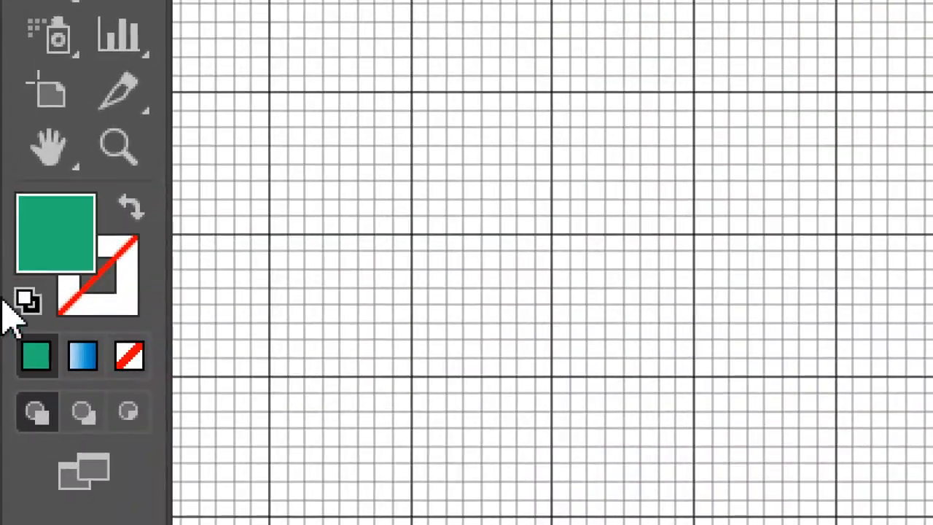
Step: Give the smaller circle no fill and a white stroke
left_click(7, 283)
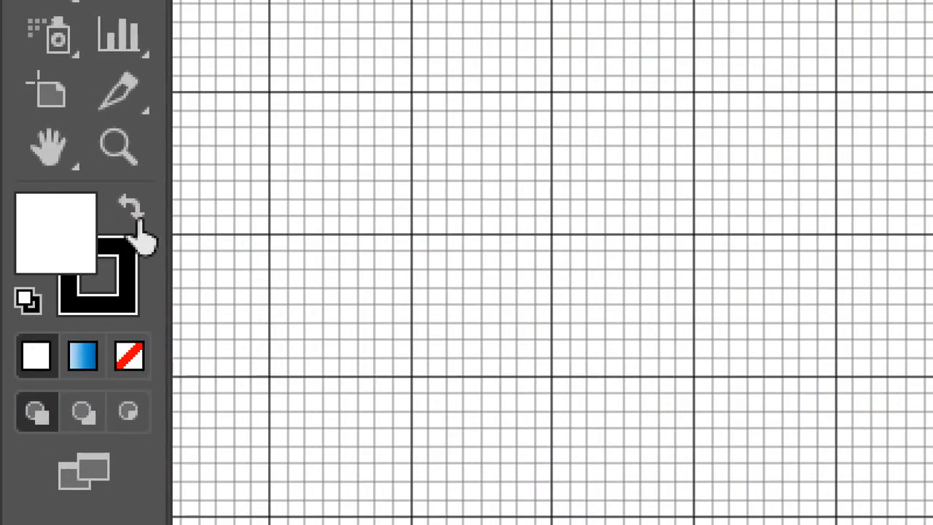
left_click(131, 213)
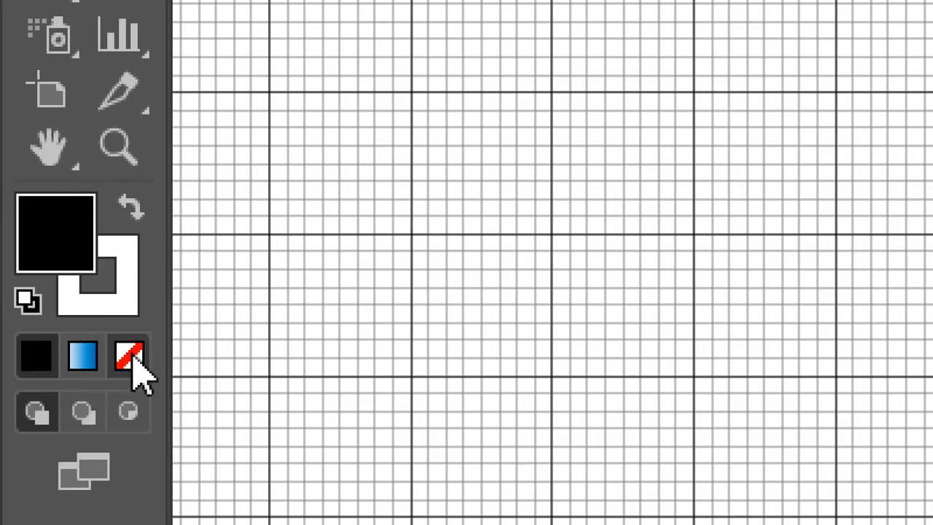
left_click(130, 356)
left_click(113, 274)
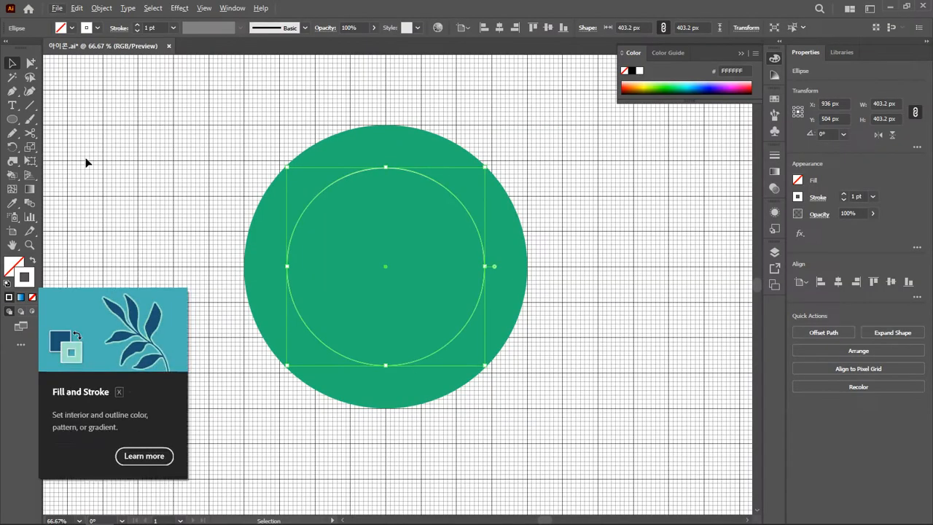
Step: Set the inner circle's white stroke weight to 24 pt and deselect it
left_click(138, 25)
left_click(138, 25)
left_click(138, 24)
left_click(137, 25)
left_click(138, 25)
left_click(138, 25)
left_click(137, 25)
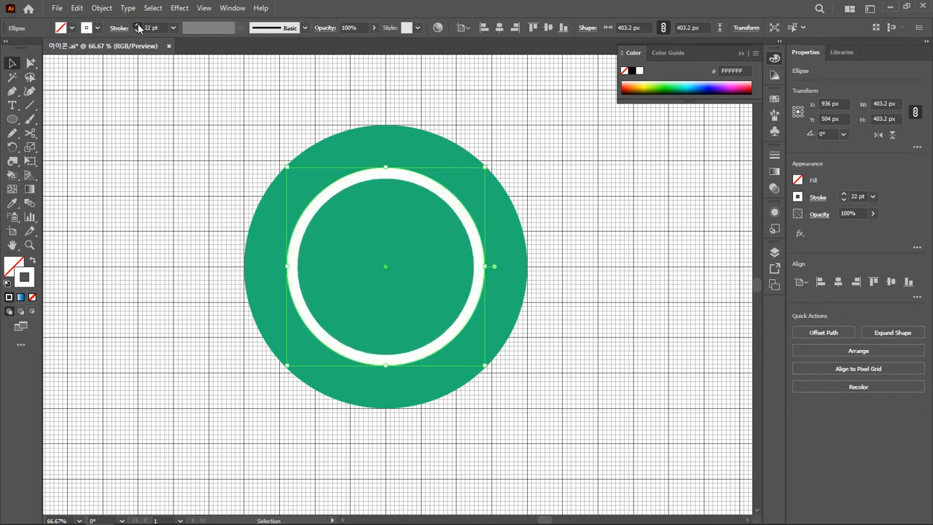
left_click(483, 162)
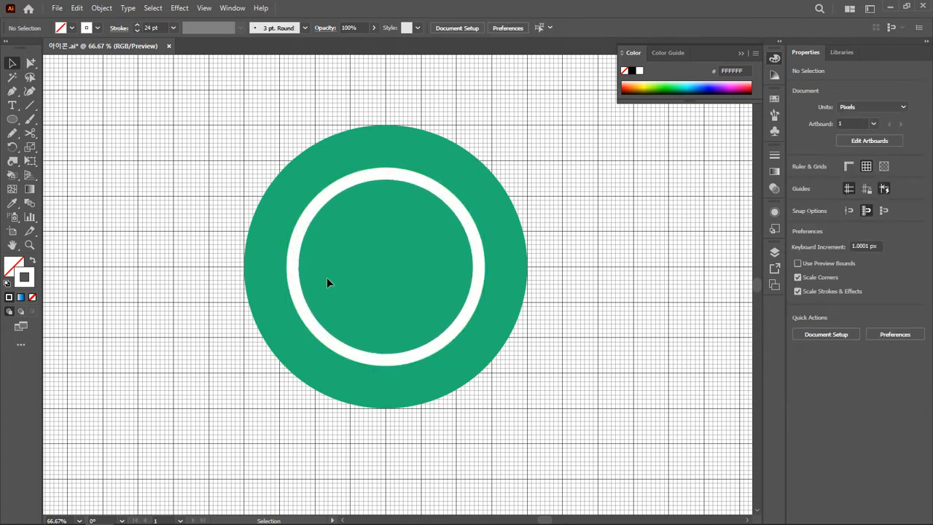
Step: Swap the inner circle's fill and stroke to make it solid white with no stroke
left_click(312, 357)
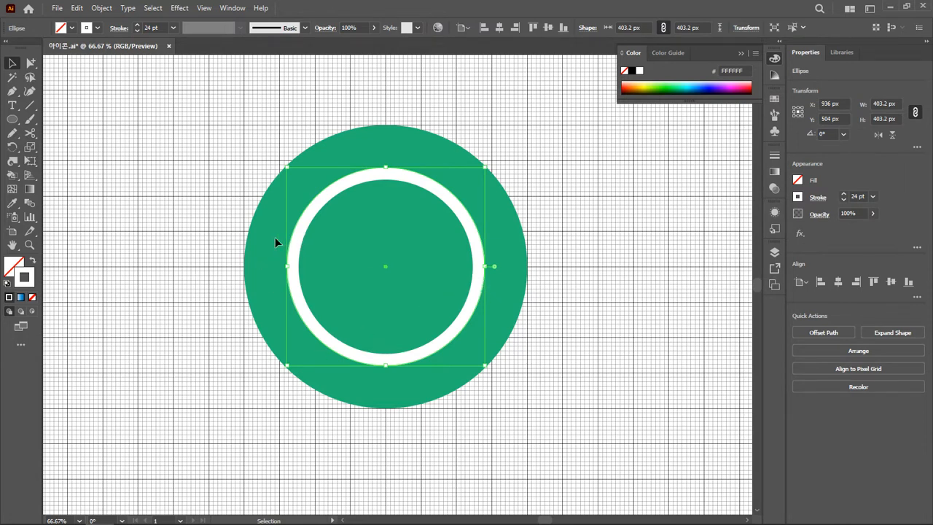
left_click(34, 261)
left_click(543, 252)
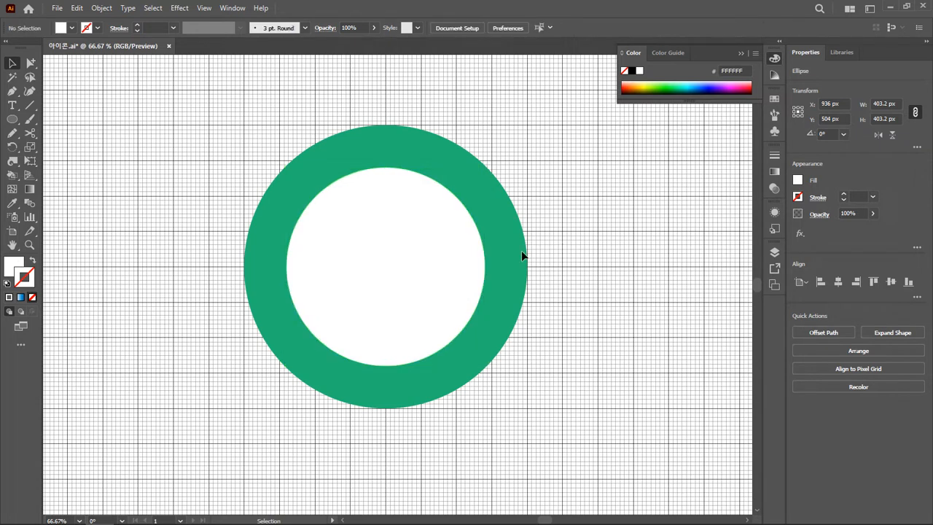
left_click(440, 262)
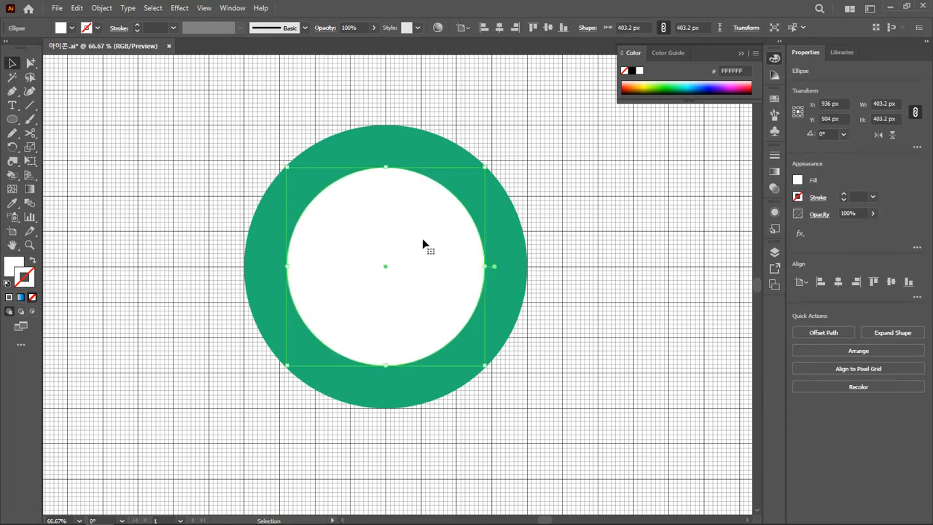
left_click(136, 191)
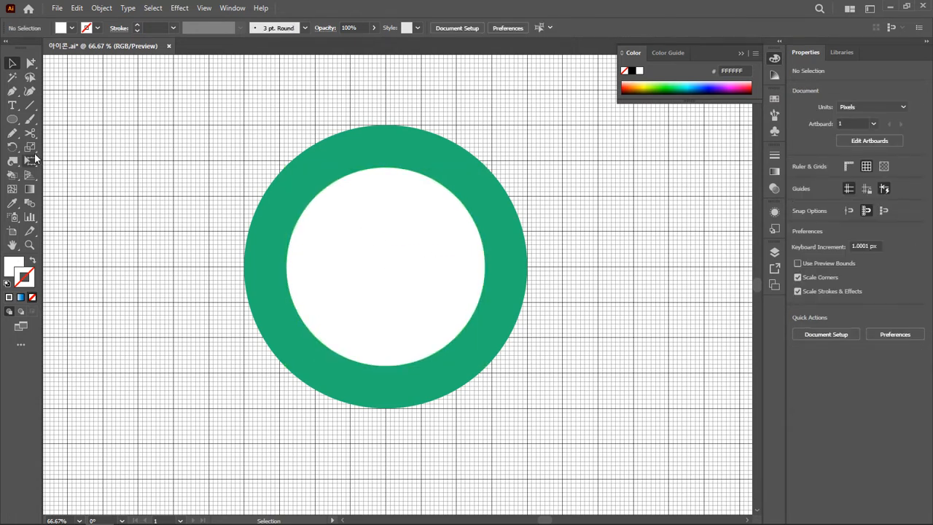
Step: Draw a vertical rectangle about 153 × 549 px over the white circle and fill it with blue 0019FF
left_click_drag(12, 120, 65, 123)
left_click_drag(345, 133, 421, 403)
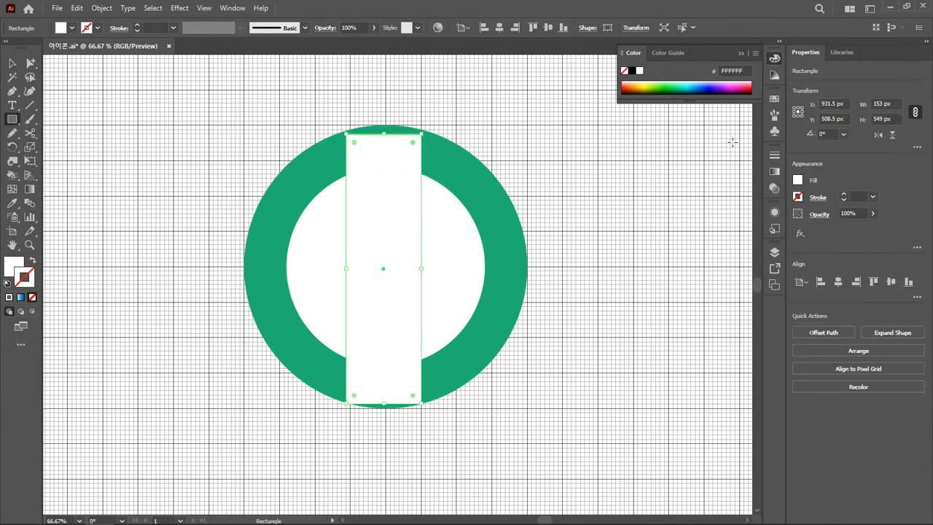
key("x")
left_click(708, 82)
key("slash")
left_click(21, 262)
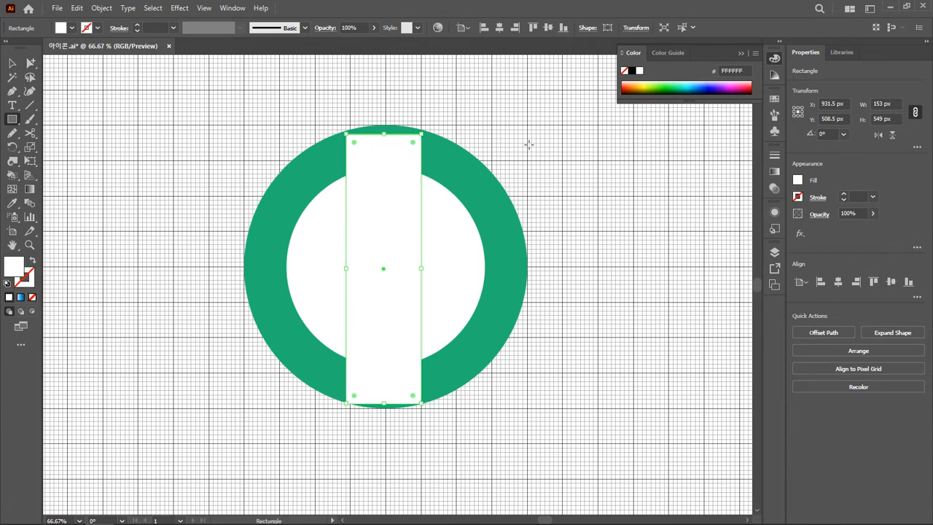
left_click(708, 84)
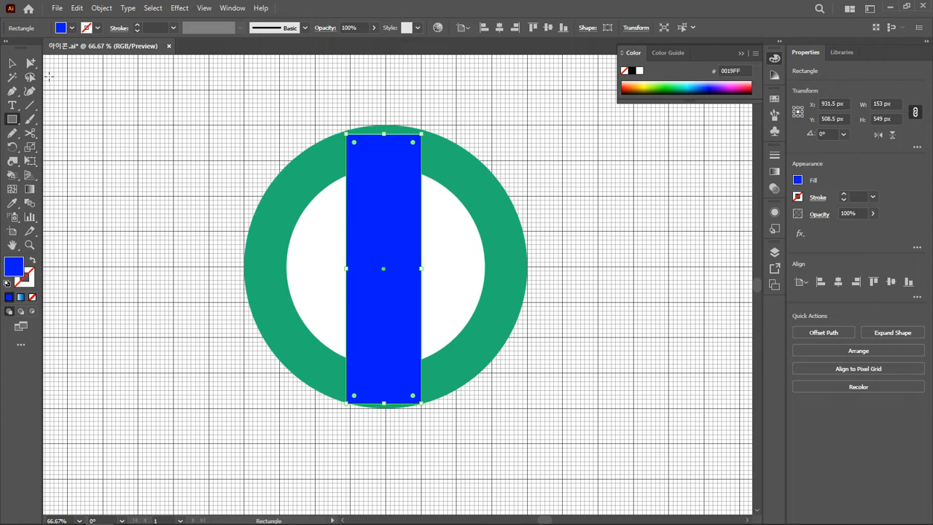
Step: Shift the blue rectangle slightly, then align it and the white circle by their vertical centres, relative to the selection
left_click(12, 63)
left_click(623, 263)
left_click_drag(404, 270, 420, 281)
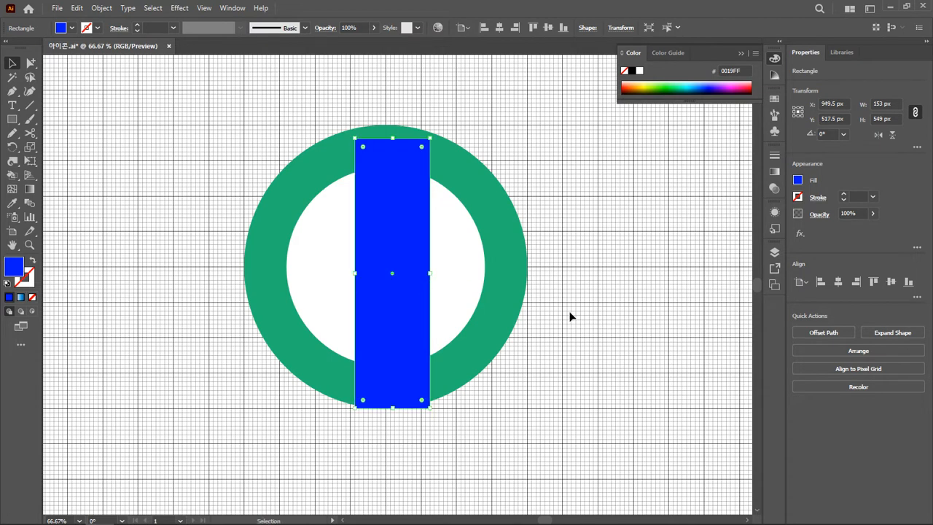
left_click(273, 216, "shift")
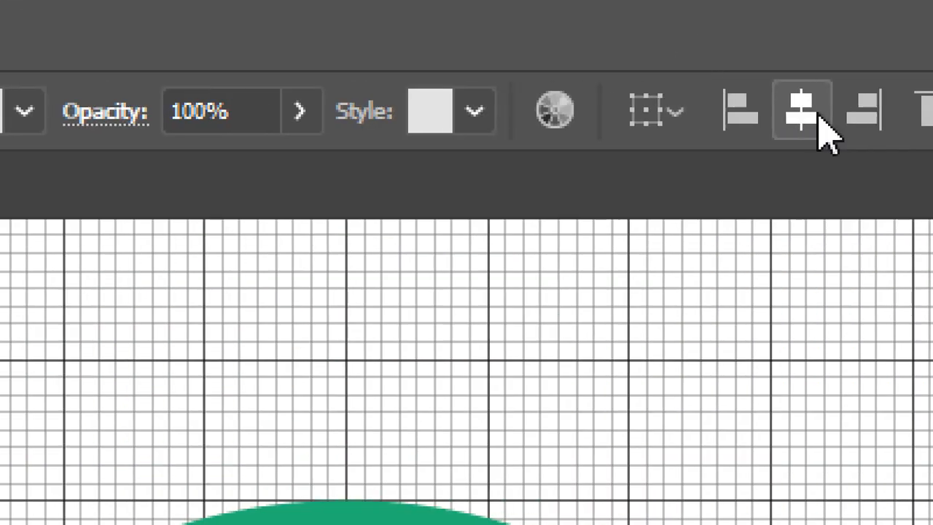
left_click(665, 111)
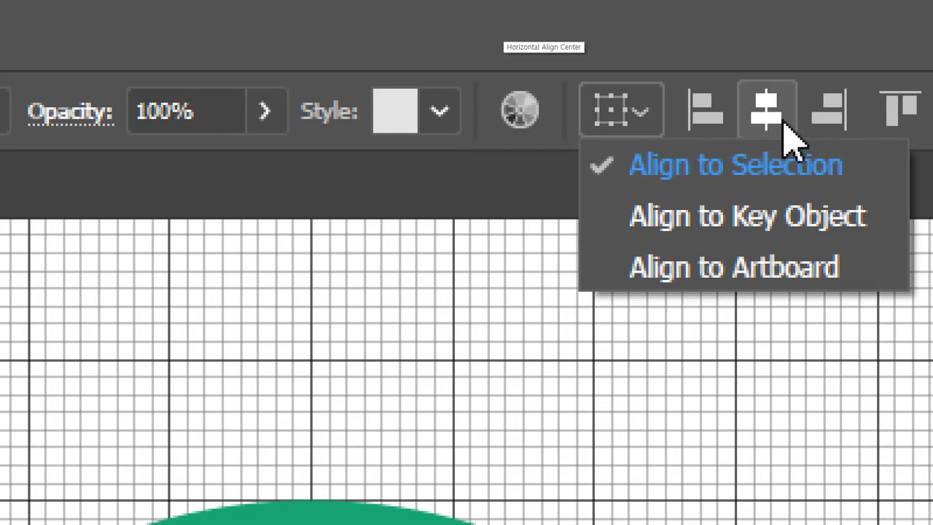
left_click(786, 133)
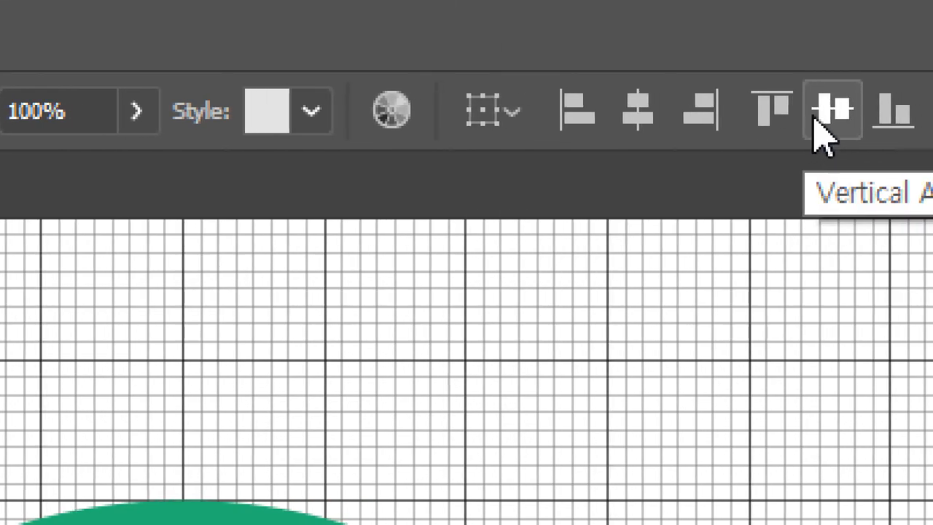
left_click(815, 115)
left_click(571, 208)
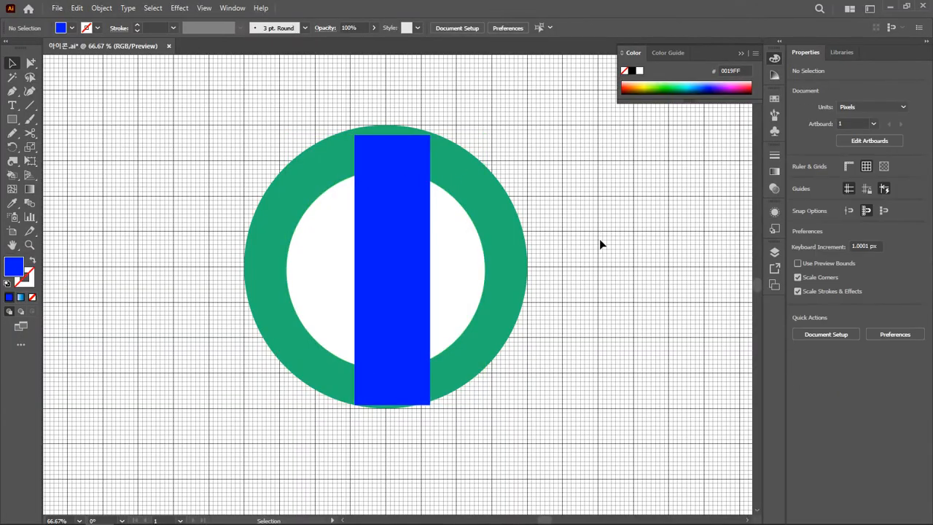
Step: Align the horizontal centres of the white circle and the blue rectangle
left_click_drag(544, 375, 288, 186)
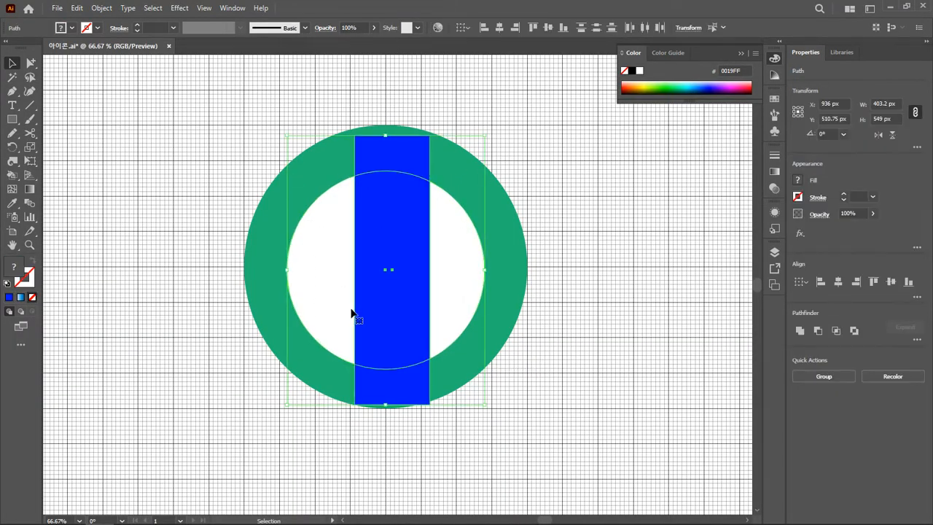
left_click(549, 203)
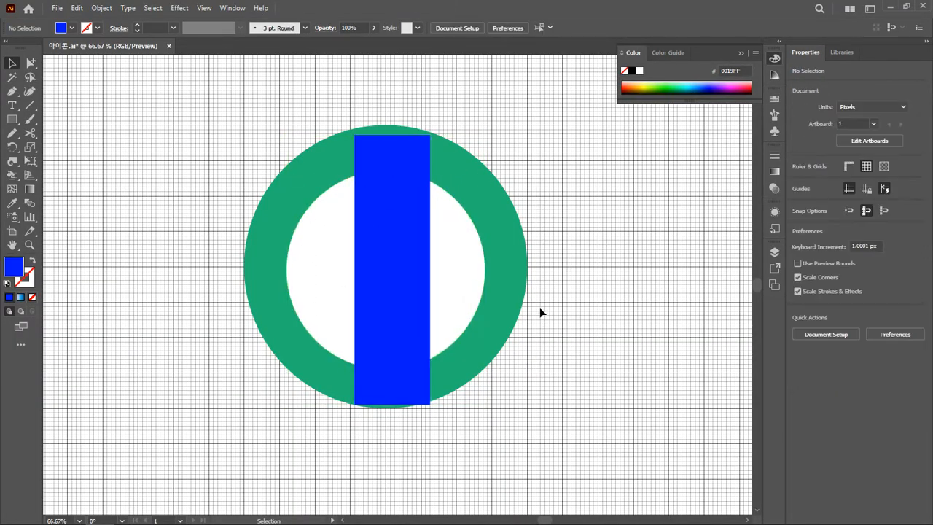
left_click(396, 275)
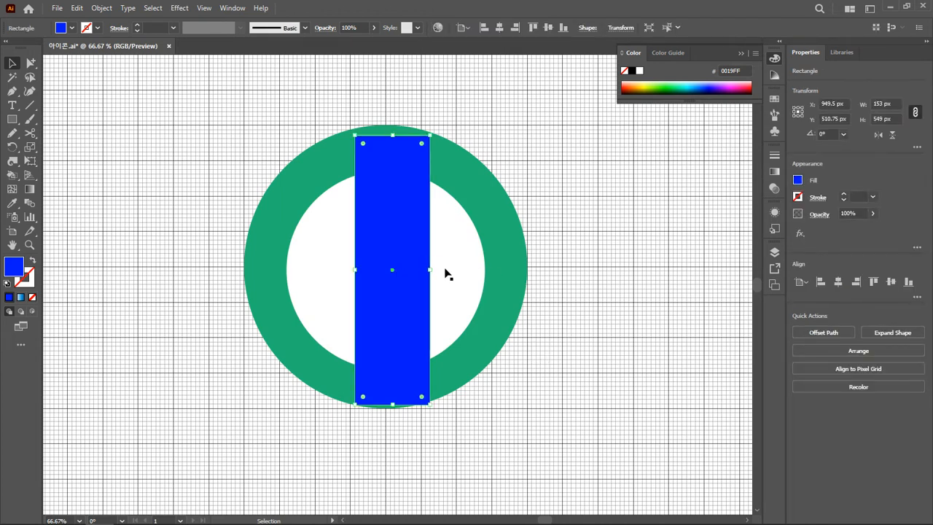
left_click(534, 270)
left_click(319, 227)
left_click(390, 205, "shift")
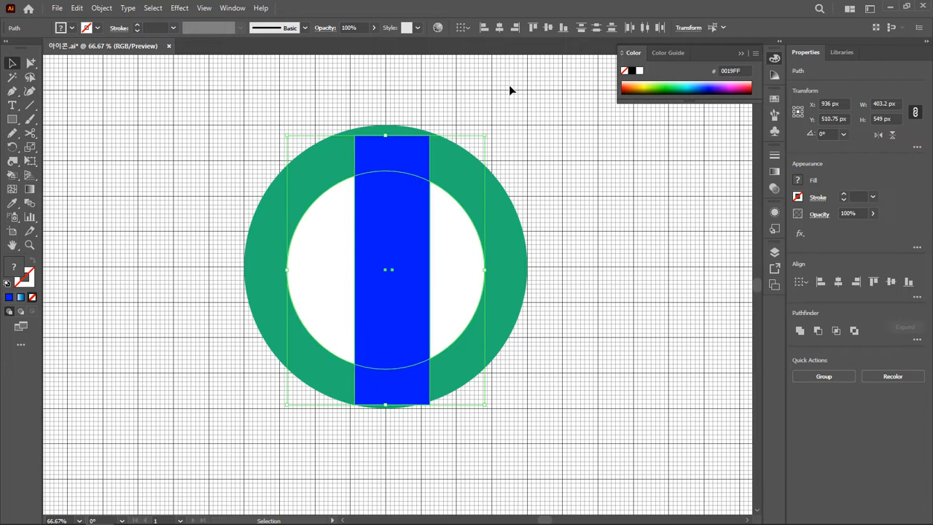
left_click(500, 27)
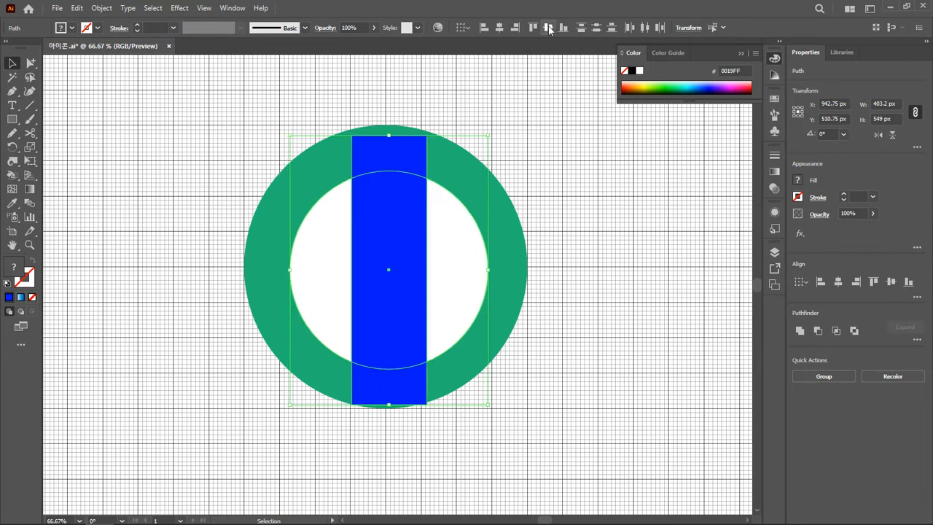
left_click(572, 264)
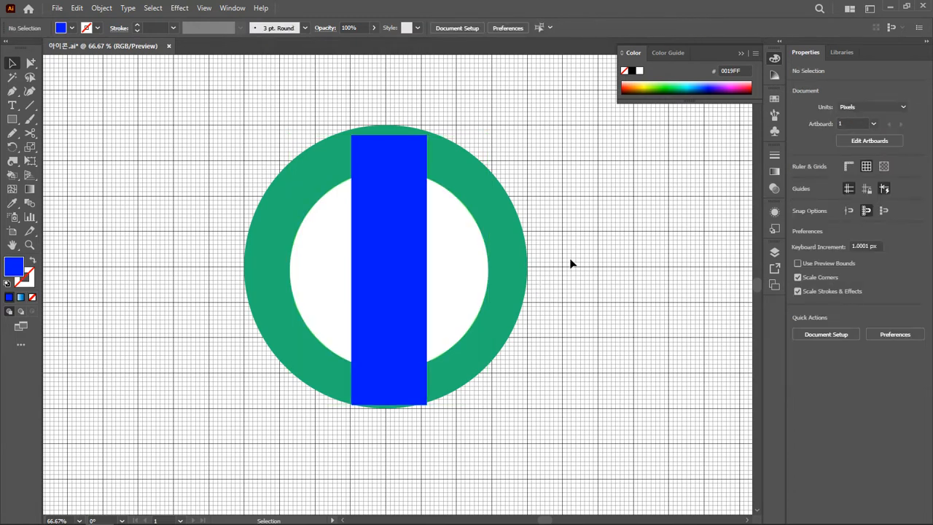
Step: Subtract the blue rectangle from the white circle with Minus Front, leaving two separate side segments
left_click_drag(345, 246, 594, 262)
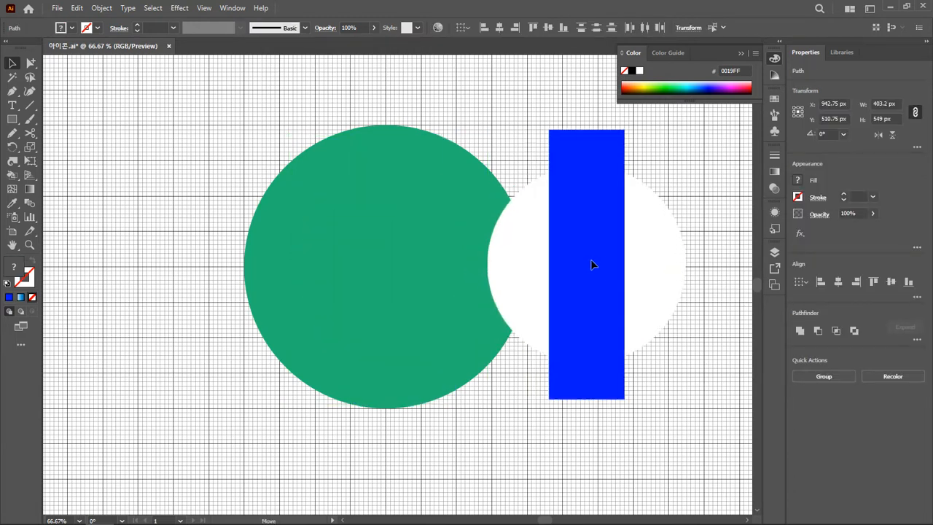
key("ctrl+z")
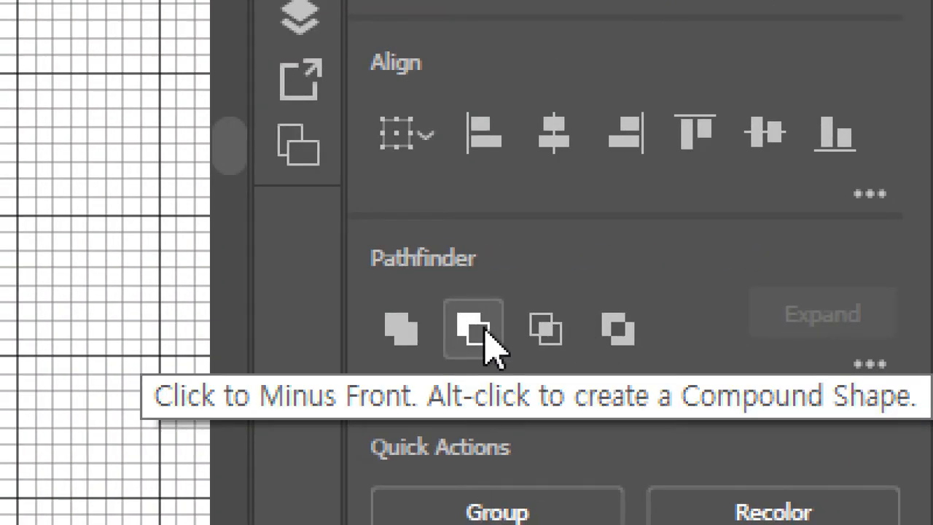
left_click(485, 330)
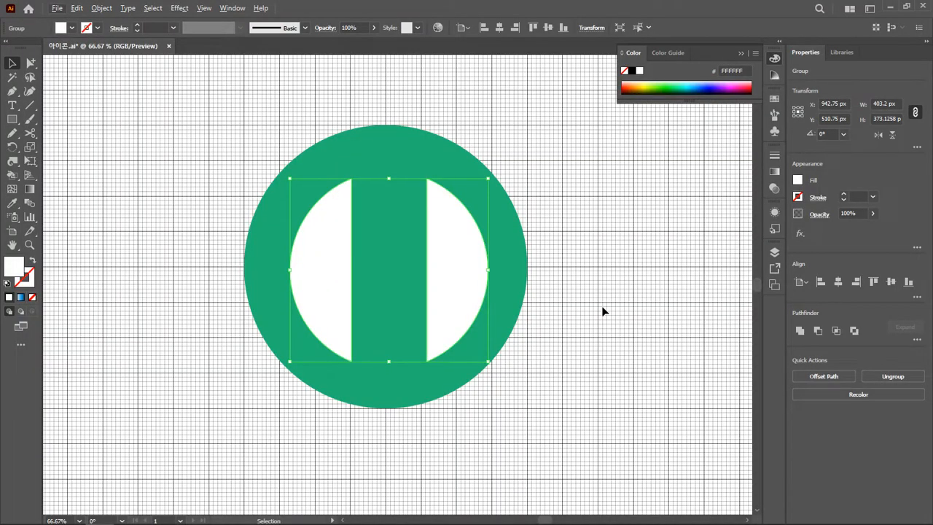
left_click(602, 312)
Step: Turn the two white segments into outlines with no fill and a 6 pt white stroke
left_click(471, 287)
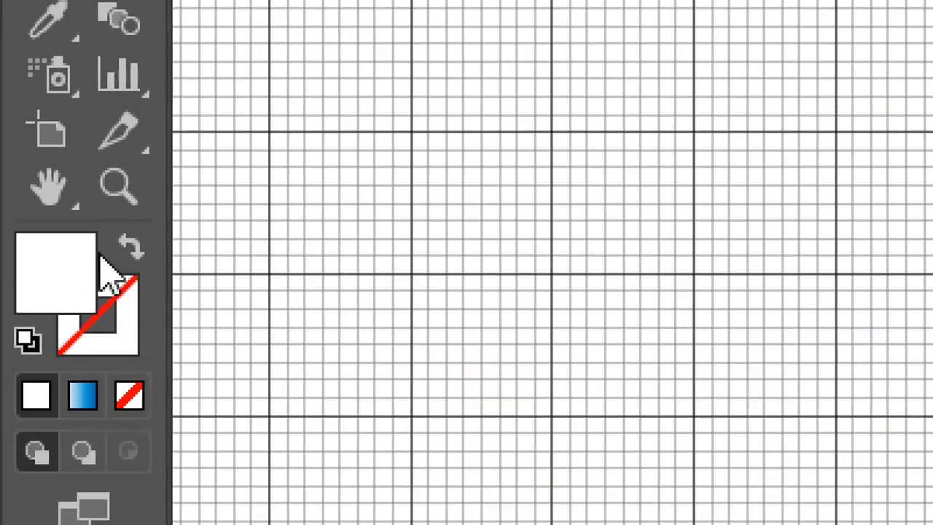
left_click(31, 261)
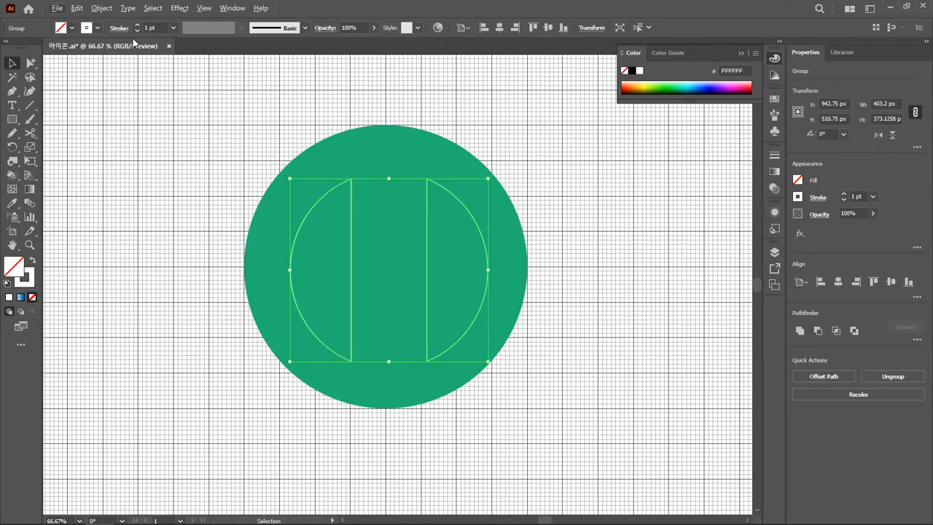
left_click(138, 25)
left_click(137, 25)
left_click(137, 25)
left_click(137, 25)
left_click(189, 231)
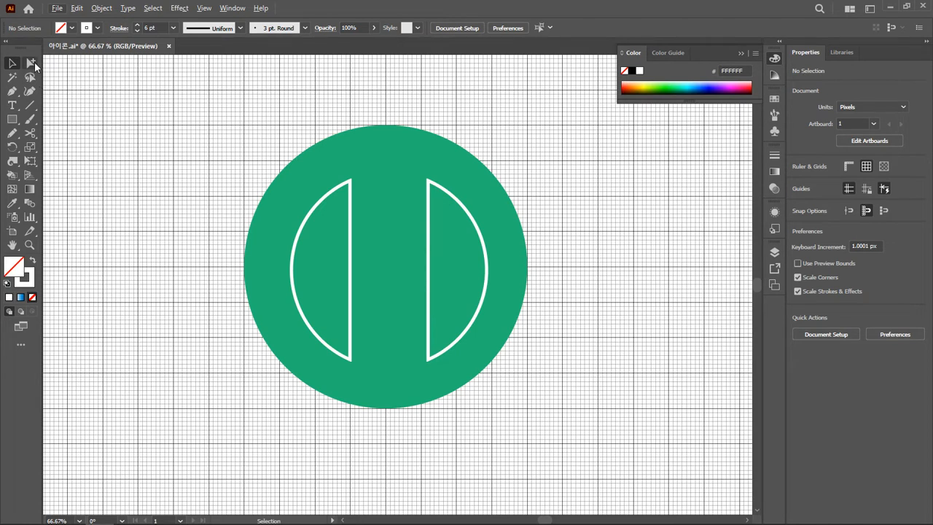
left_click_drag(33, 62, 58, 76)
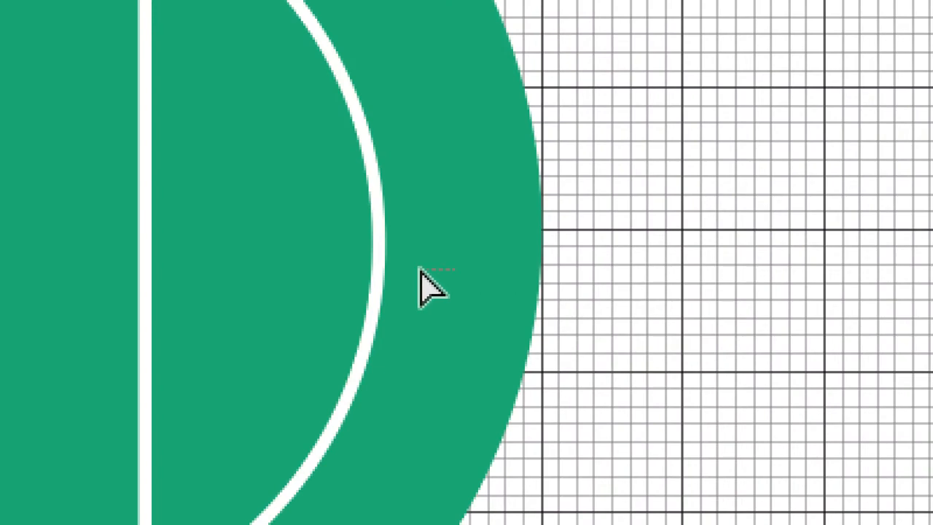
left_click_drag(537, 271, 119, 153)
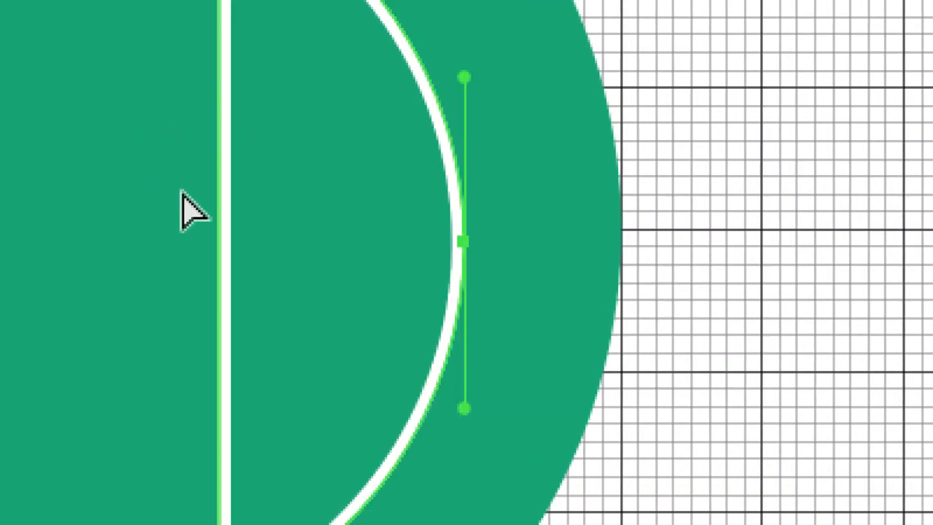
key("p")
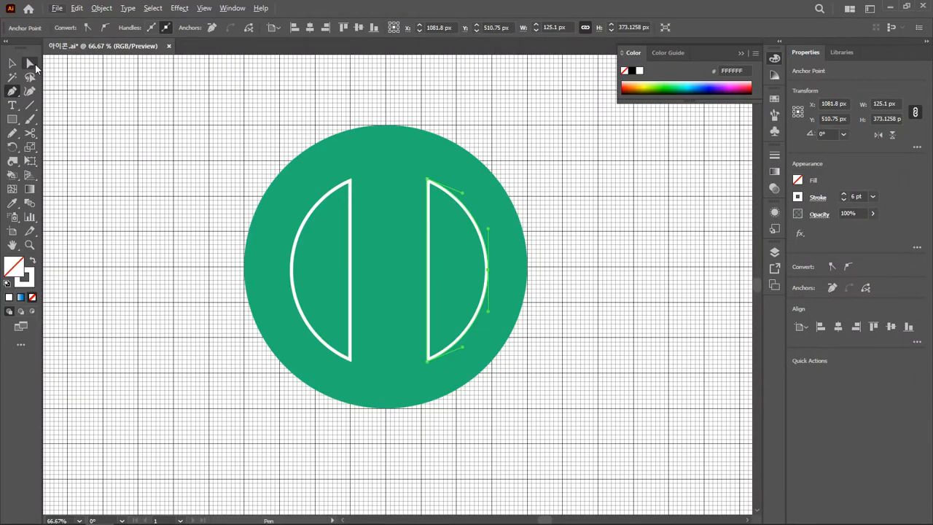
left_click(33, 64)
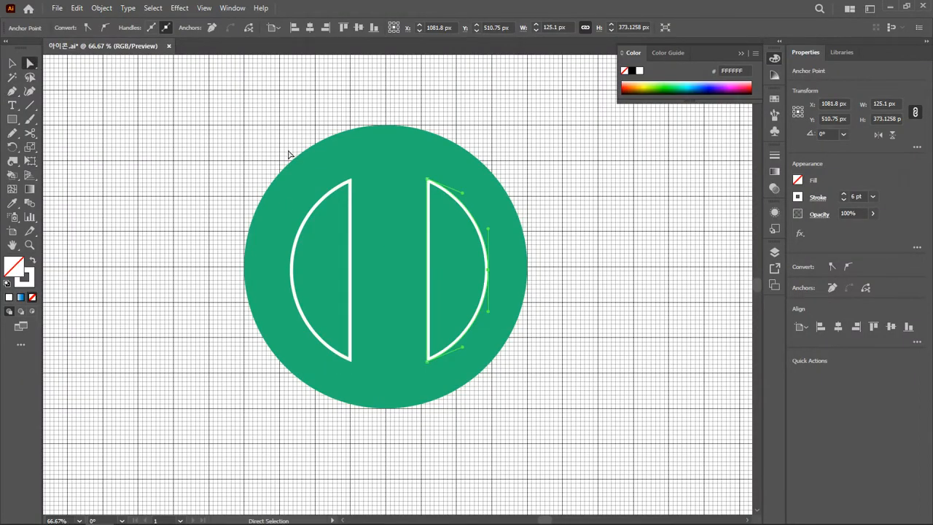
Step: Align the white stroke to the centre of the path on both circle segments
left_click(551, 383)
key("ctrl+a")
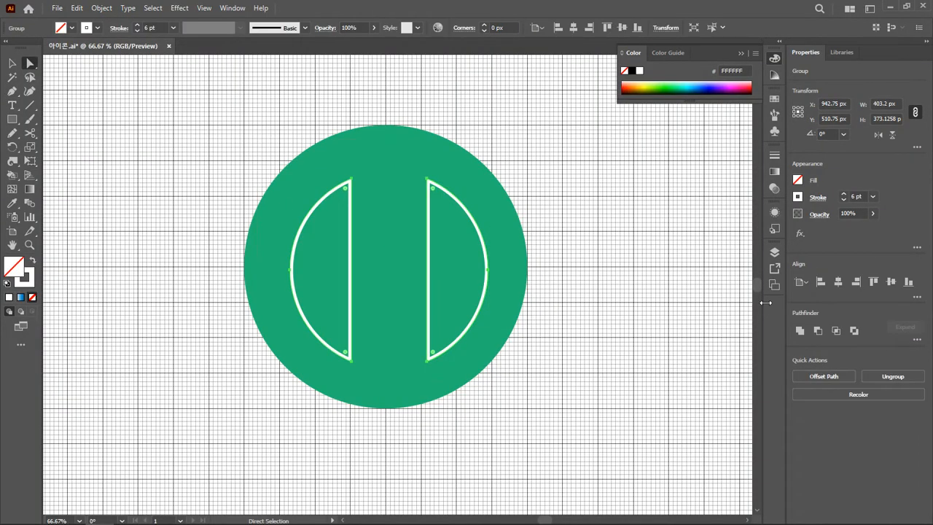
left_click(775, 155)
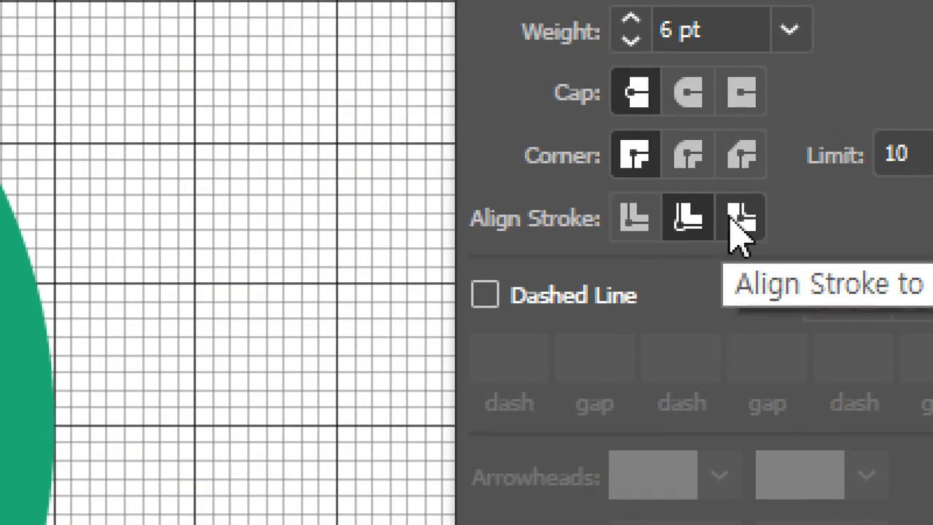
left_click(639, 218)
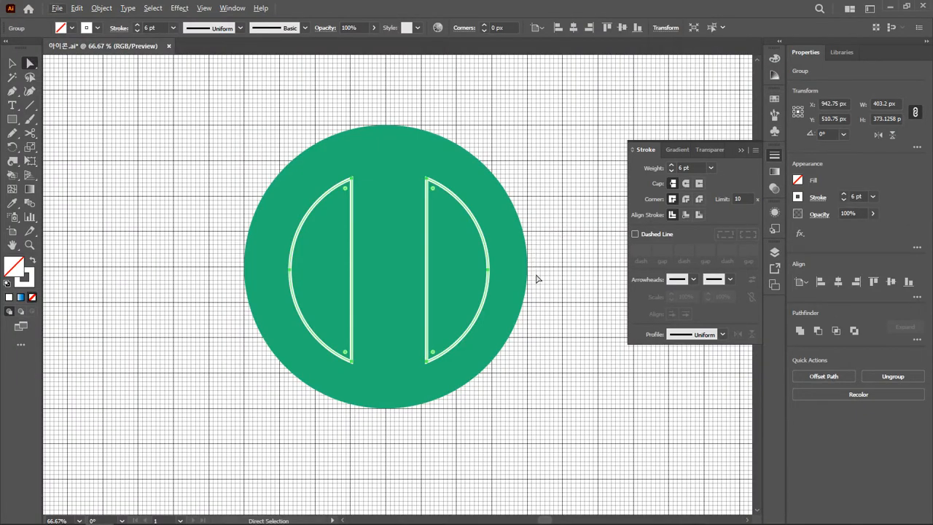
left_click(537, 290)
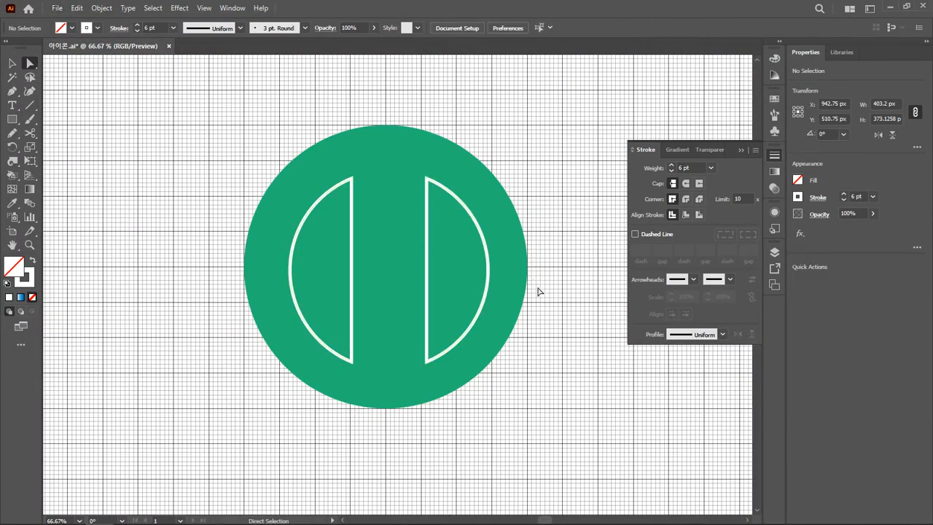
Step: Add an anchor point midway along the right segment's straight side and delete it, leaving only the open arc
left_click(286, 242)
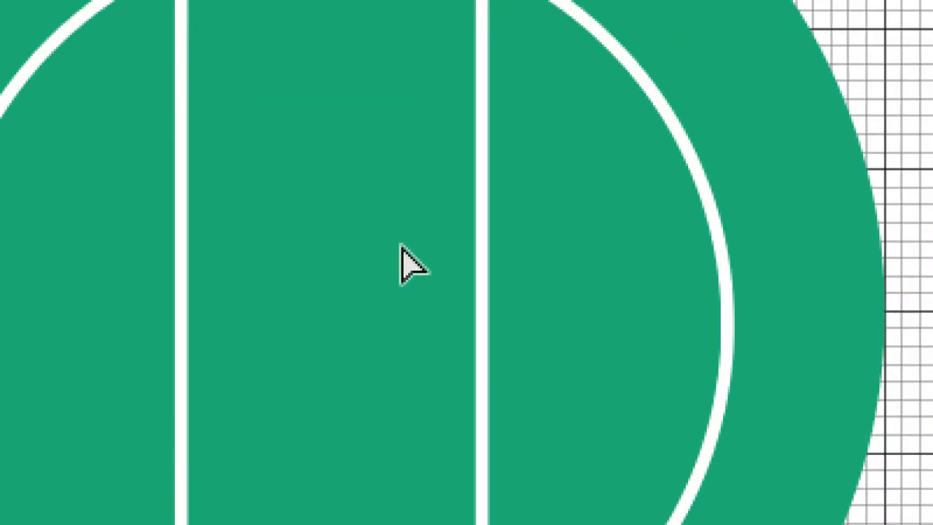
left_click_drag(404, 248, 437, 285)
left_click_drag(525, 374, 527, 373)
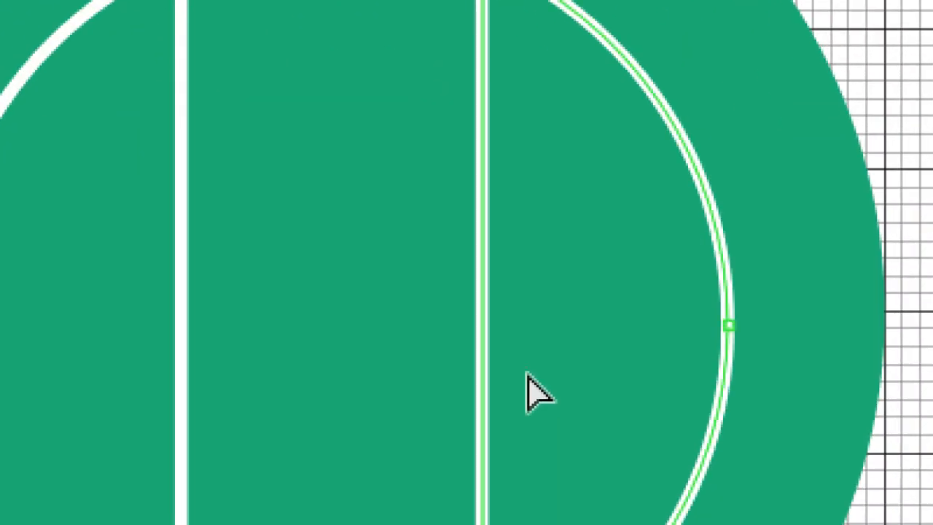
key("p")
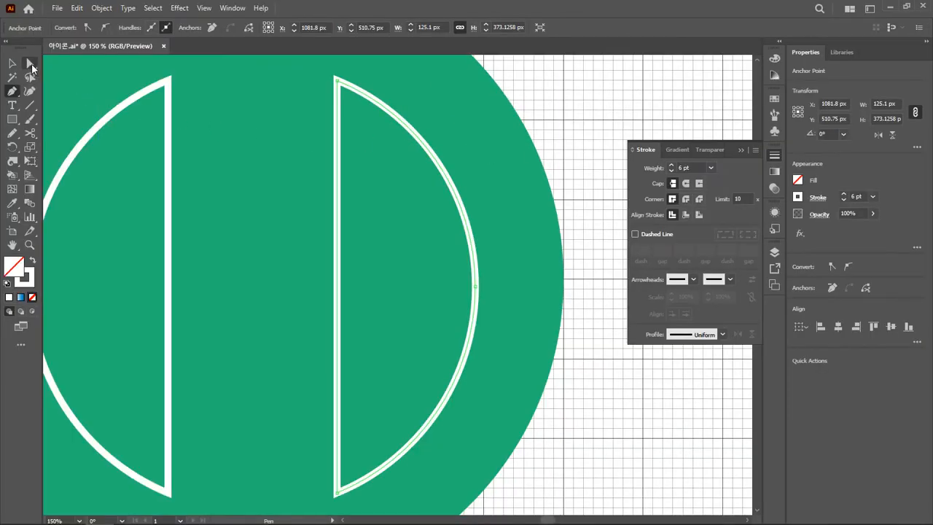
left_click(30, 63)
left_click(279, 242)
key("ctrl+z")
key("p")
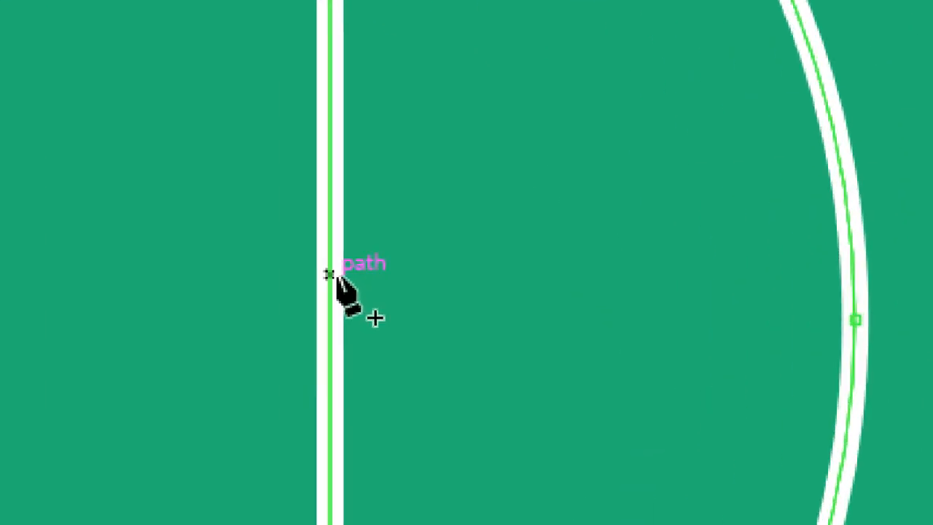
left_click(328, 267)
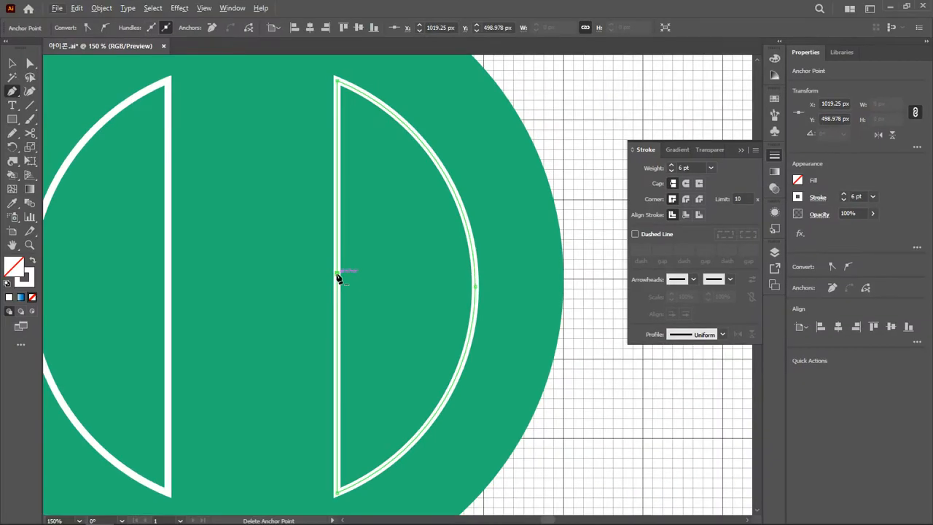
left_click(337, 277)
Step: Remove the left segment's straight side by adding an anchor point midway along it and deleting that point
left_click_drag(329, 287, 419, 279)
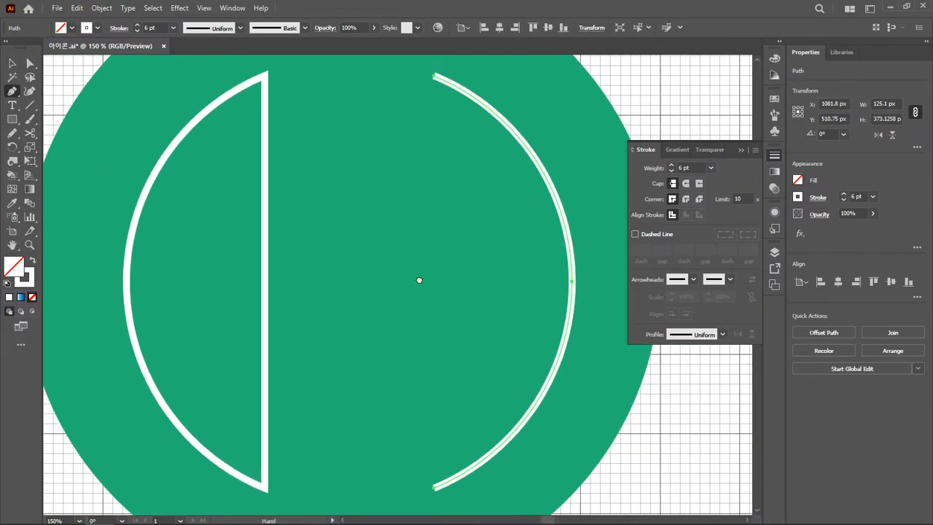
key("ctrl")
left_click(266, 281, "ctrl")
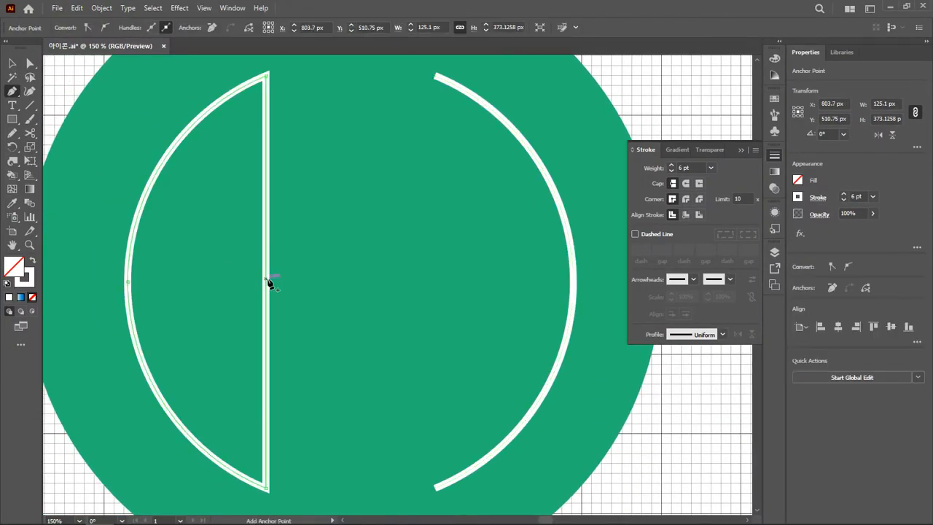
left_click(266, 280)
key("Delete")
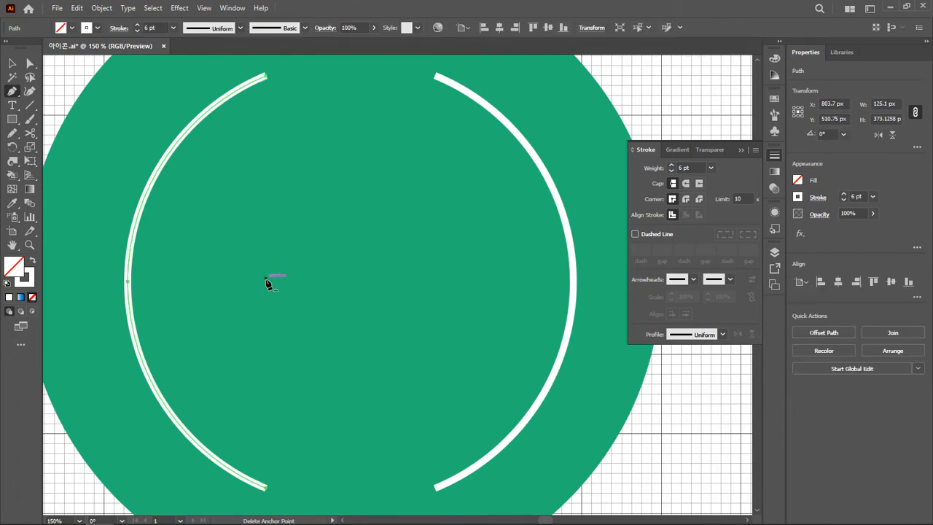
Step: Select both white arcs as a group and increase their stroke weight to 33 pt
key("ctrl")
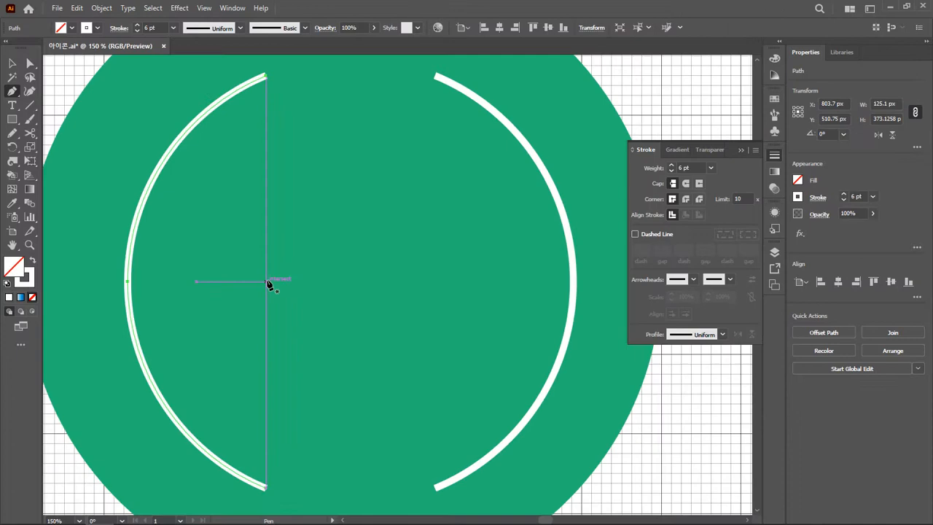
key("ctrl+minus")
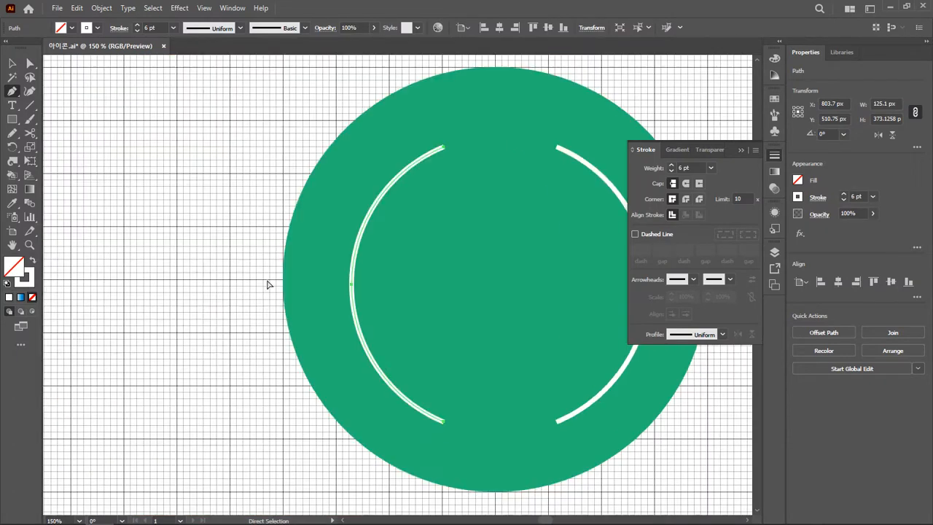
key("ctrl+minus")
left_click(12, 63)
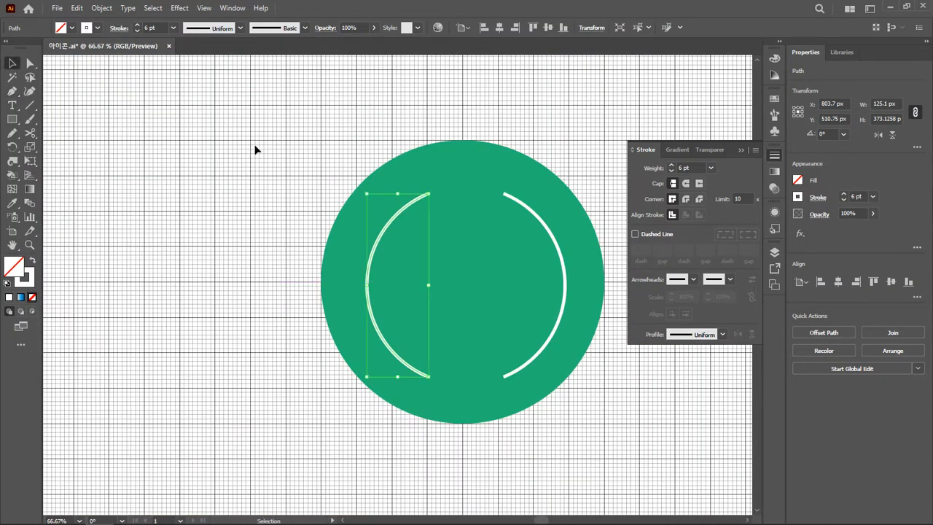
left_click(256, 146)
left_click_drag(360, 209, 199, 199)
left_click_drag(467, 279, 466, 279)
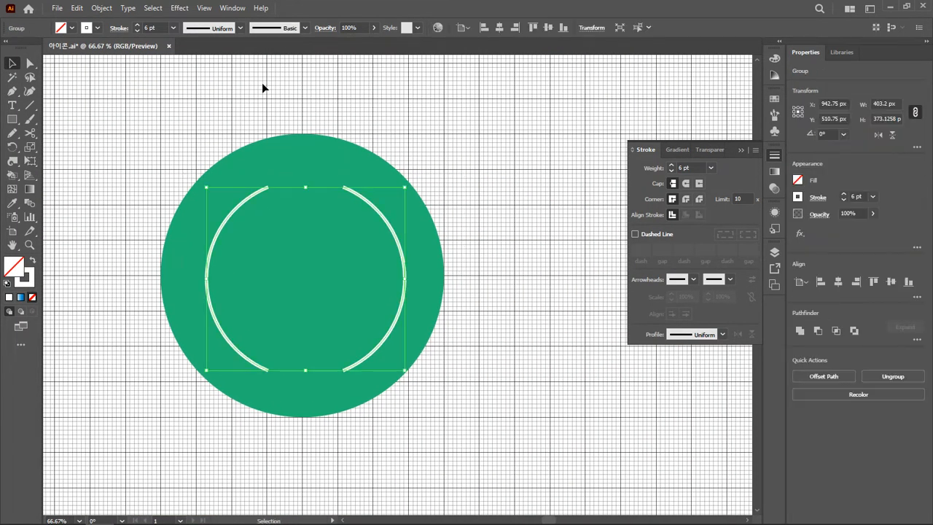
left_click(136, 25)
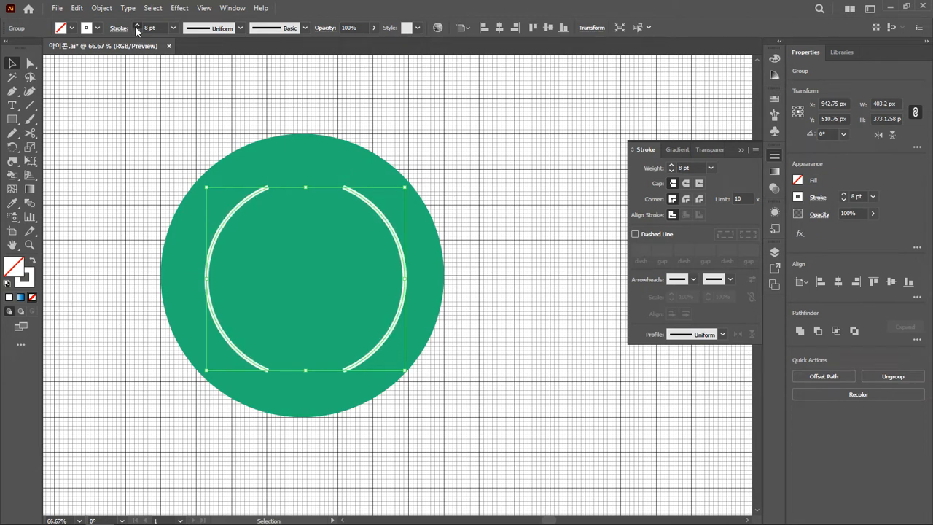
left_click(137, 26)
left_click(136, 26)
left_click(136, 26)
left_click(136, 26)
left_click(136, 26)
left_click(136, 26)
left_click(136, 26)
left_click(136, 27)
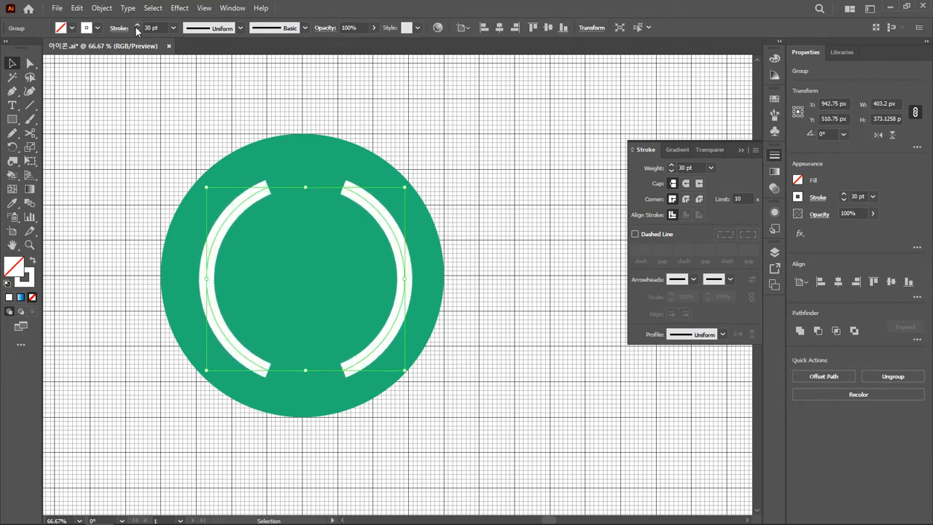
left_click(136, 26)
left_click(136, 26)
left_click(136, 26)
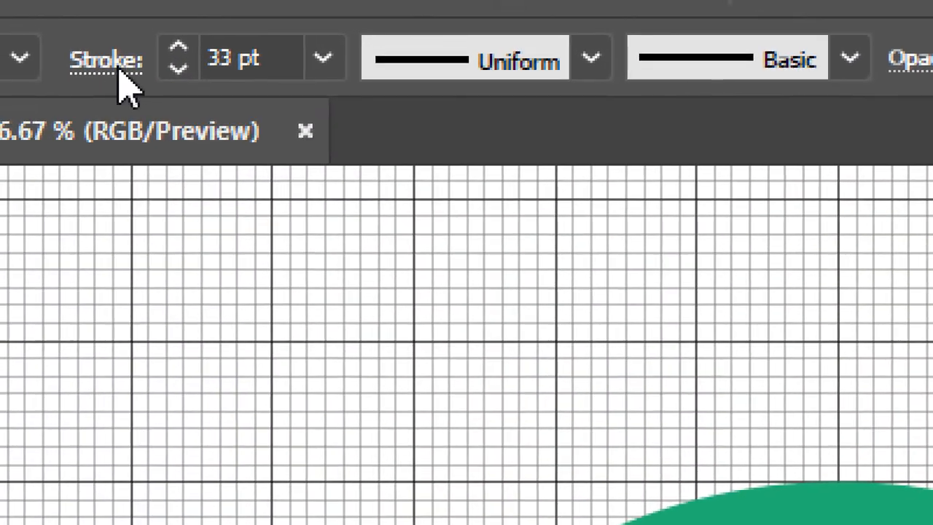
left_click(115, 53)
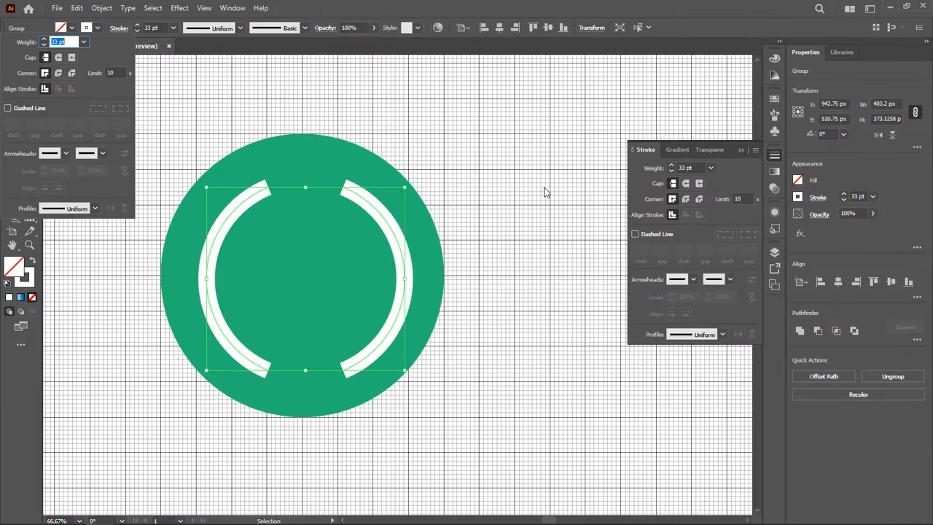
left_click(510, 190)
left_click(461, 252)
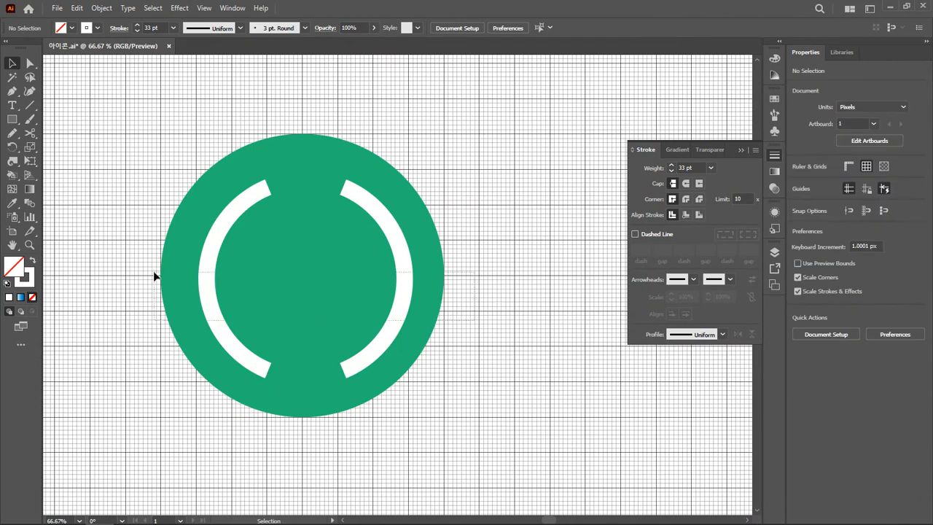
Step: Select both arcs and apply the Arrow 8 arrowhead to the start of their strokes
left_click_drag(154, 276, 481, 316)
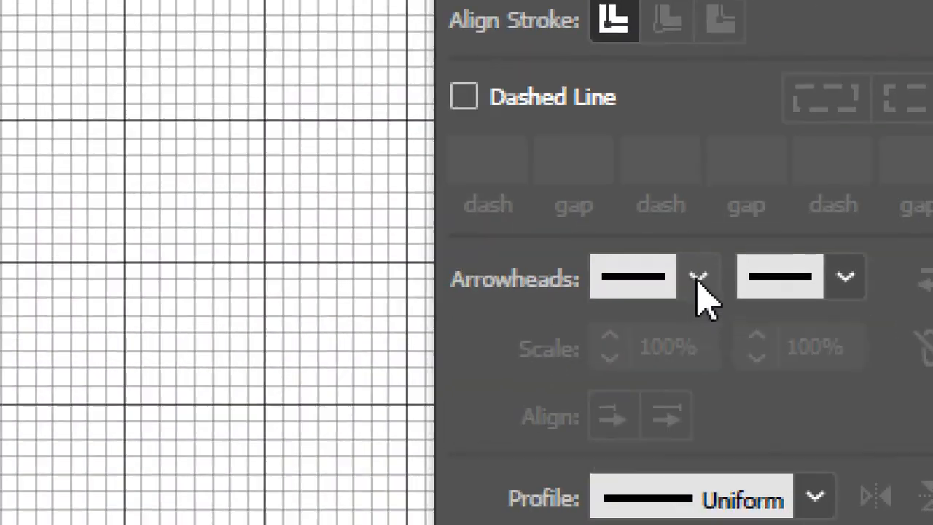
left_click(702, 281)
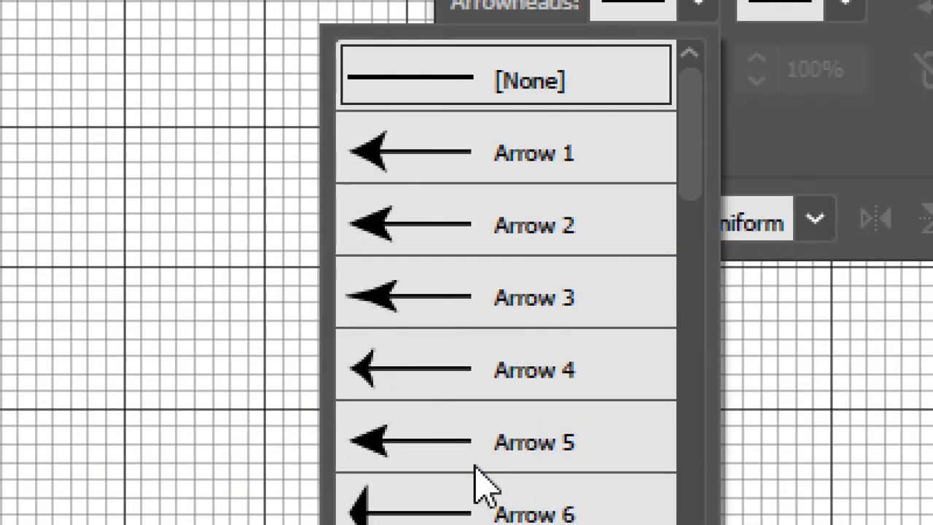
scroll(458, 339, "down", 2)
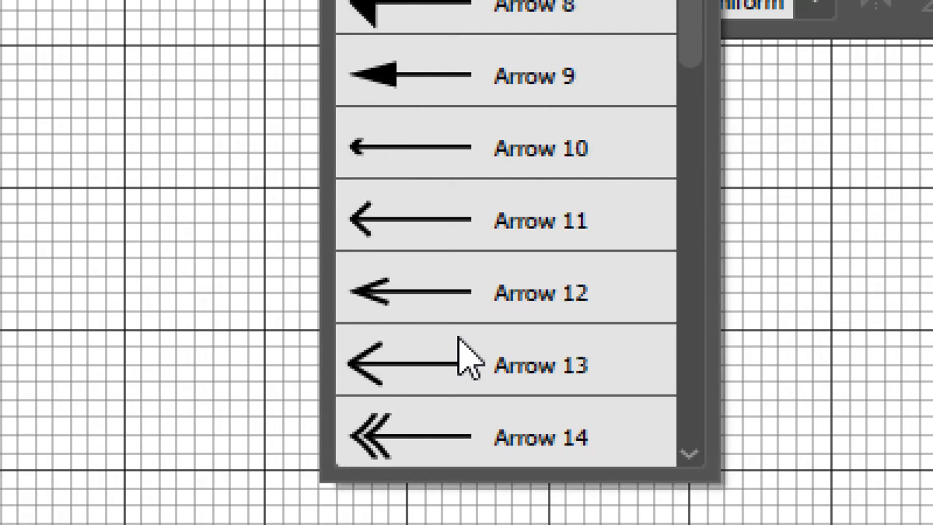
scroll(466, 296, "up", 1)
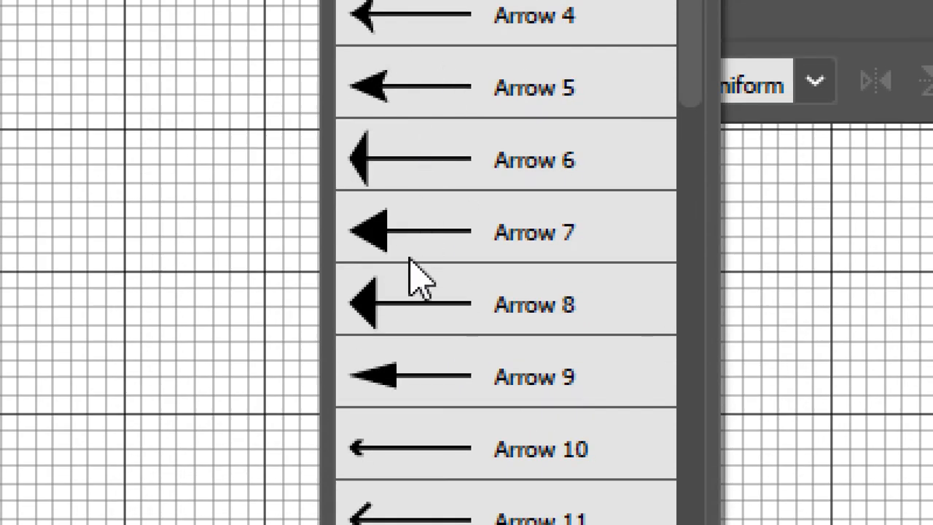
left_click(411, 306)
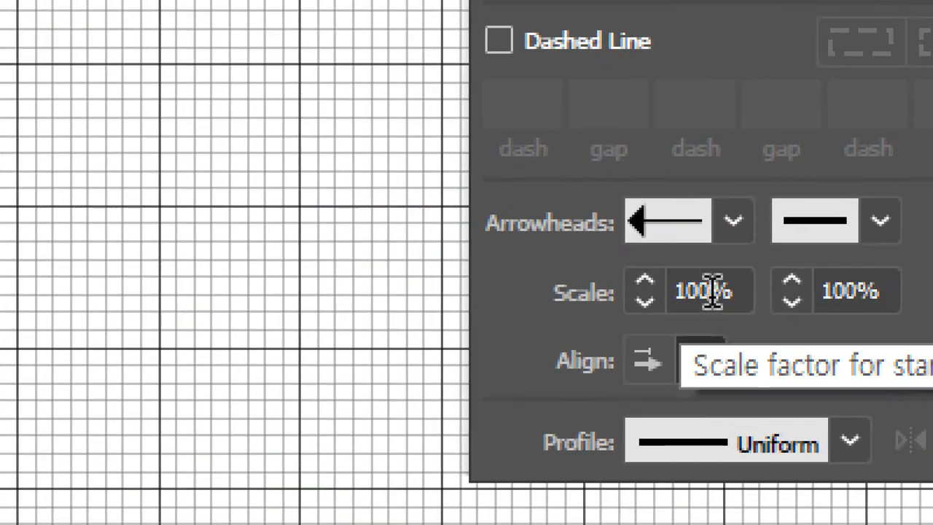
Step: Scale the start arrowheads of both arcs to 20%
double_click(683, 295)
type("25")
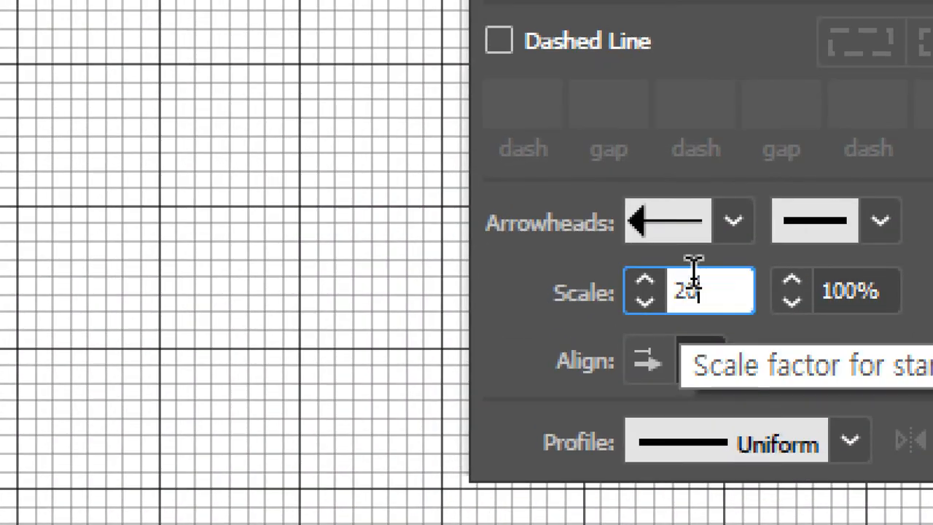
key("Return")
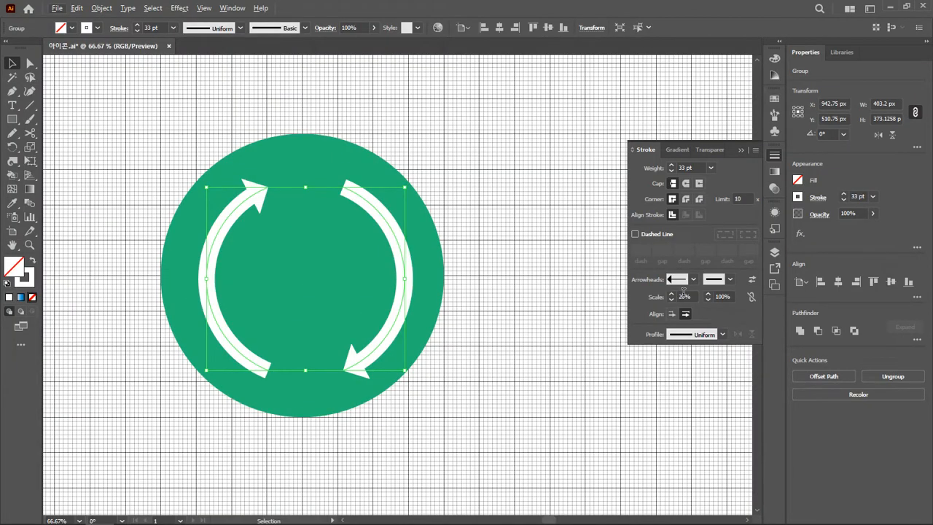
Step: Increase the stroke weight of both arrow arcs by a few points
left_click(672, 166)
left_click(671, 166)
left_click(672, 166)
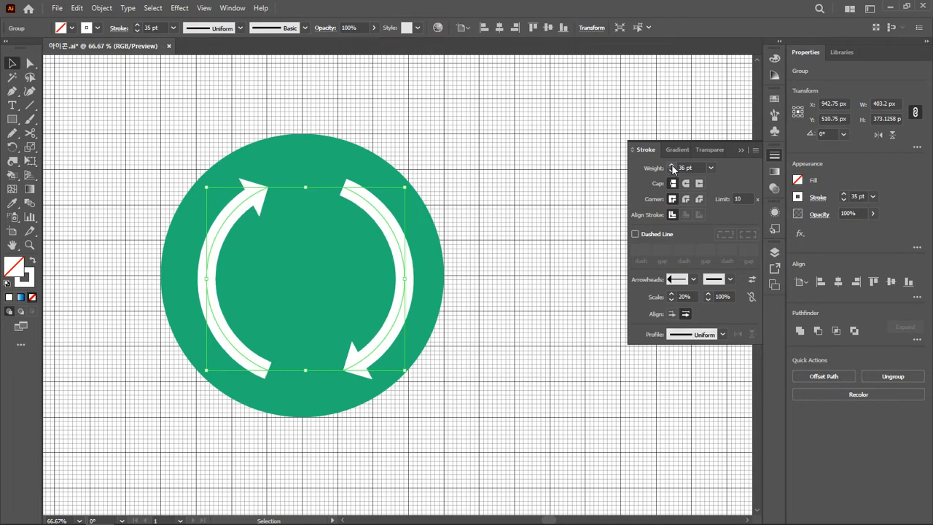
left_click(671, 166)
left_click(672, 166)
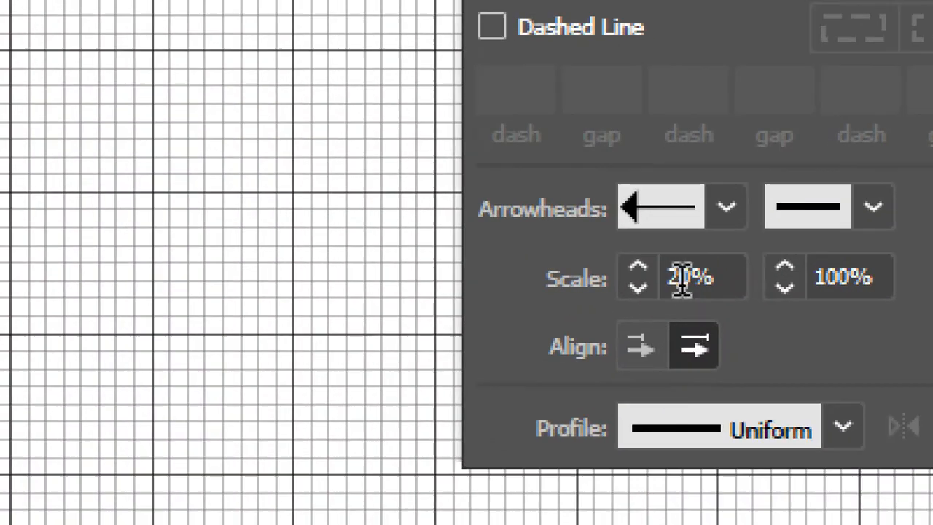
Step: Set the scale of the start arrowheads on both white arcs to 30%
double_click(683, 298)
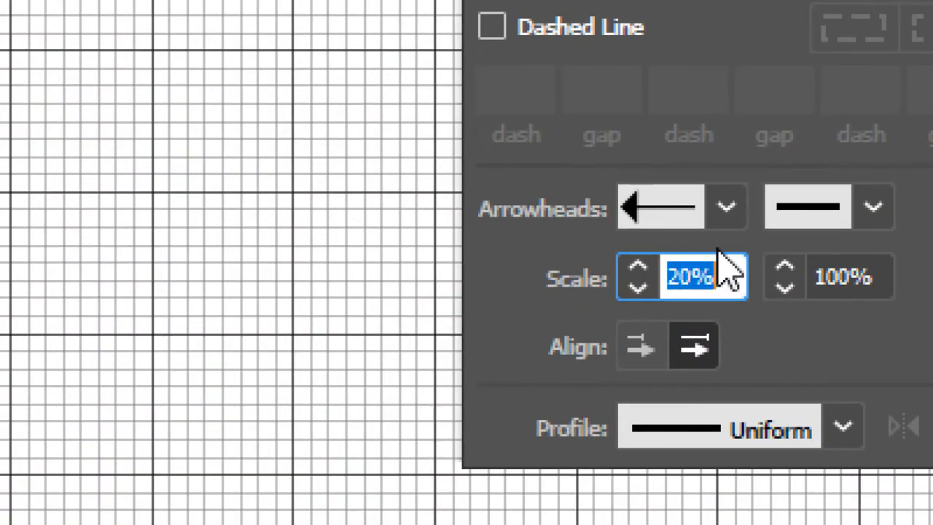
type("3")
key("Return")
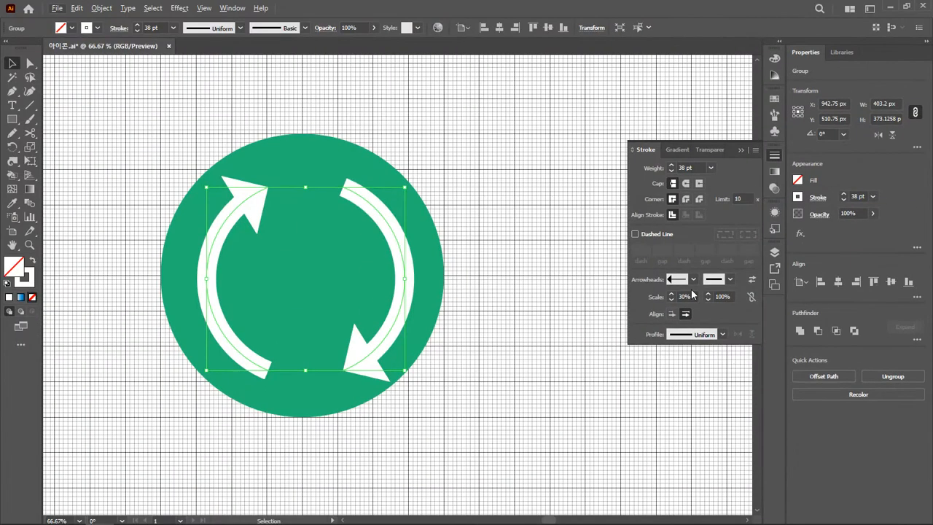
left_click(500, 358)
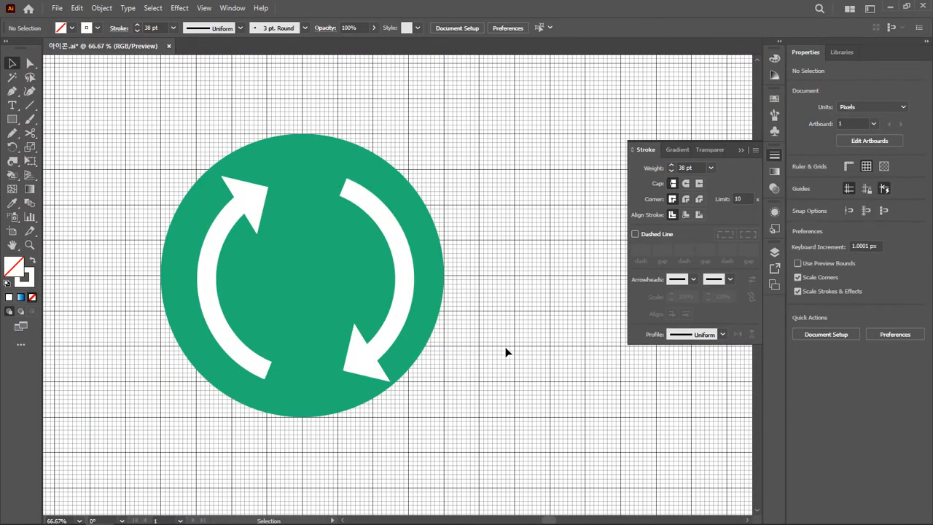
left_click_drag(125, 234, 371, 273)
left_click(504, 283)
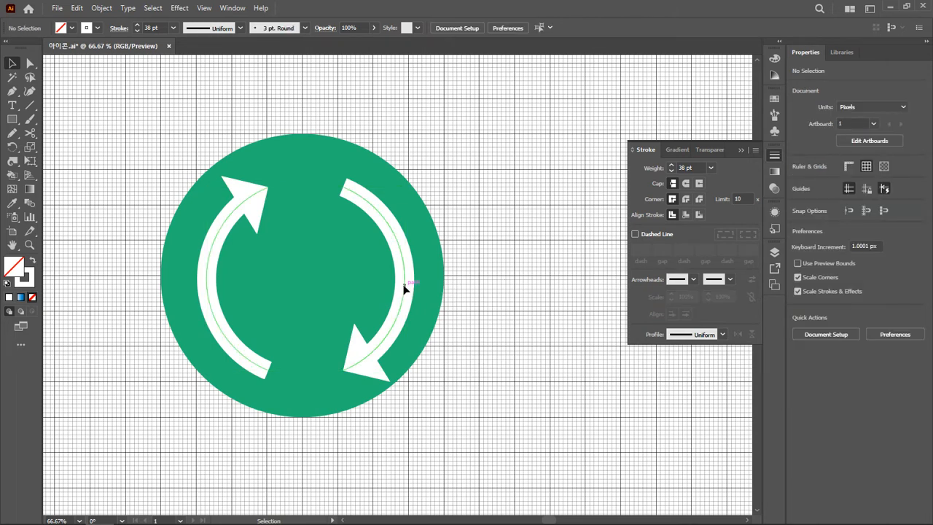
left_click(406, 289)
left_click(481, 296)
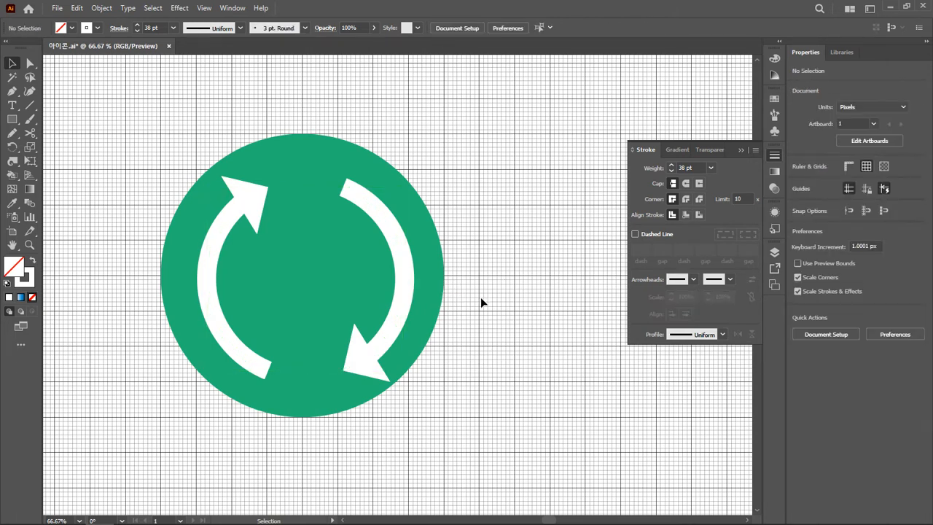
left_click(204, 242)
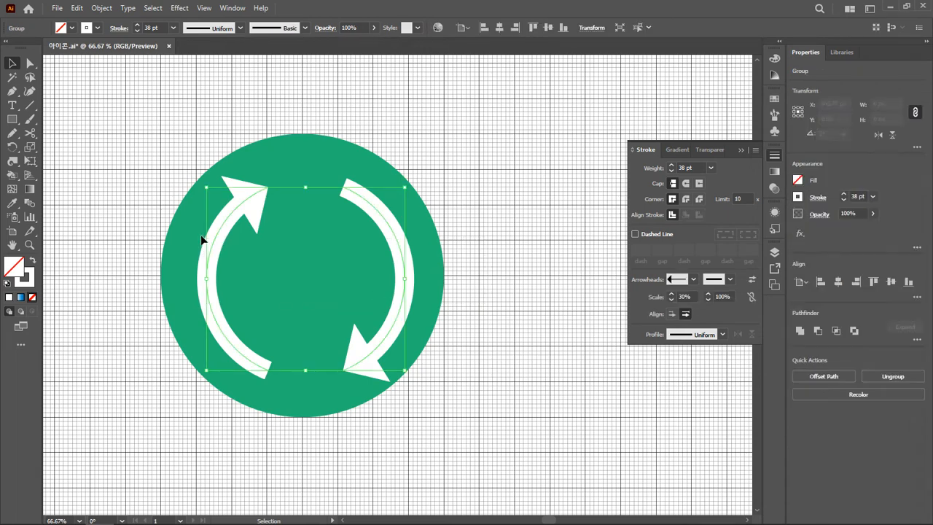
left_click(488, 186)
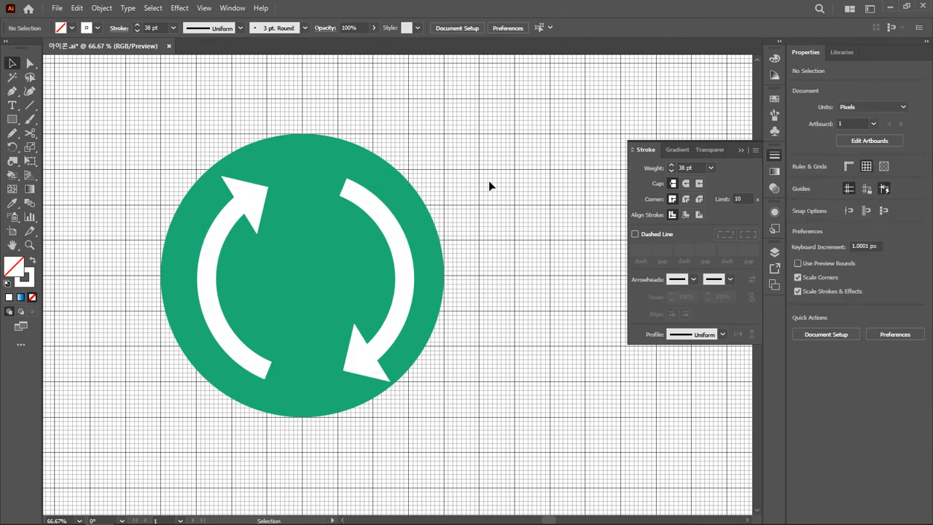
Step: Switch the view to Preview on CPU and briefly check the artwork in outline mode
left_click(205, 8)
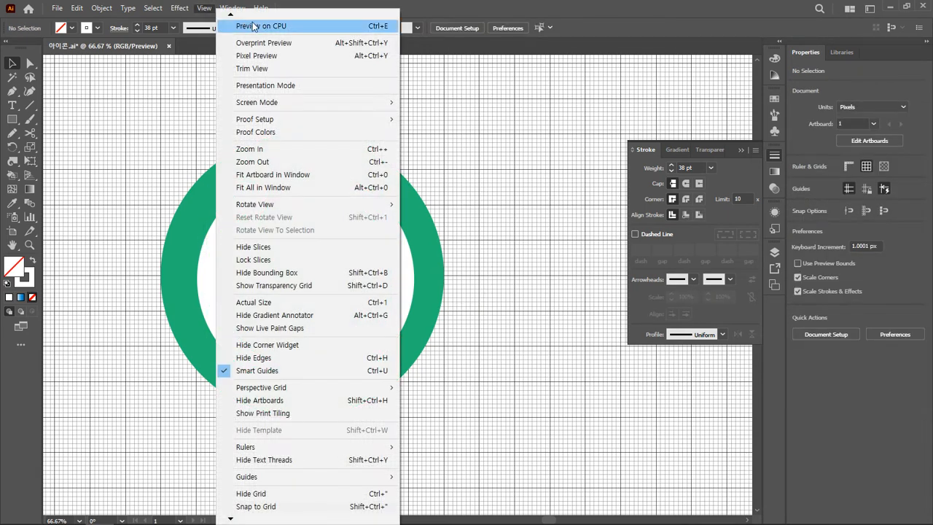
left_click(293, 28)
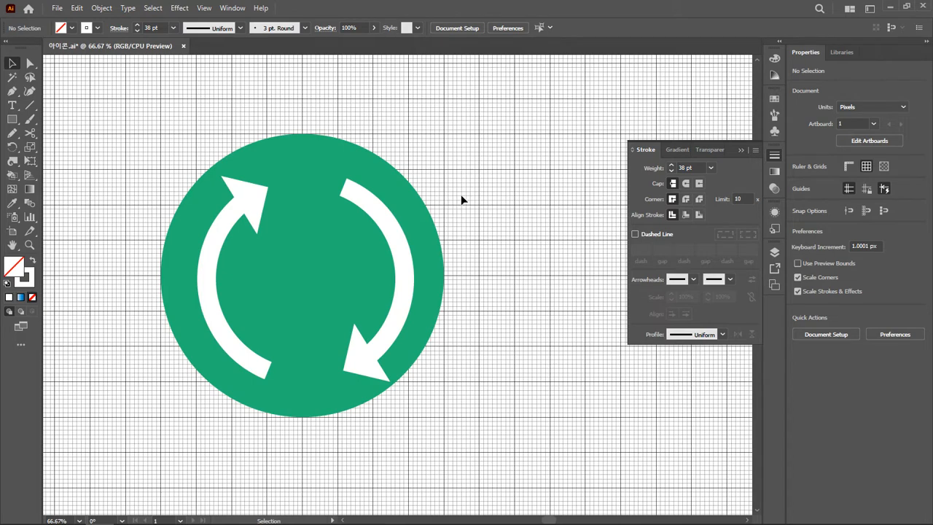
key("ctrl+y")
key("ctrl+y")
Step: Apply Expand Appearance to the two arrow arcs and show the artwork in outline mode
left_click_drag(462, 283, 176, 184)
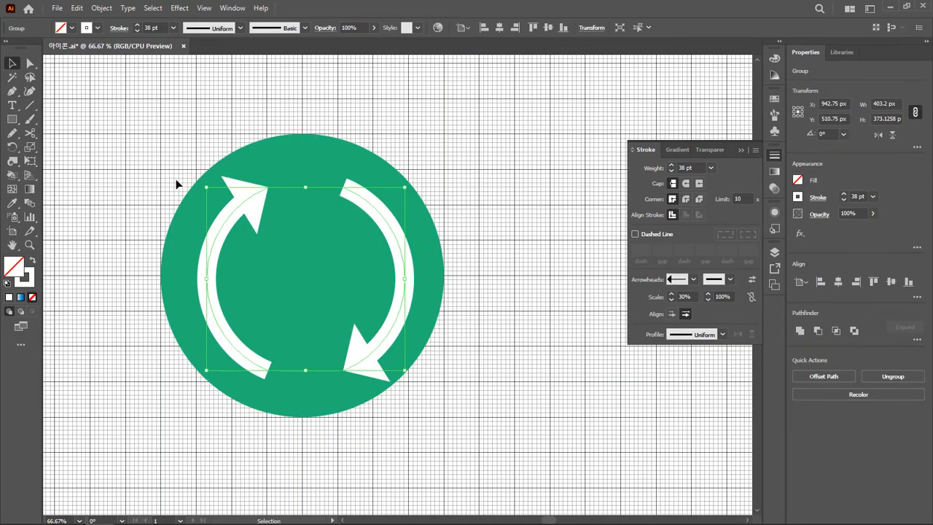
left_click(101, 8)
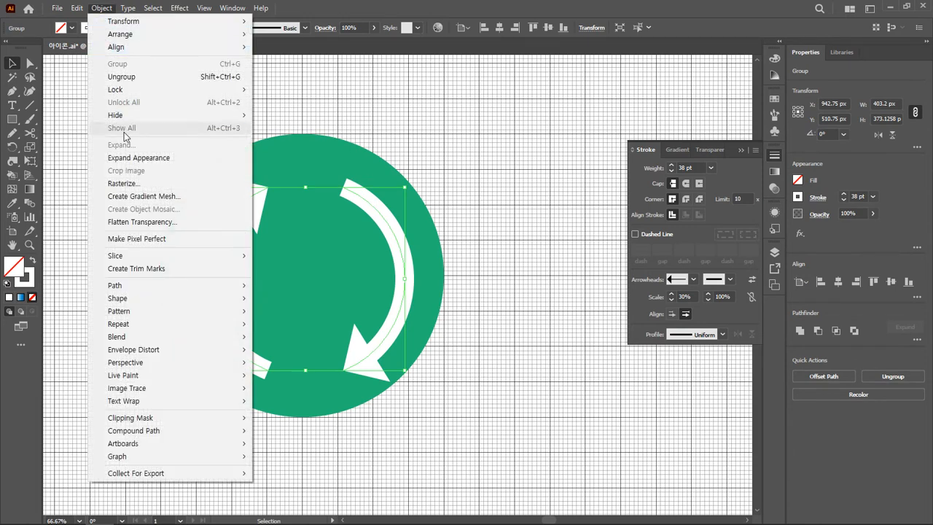
left_click(132, 159)
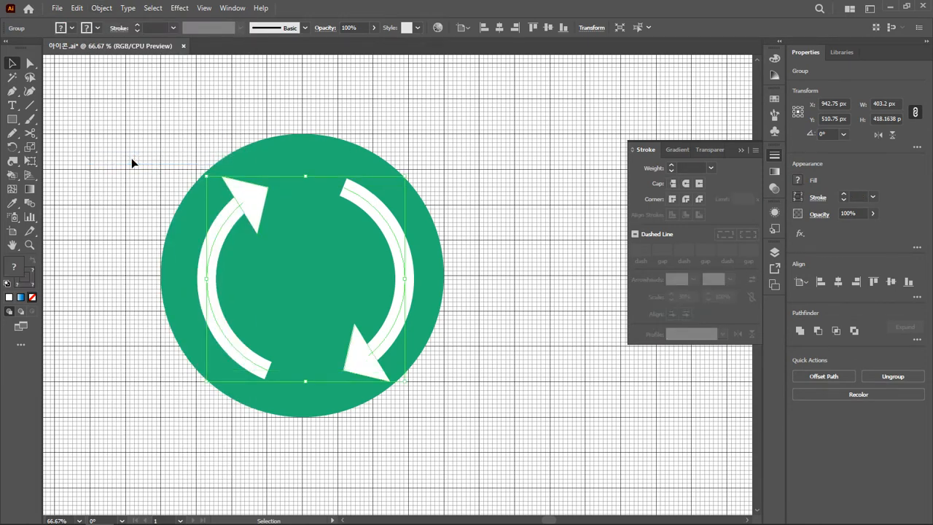
key("ctrl+y")
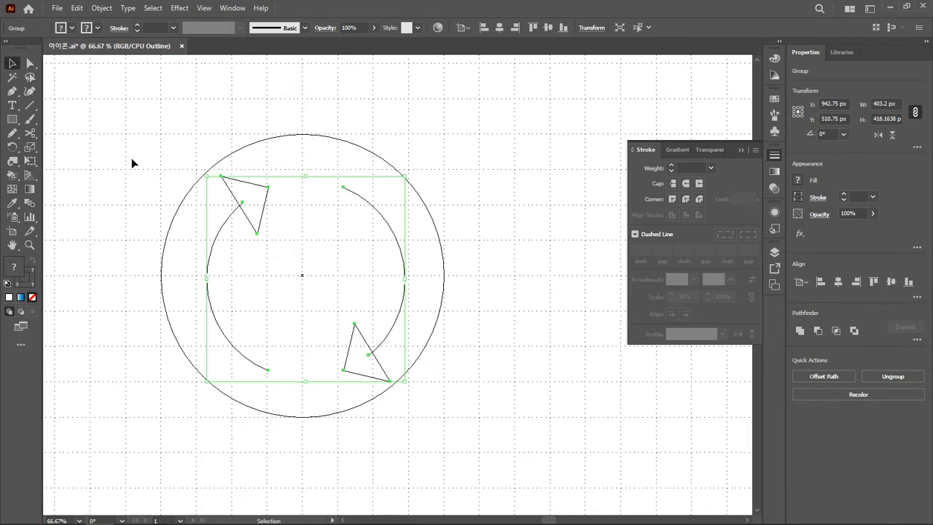
Step: Expand the fill and stroke of both arrows into closed shapes and return to the colour preview
left_click(102, 8)
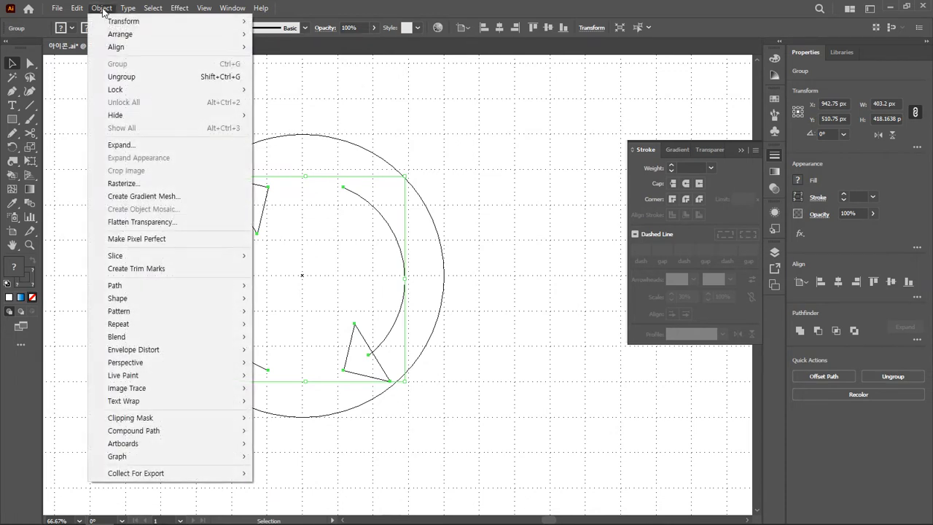
left_click(123, 146)
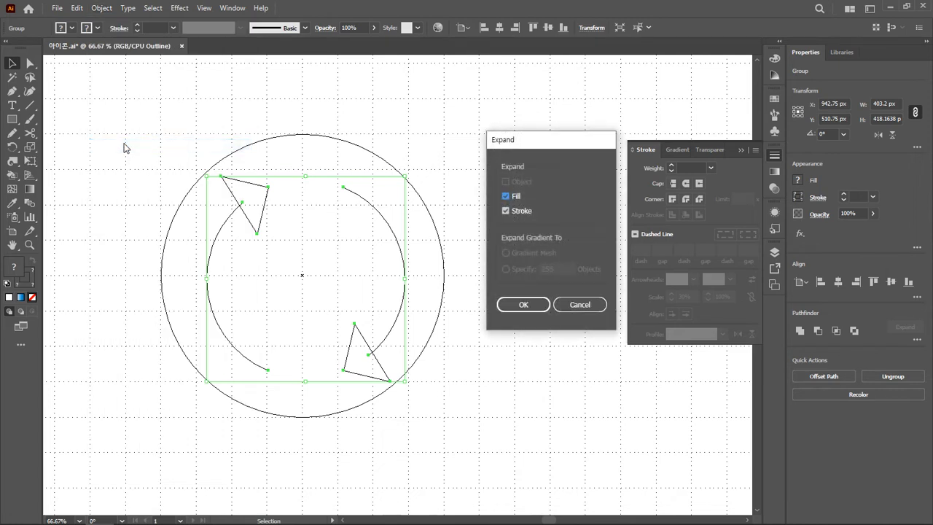
left_click(513, 304)
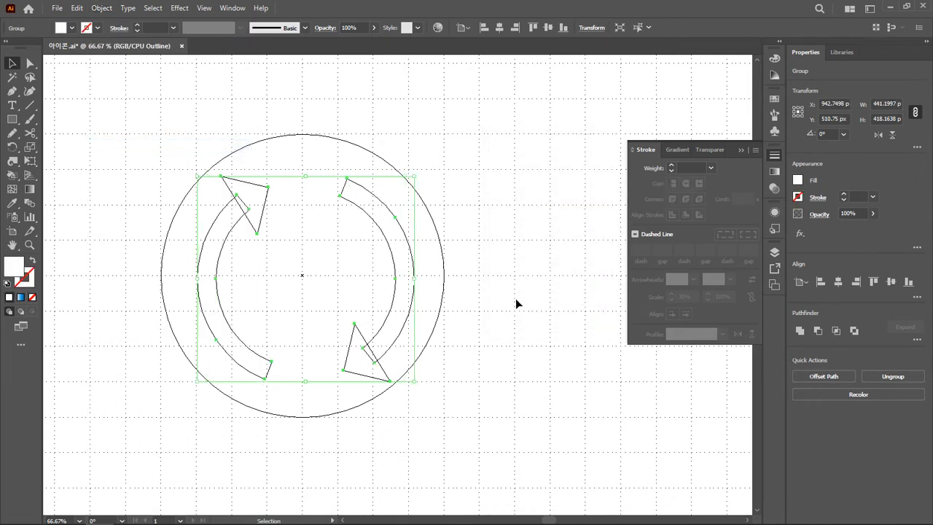
left_click(506, 288)
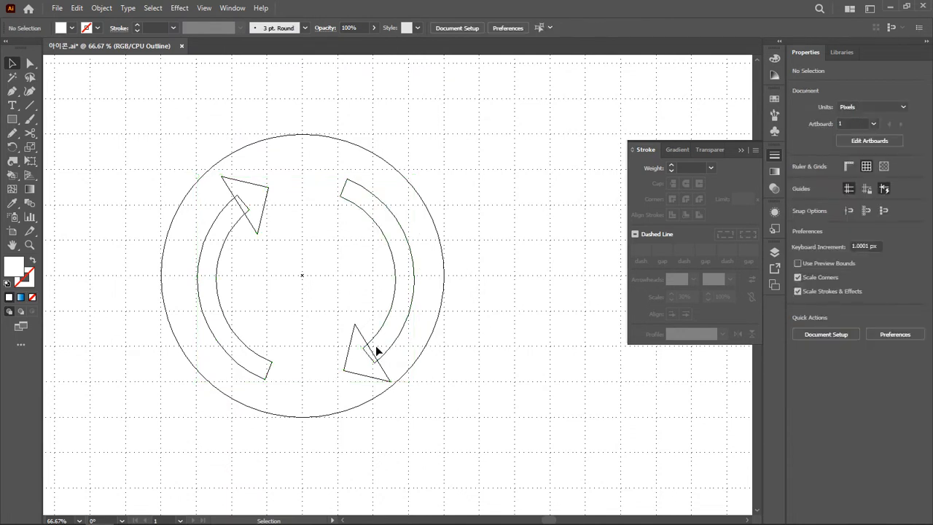
key("a")
key("ctrl+y")
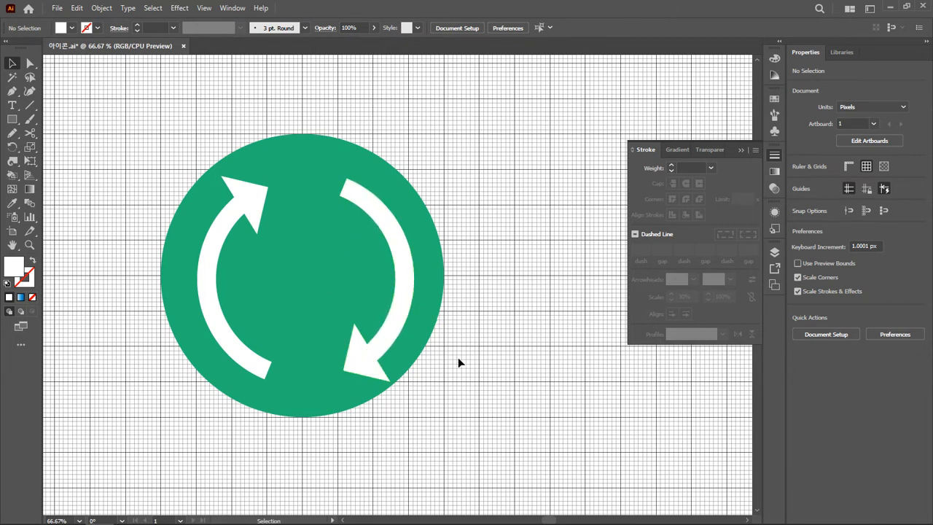
Step: Merge the overlapping arc and arrowhead shapes with Pathfinder Merge and show the result in outline mode
left_click_drag(458, 358, 163, 189)
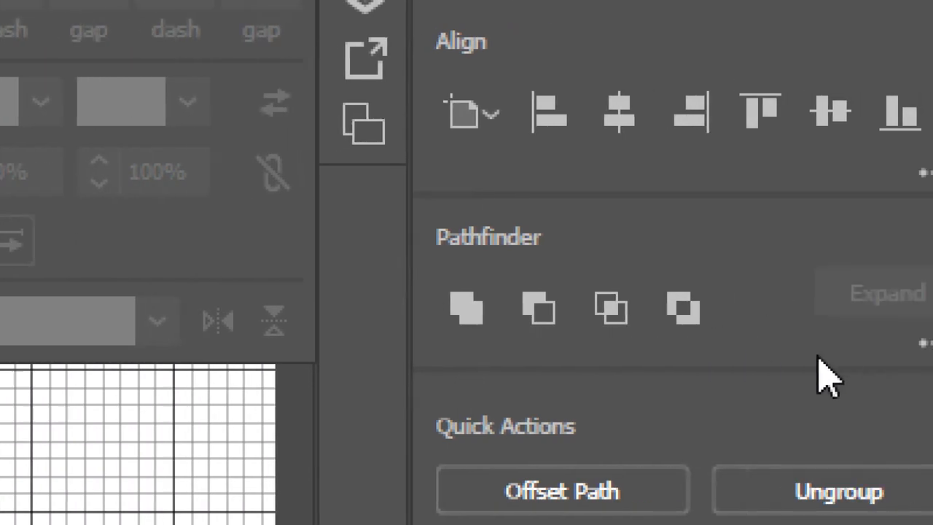
left_click(928, 343)
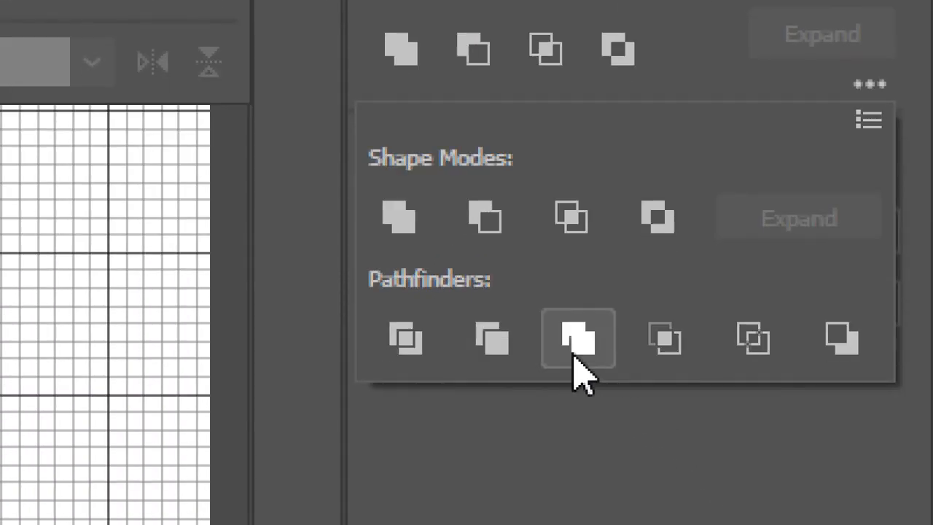
left_click(573, 350)
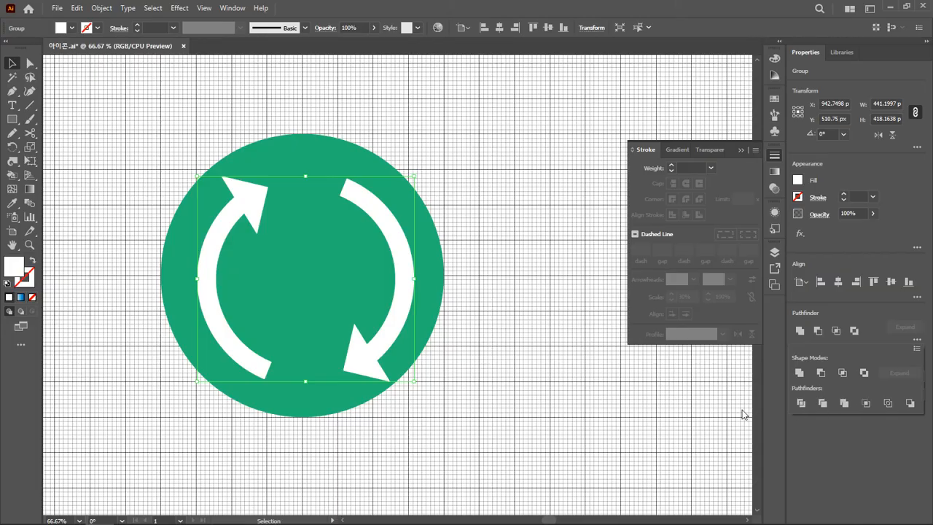
left_click(559, 395)
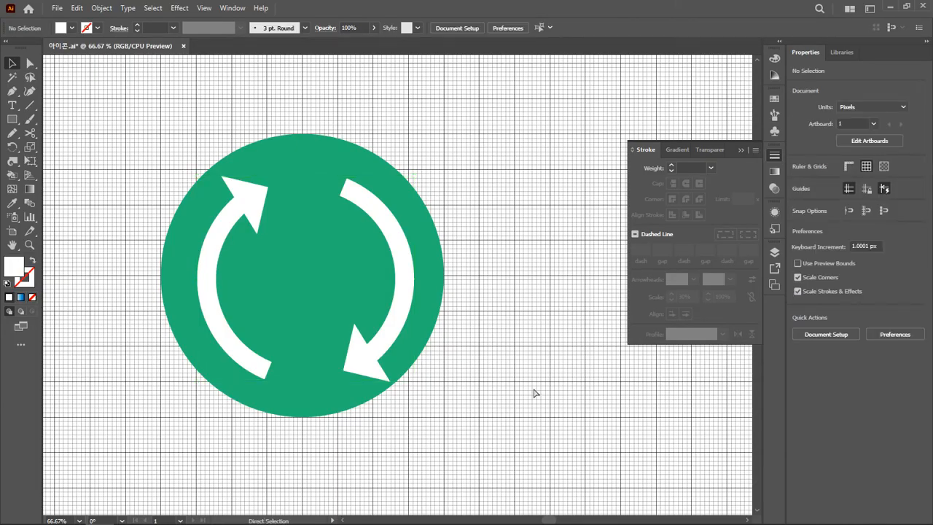
key("ctrl+y")
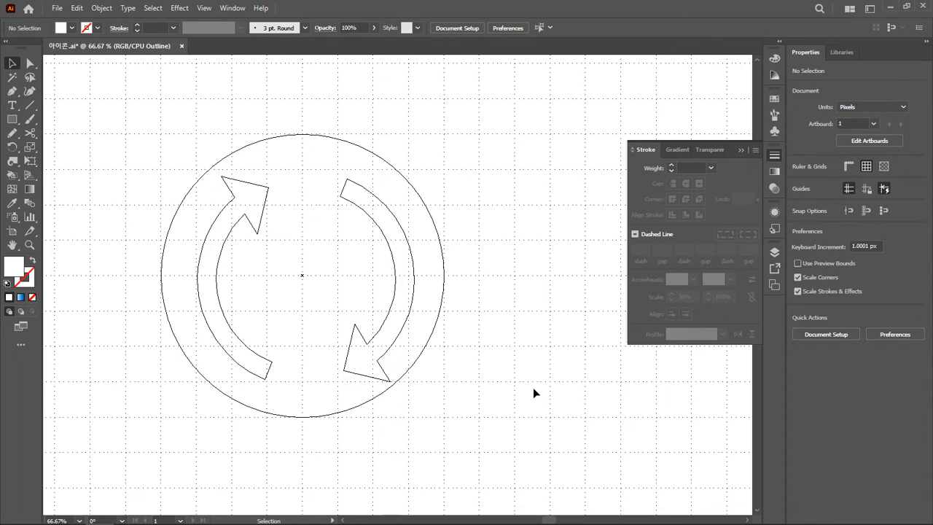
Step: Scale the arrow group down to about 315 × 298 px, centred inside the green circle, and return to the colour preview
left_click_drag(474, 387, 220, 215)
mouse_move(416, 382)
left_mouse_down()
mouse_move(389, 373)
mouse_move(402, 372)
left_mouse_up()
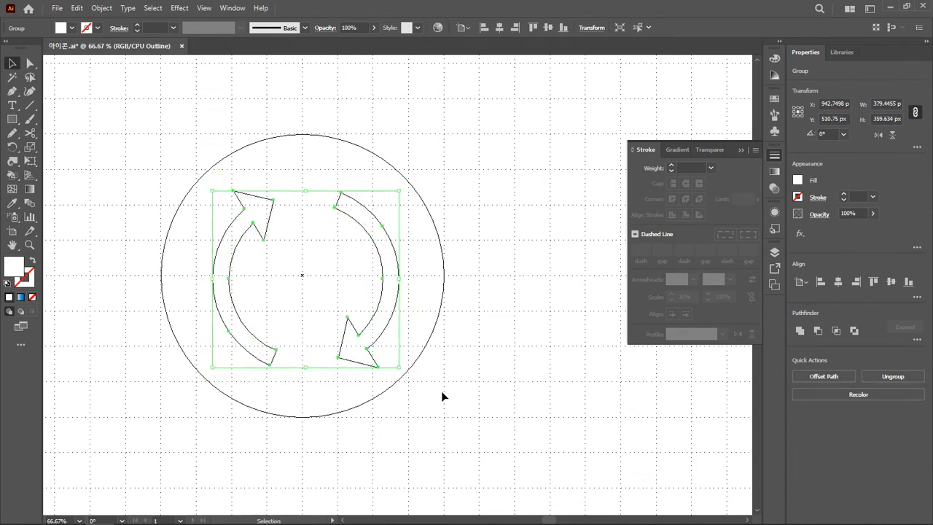
key("ctrl+y")
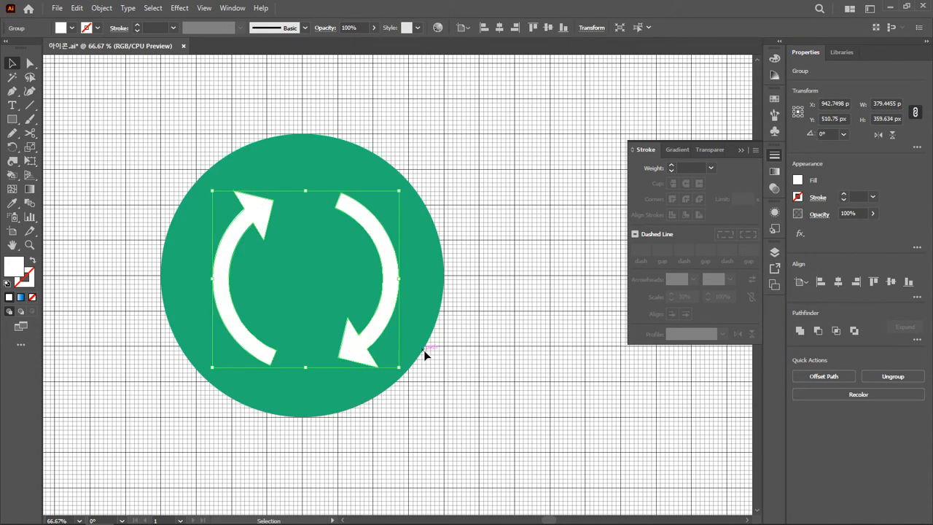
left_click_drag(379, 349, 369, 328)
left_click_drag(395, 364, 379, 351)
left_click(461, 374)
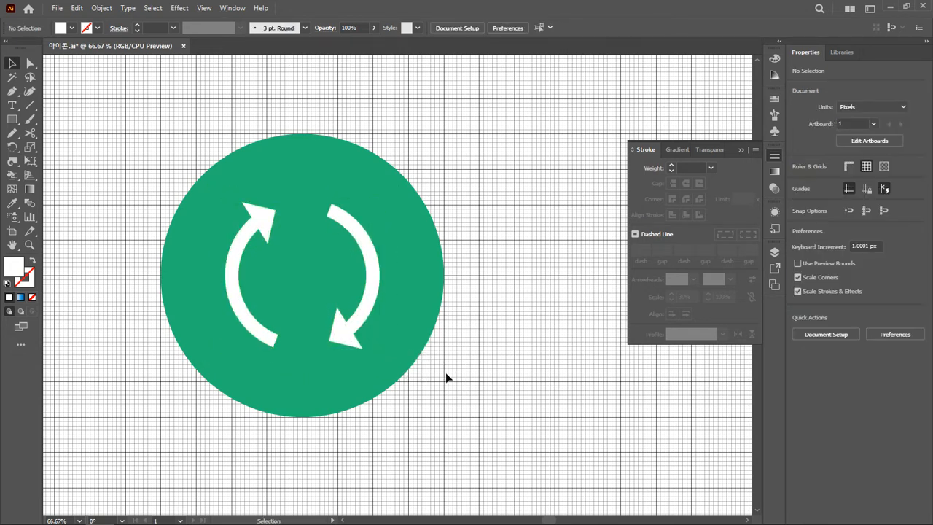
Step: Rotate the arrow group clockwise by about 65° around its centre
left_click(354, 223)
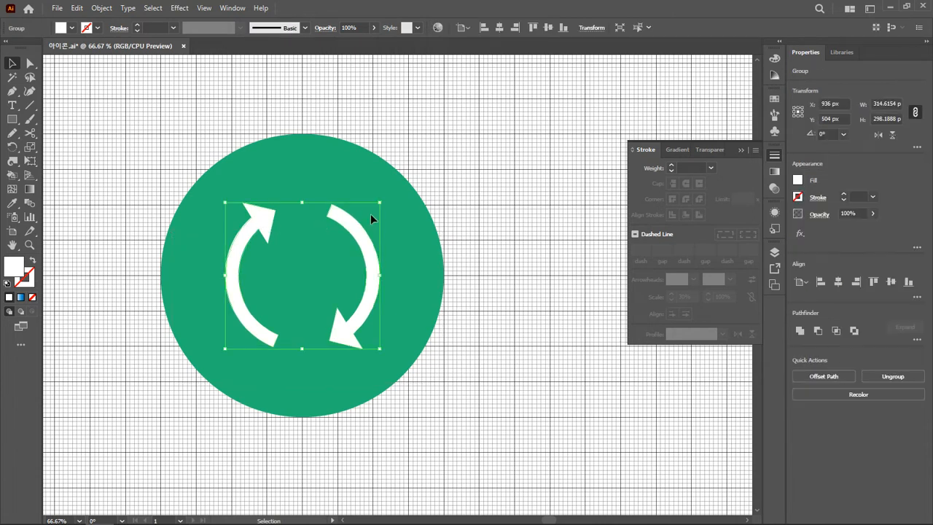
left_click_drag(381, 197, 414, 310)
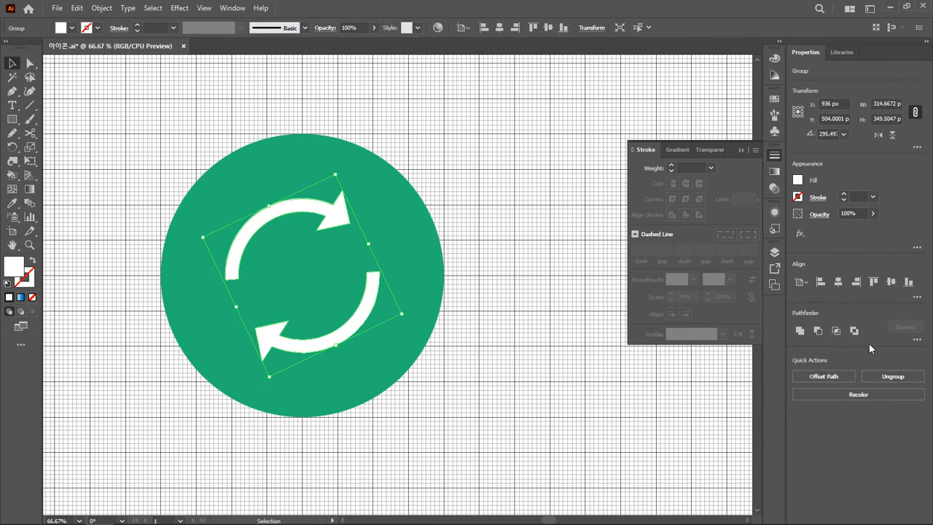
Step: Try to merge the rotated arrow shapes again with Pathfinder Merge
left_click(916, 340)
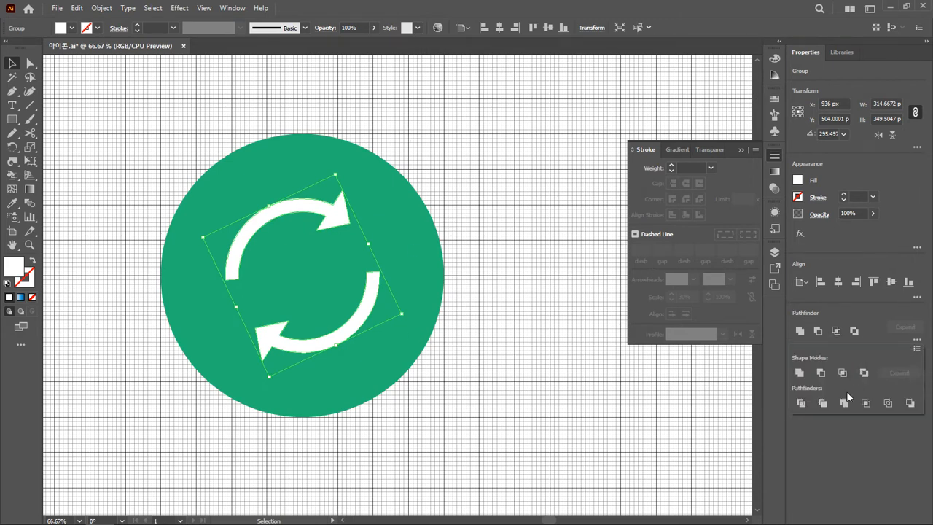
left_click(846, 403)
left_click(846, 402)
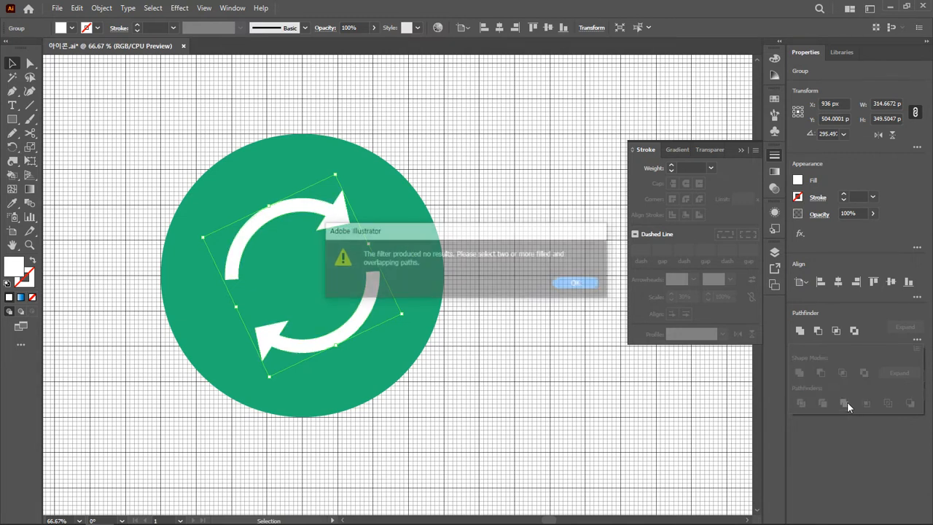
left_click(596, 289)
left_click(522, 304)
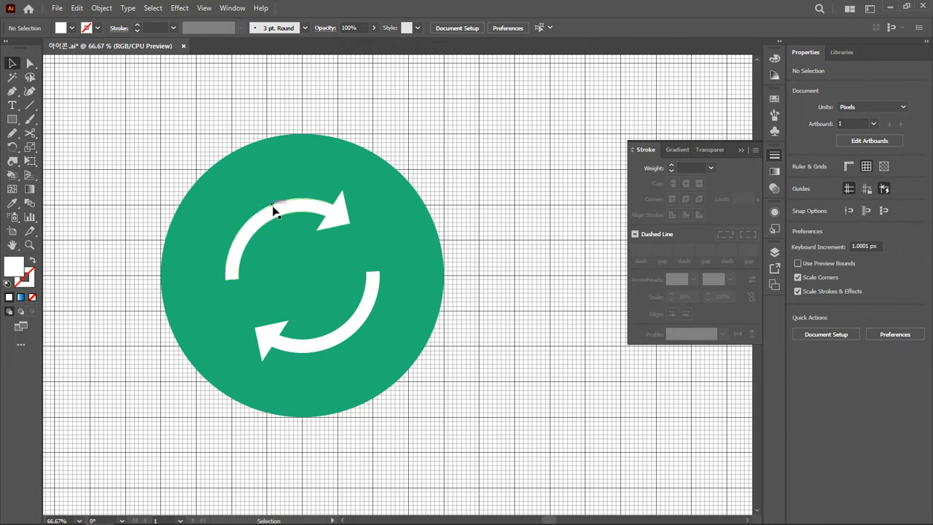
left_click(274, 210)
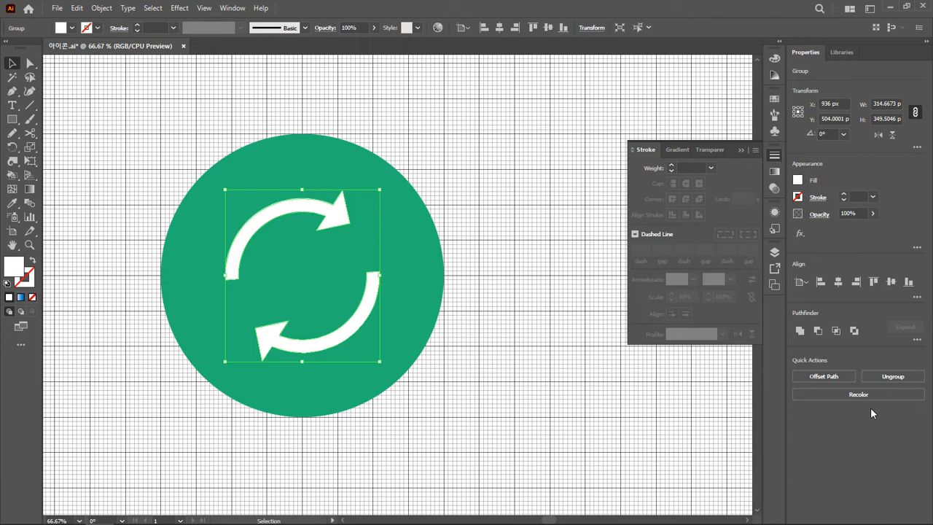
left_click(501, 362)
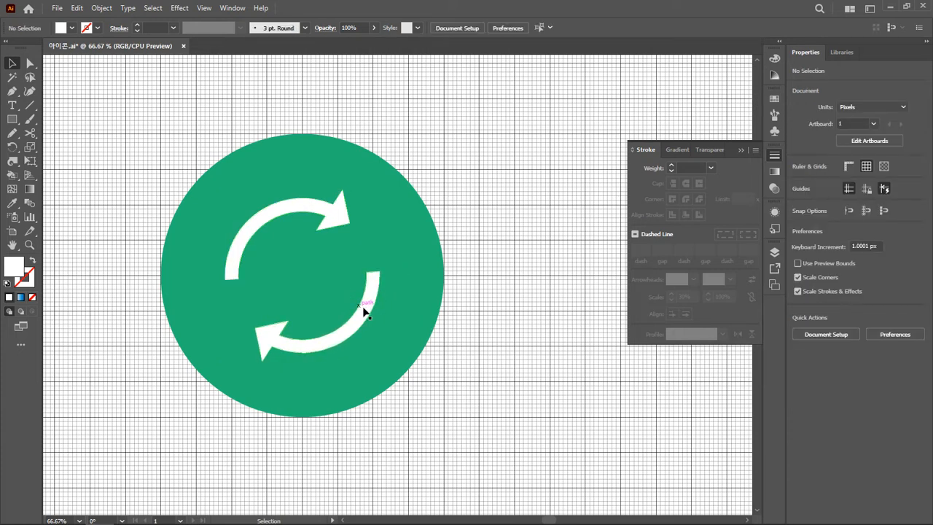
left_click_drag(367, 318, 423, 343)
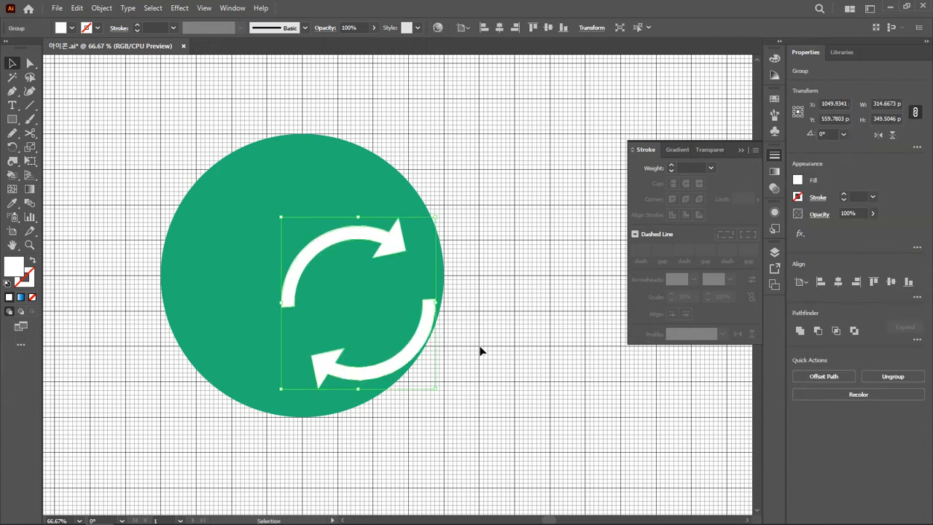
key("ctrl+z")
left_click(536, 350)
Step: Unlock Layer 2 and align the arrow group and the green circle to the selection on their horizontal and vertical centres
key("F7")
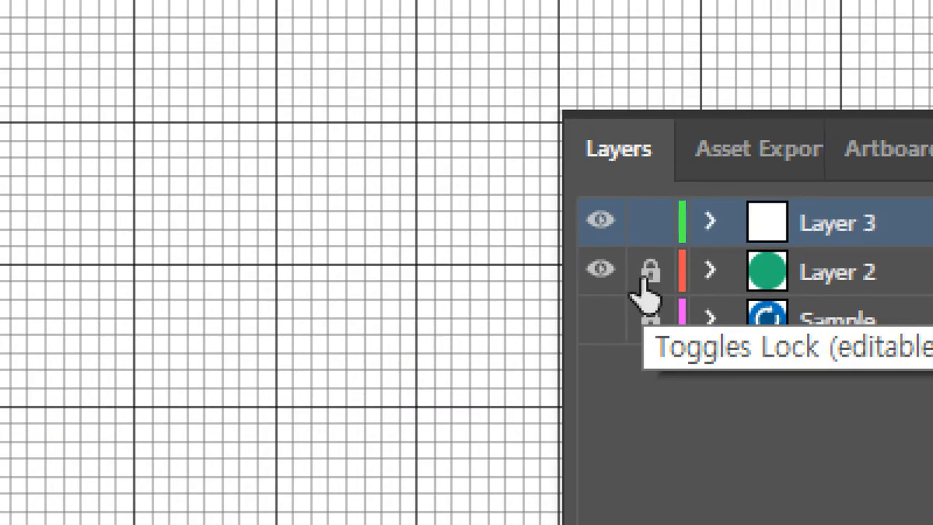
left_click(647, 277)
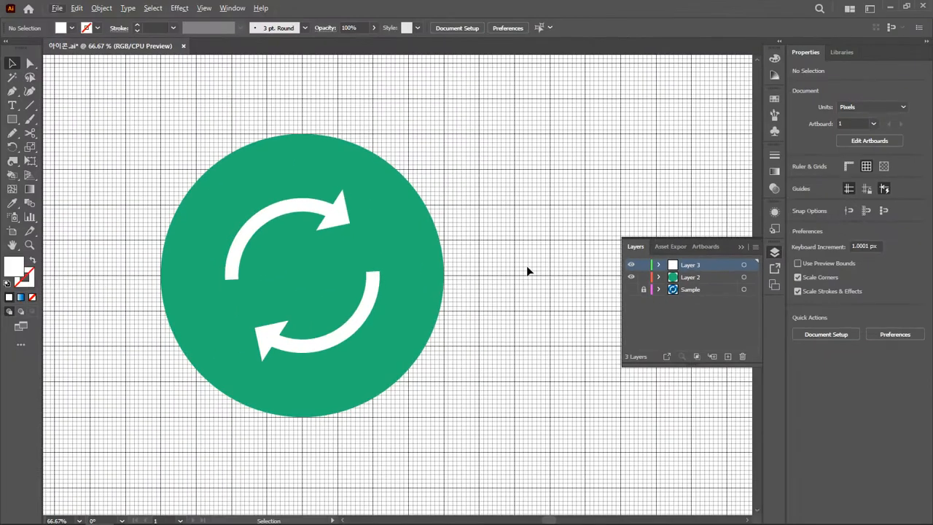
left_click_drag(372, 290, 392, 305)
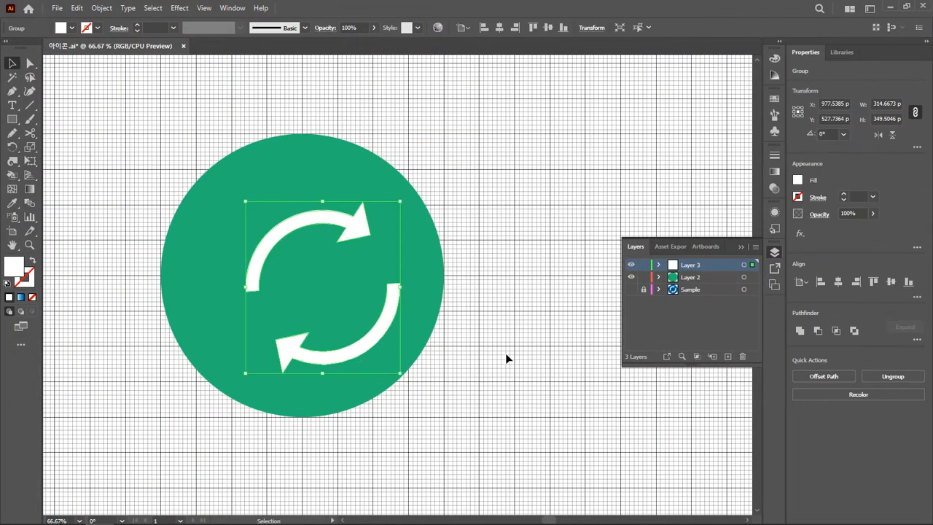
left_click_drag(506, 358, 129, 158)
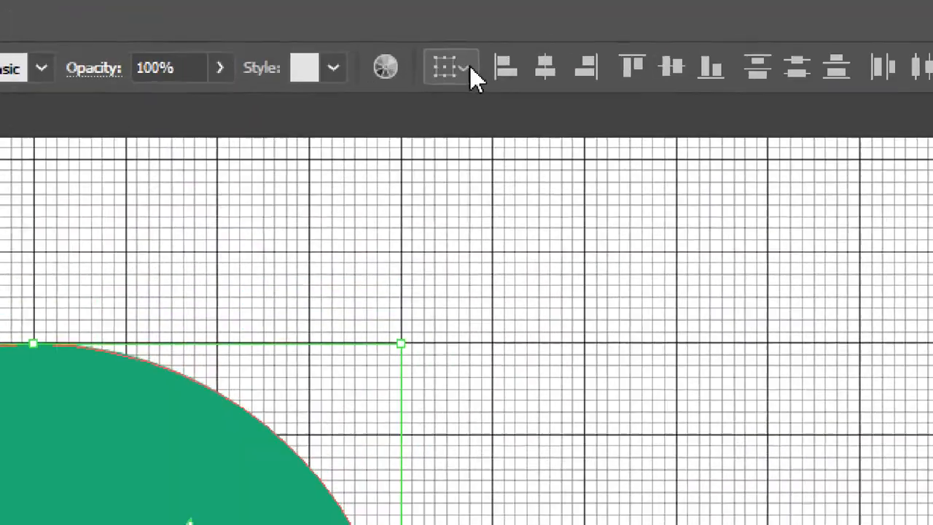
left_click(468, 28)
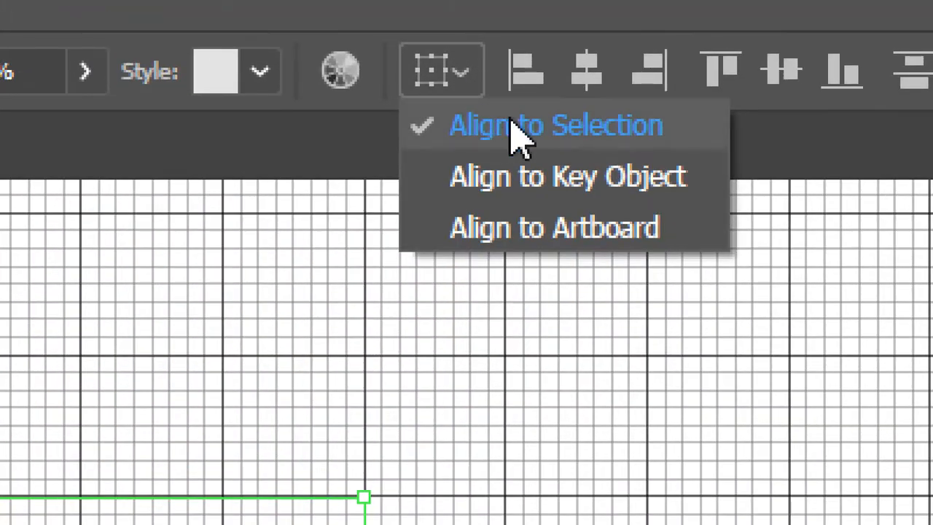
left_click(558, 126)
left_click(581, 76)
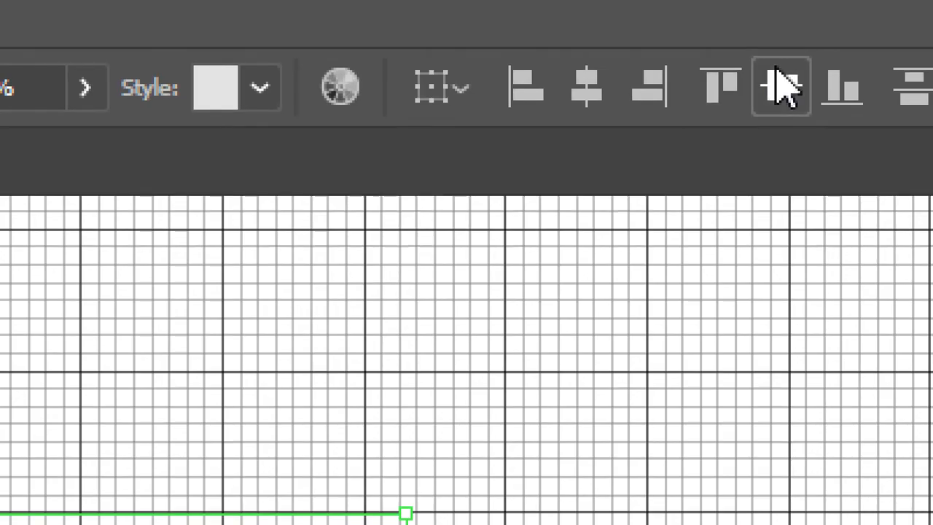
left_click(779, 57)
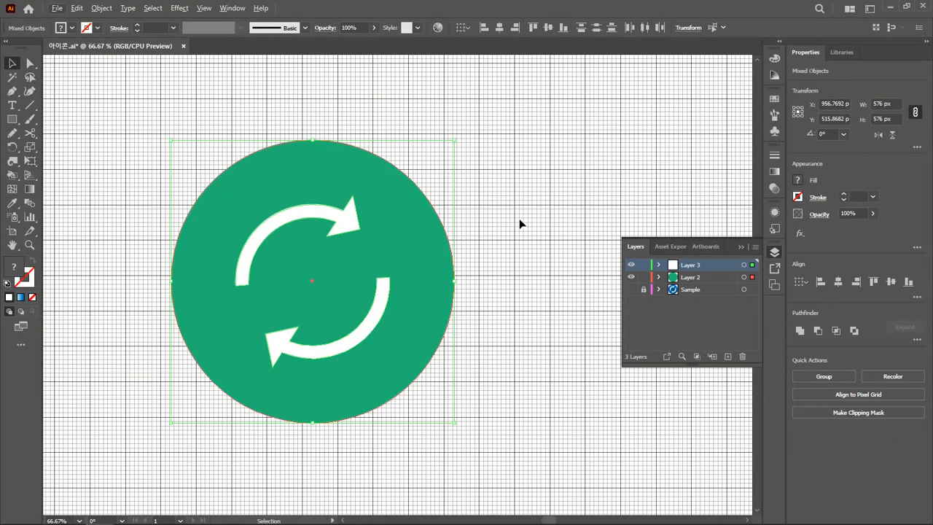
left_click(540, 226)
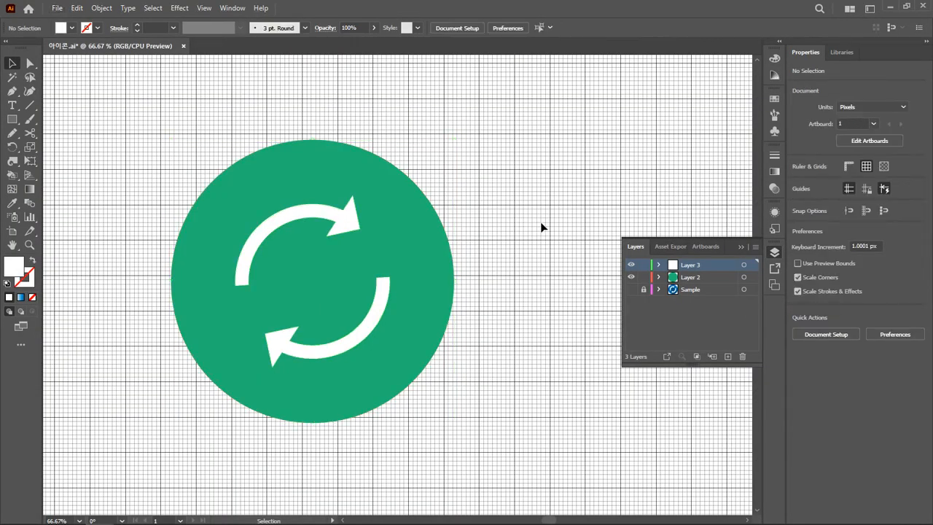
Step: Lock Layer 2 and toggle Layer 3's visibility repeatedly to check that it holds the white arrows, leaving it shown
left_click(645, 280)
left_click(632, 265)
left_click(631, 265)
left_click(632, 266)
left_click(631, 265)
left_click(631, 265)
left_click(631, 266)
left_click(632, 265)
left_click(632, 265)
left_click(631, 265)
left_click(631, 266)
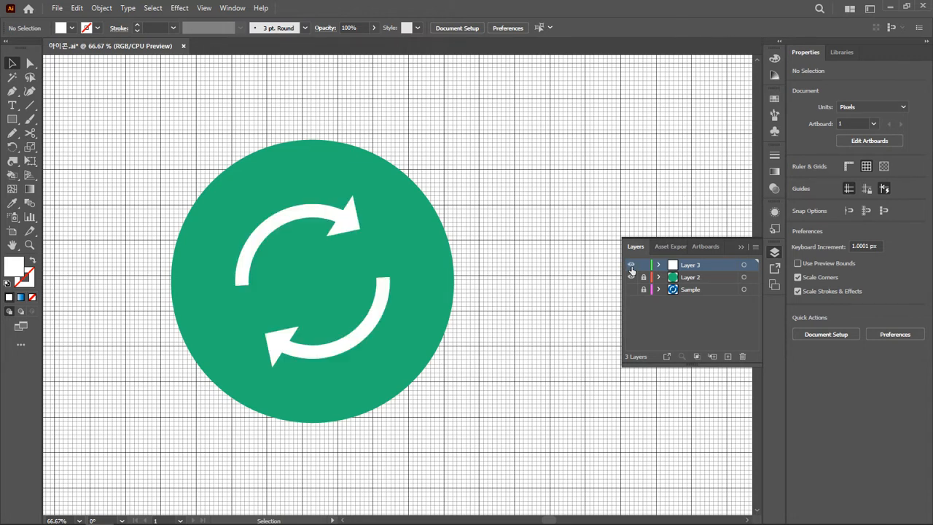
Step: Copy the white arrow group, lock Layer 3 and paste the copy in place on a new layer above it
left_click(384, 293)
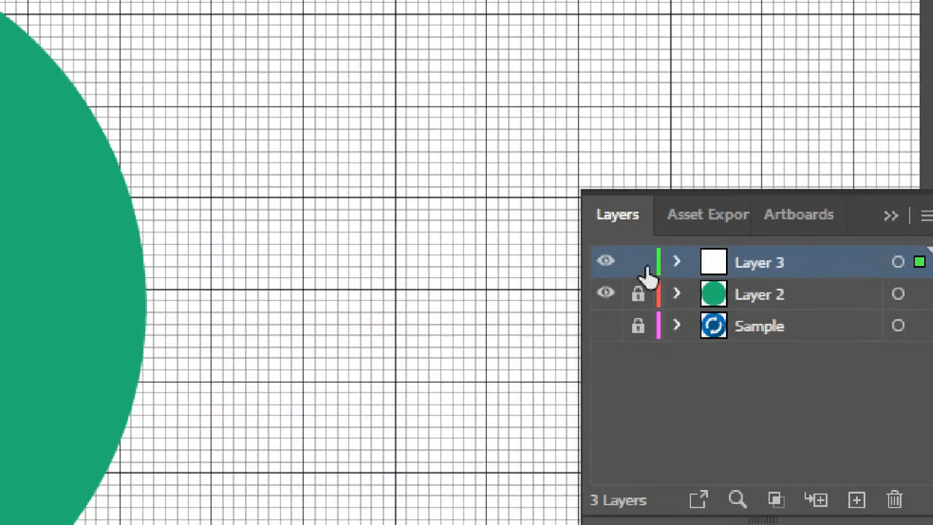
left_click(643, 265)
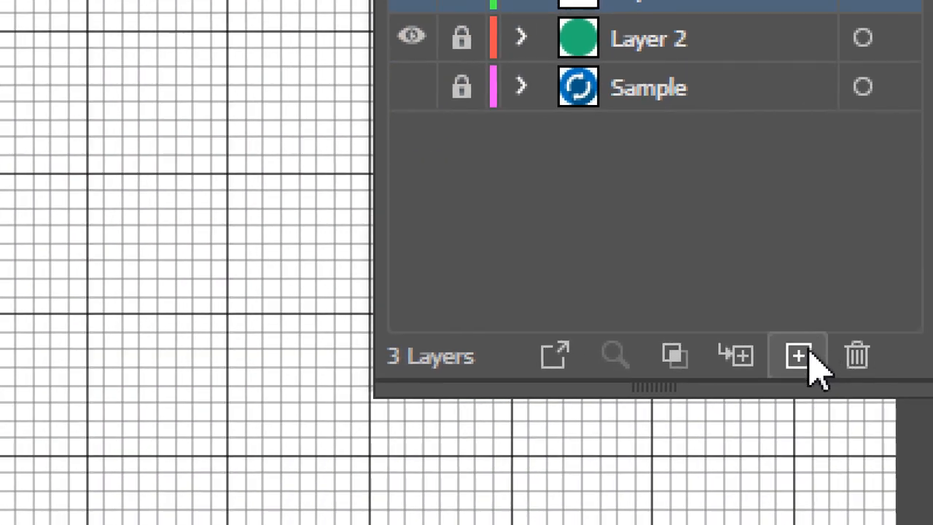
left_click(809, 358)
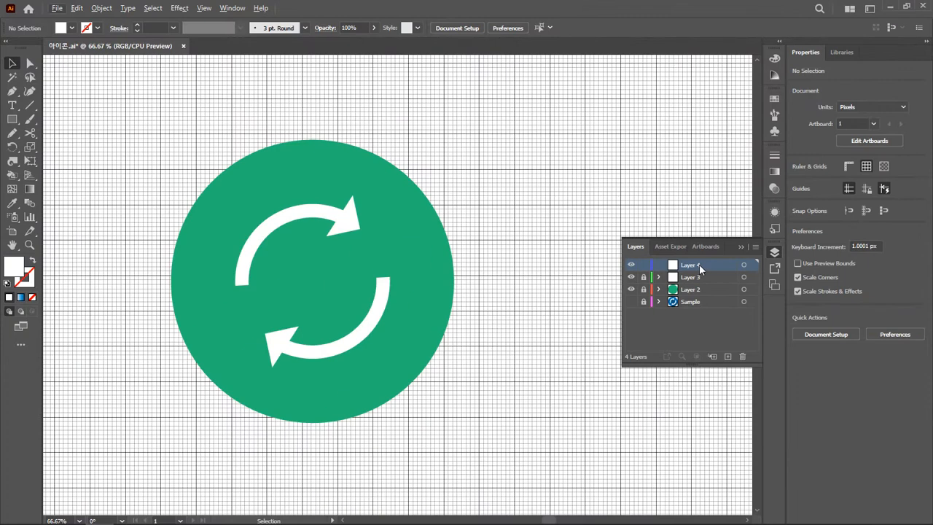
key("ctrl+f")
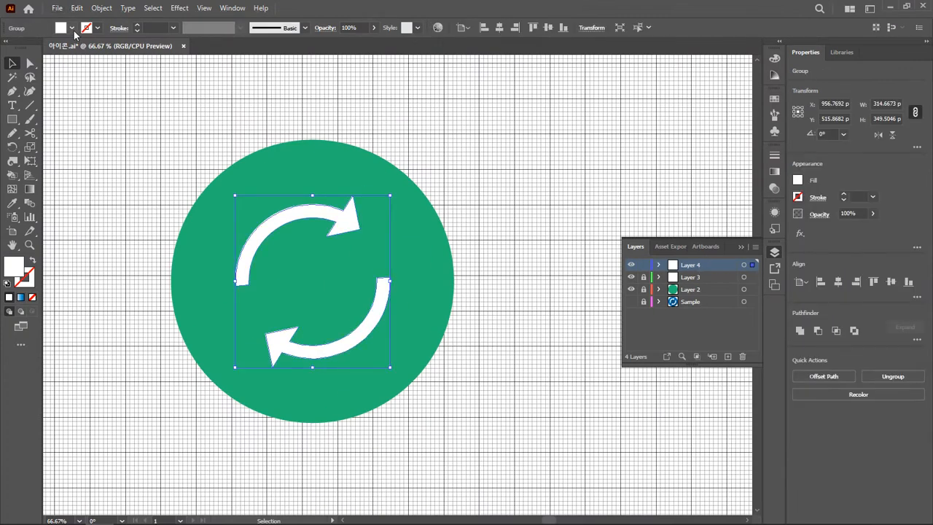
Step: Fill the pasted arrow group on Layer 4 with yellow
left_click(72, 28)
left_click(47, 48)
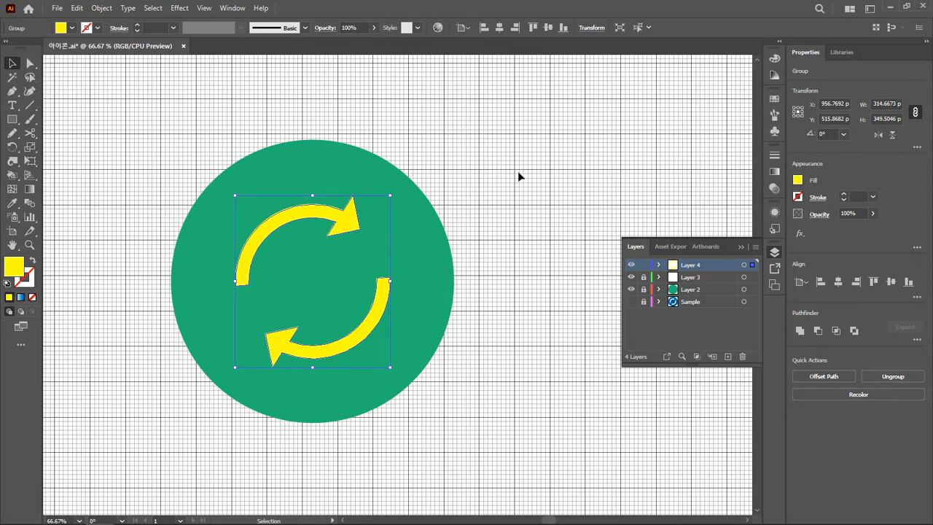
left_click(517, 176)
Step: Hide and lock Layer 4, and unlock Layer 3 and make it the active layer
left_click(632, 265)
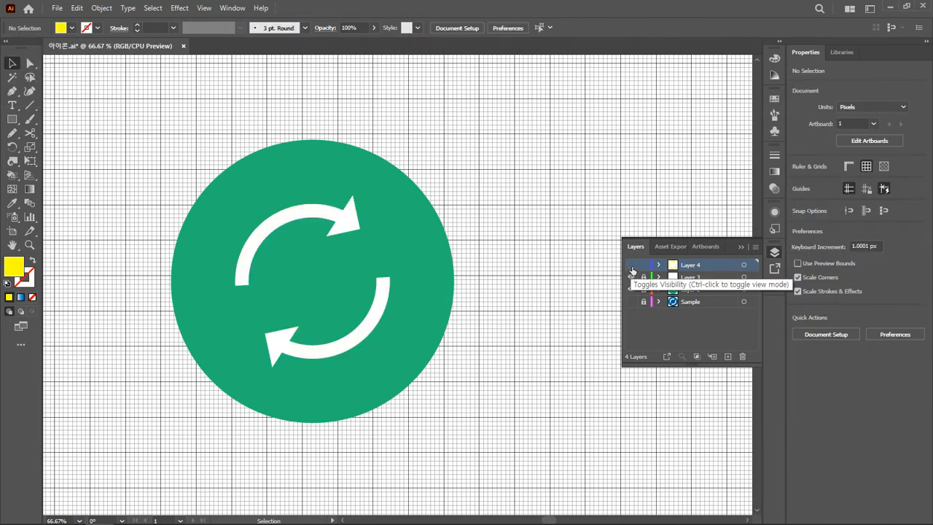
left_click(632, 266)
left_click(631, 265)
left_click(631, 266)
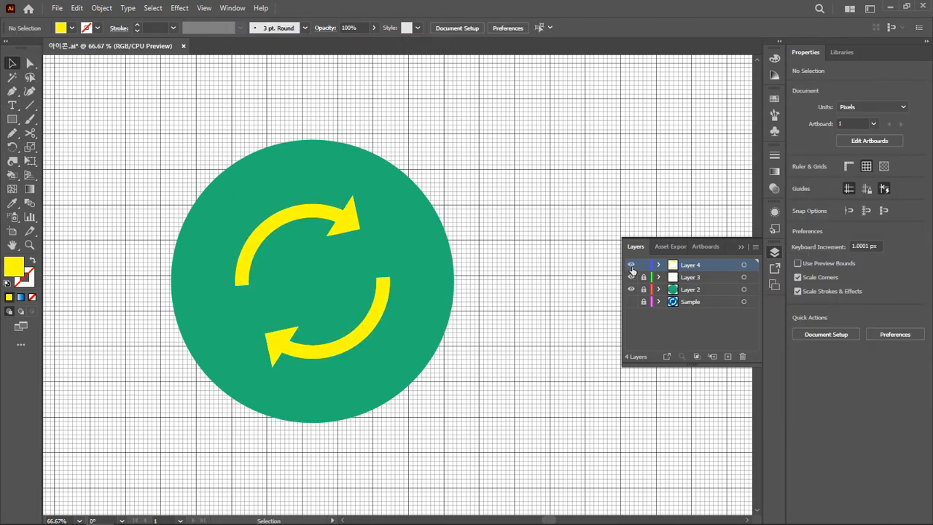
left_click(631, 265)
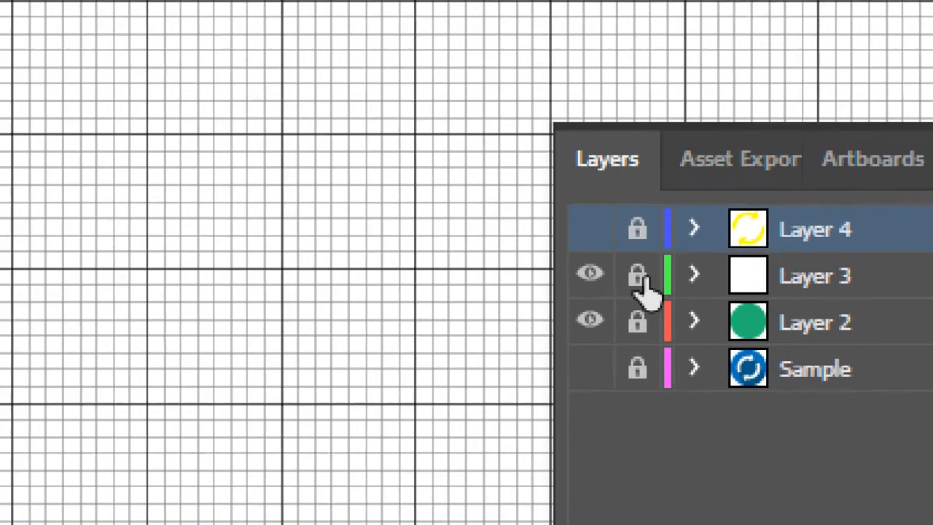
left_click(643, 277)
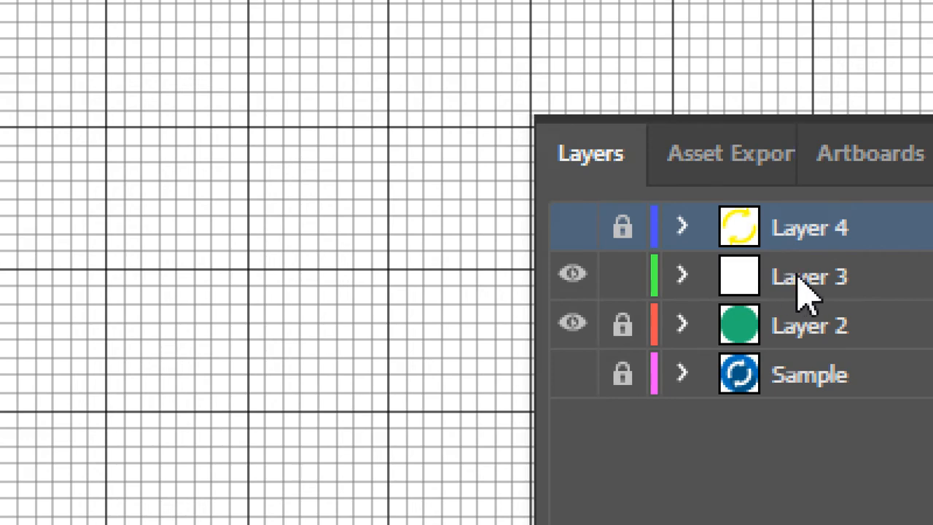
left_click(802, 293)
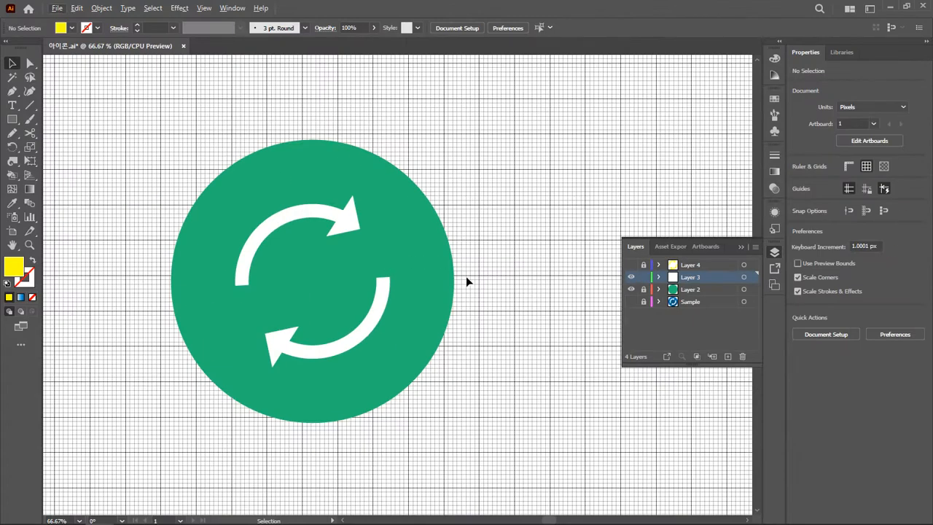
Step: Sample the circle's green for the arrow group on Layer 3 and darken its fill to 057A42
left_click(386, 292)
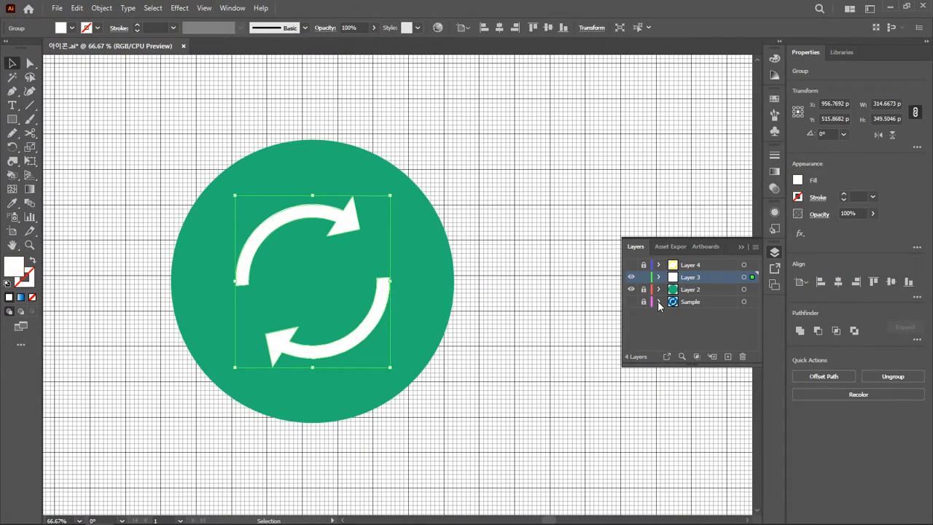
left_click(12, 203)
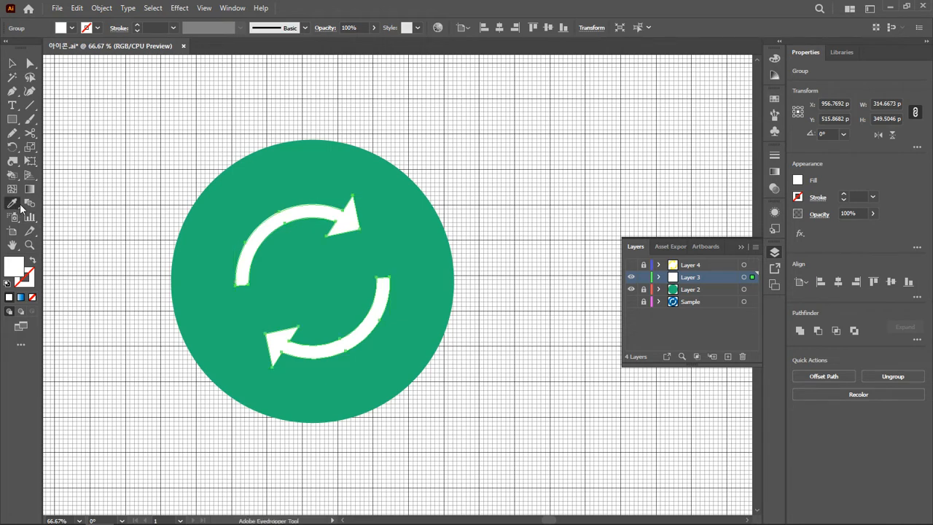
left_click(277, 174)
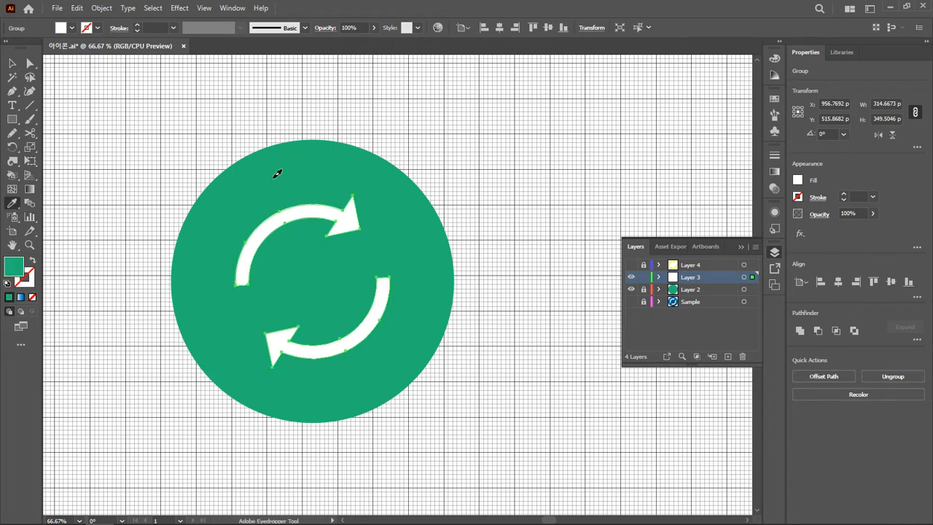
double_click(19, 268)
left_click_drag(443, 234, 460, 255)
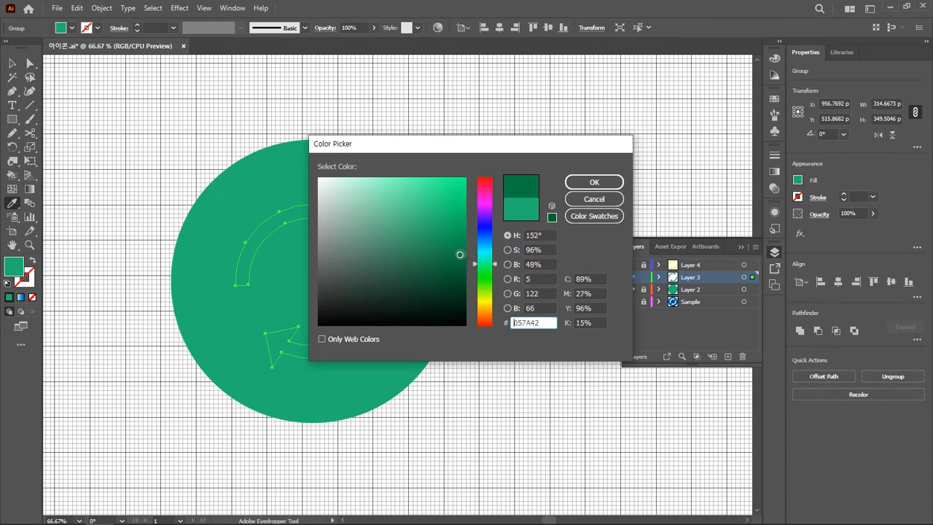
left_click(584, 183)
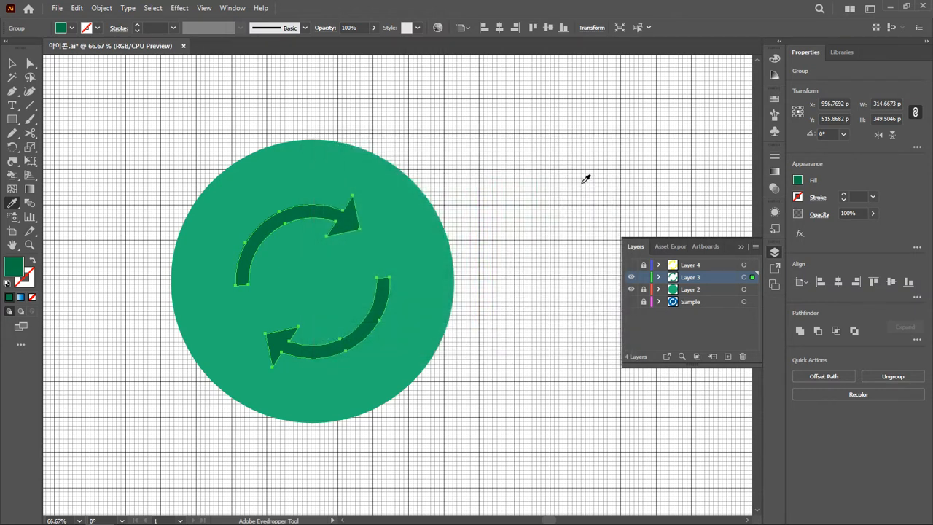
left_click(11, 64)
left_click(445, 182)
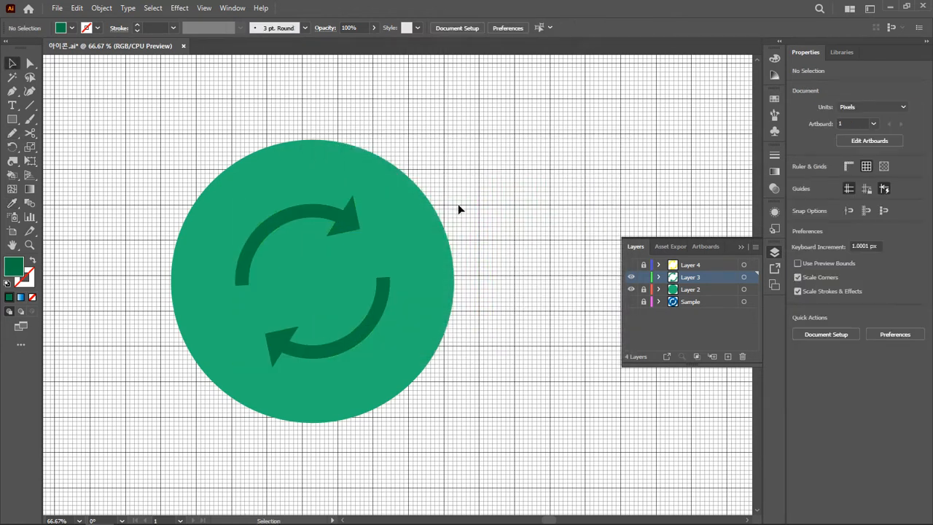
Step: Duplicate the dark green arrow group diagonally, about 288 px to the right and 328 px down, past the circle's edge
left_click(379, 309)
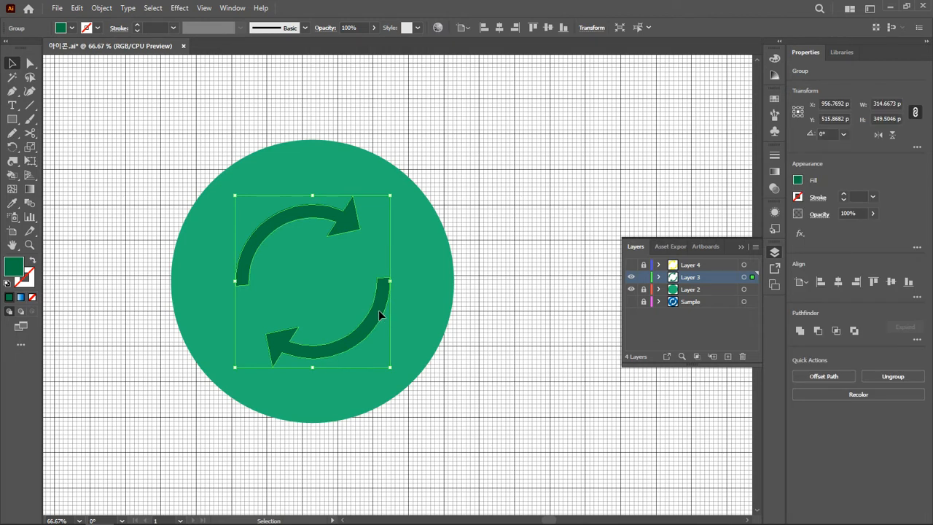
left_click_drag(378, 310, 520, 476)
left_click(551, 386)
left_click_drag(550, 381, 489, 271)
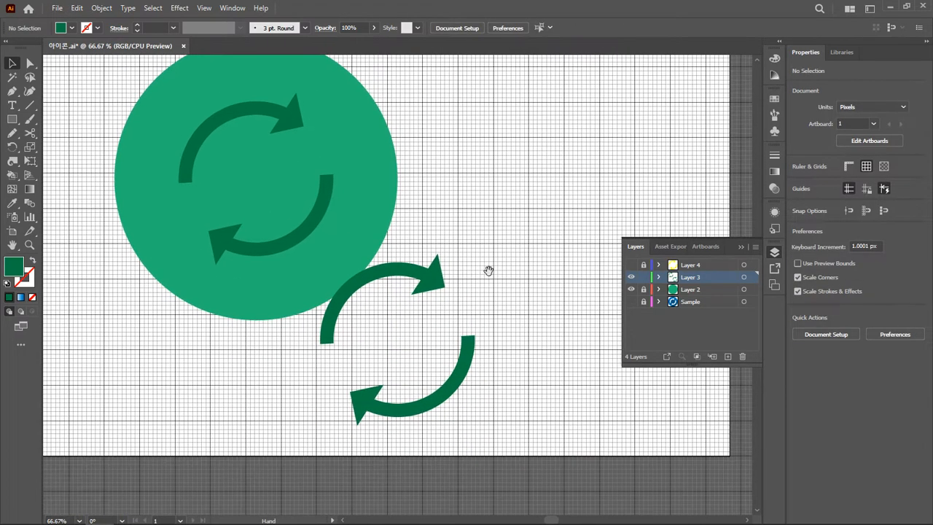
Step: Select both dark green arrow groups and make a blend between them
left_click_drag(511, 419, 158, 121)
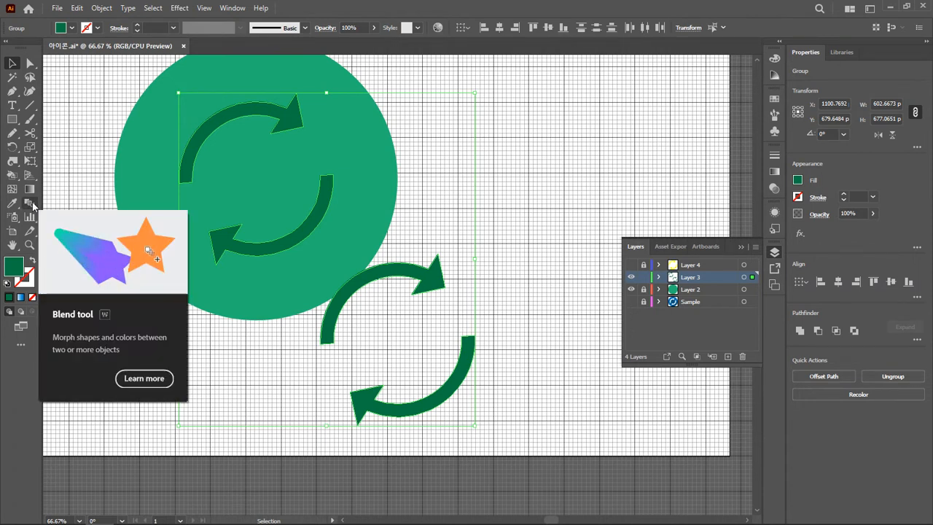
left_click(485, 263)
key("ctrl+a")
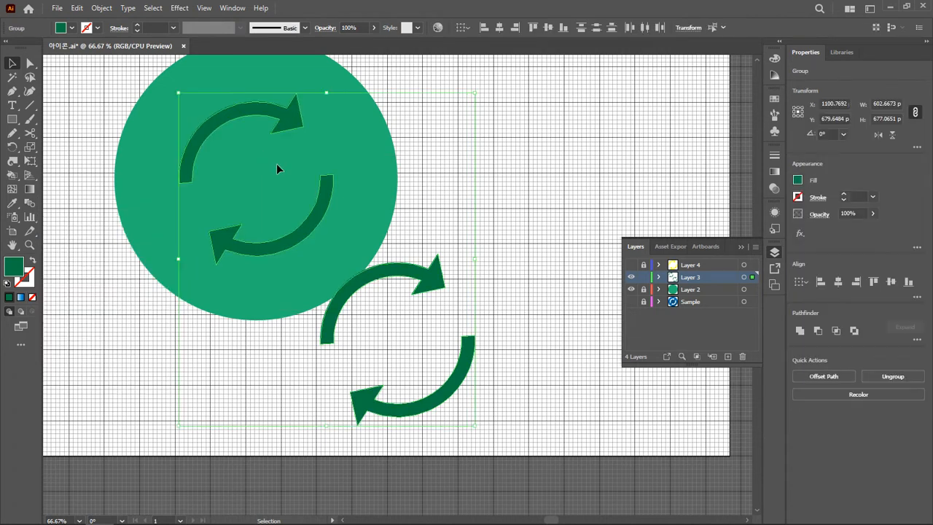
key("ctrl+alt+b")
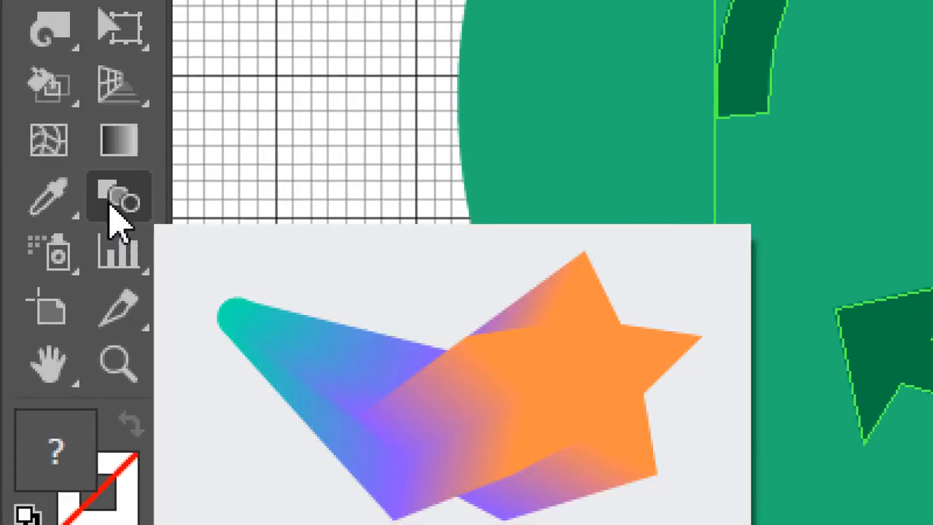
Step: Set the arrow blend's spacing to 250 specified steps and deselect it
left_click(117, 213)
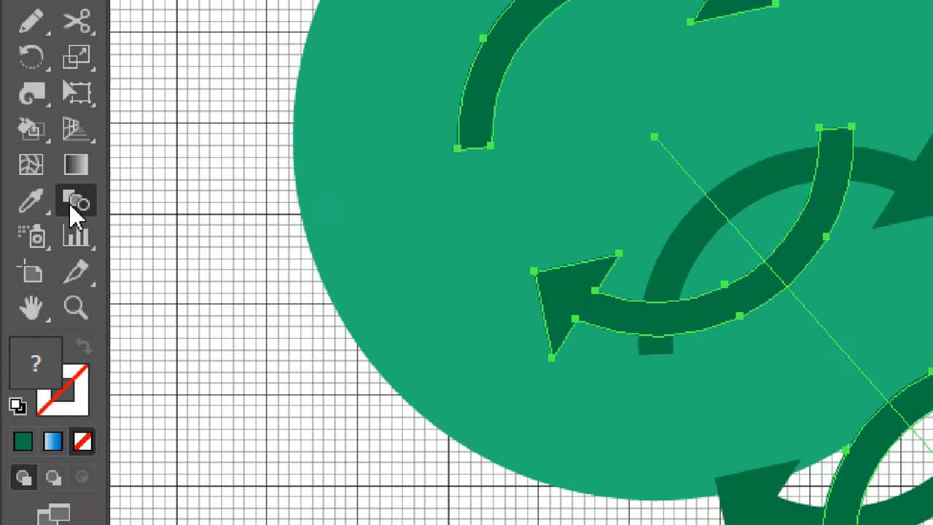
double_click(116, 213)
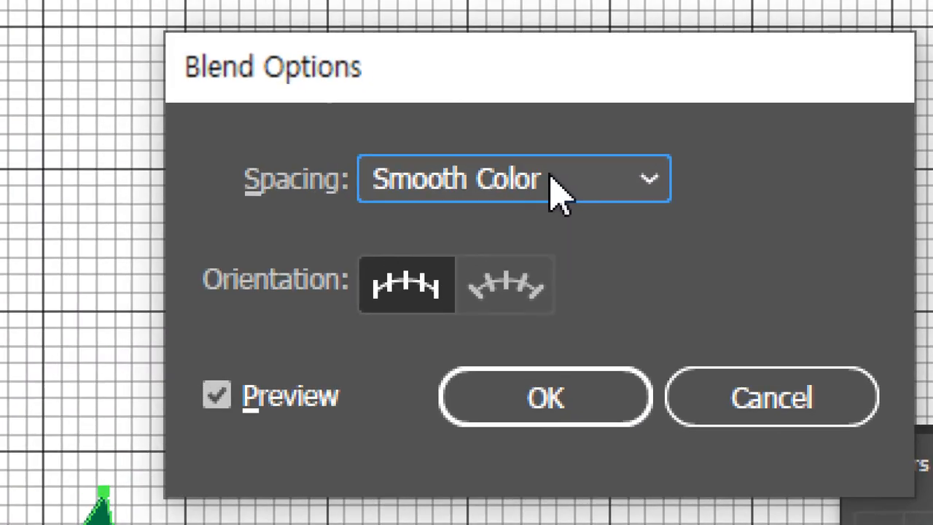
left_click(549, 178)
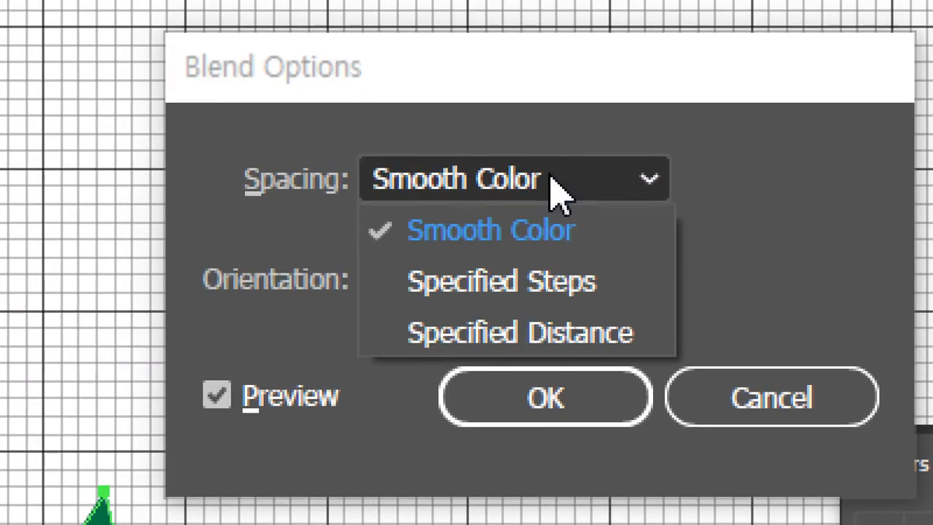
left_click(572, 292)
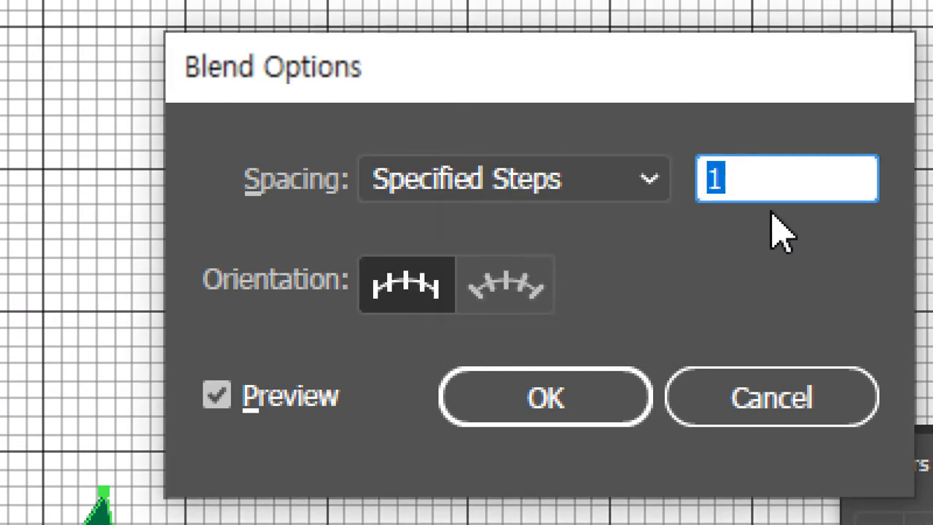
type("250")
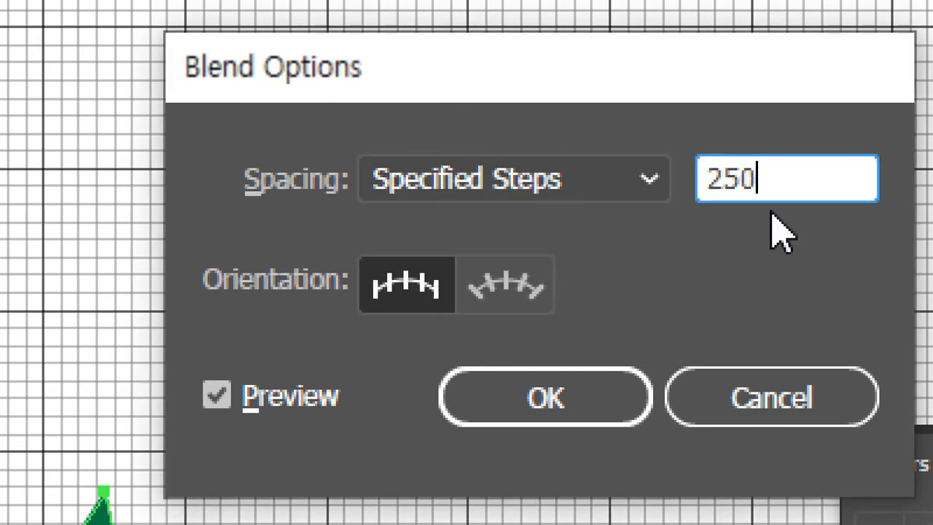
key("Return")
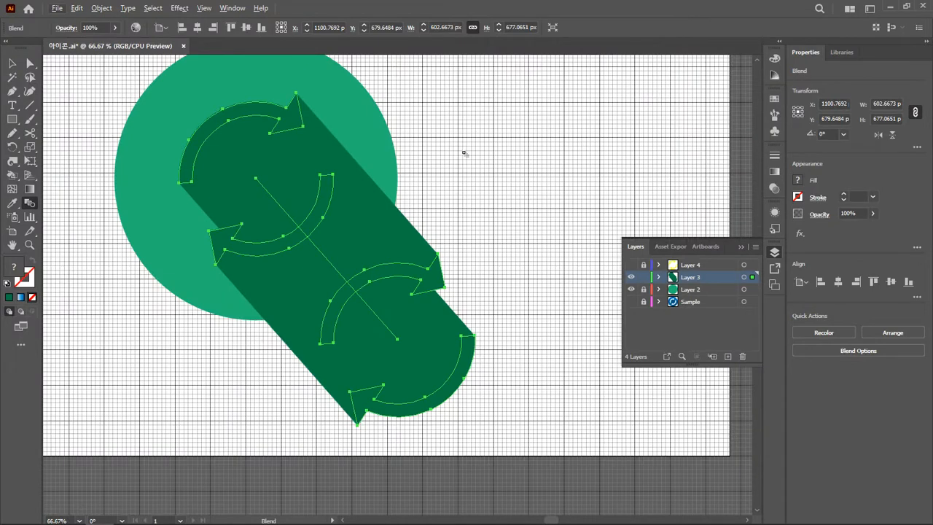
key("v")
left_click(521, 145)
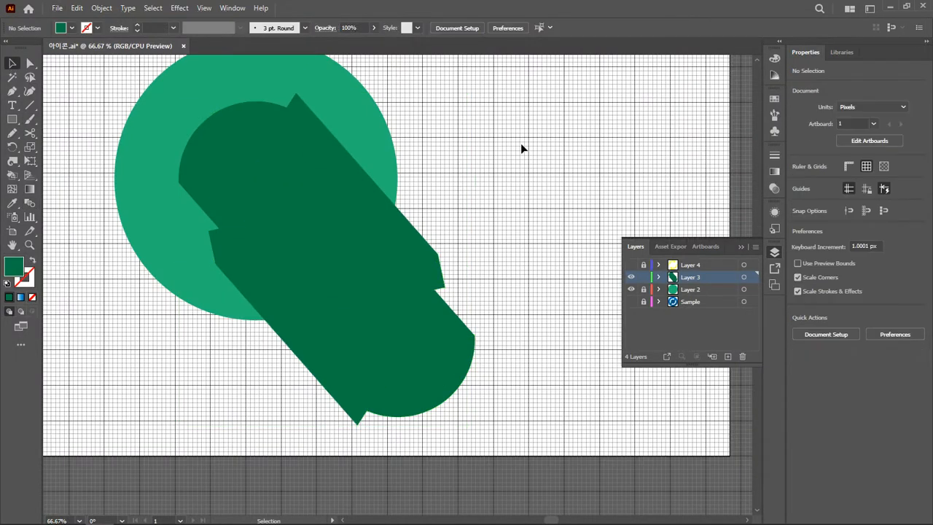
Step: Show Layer 4 and rename Layer 3, which holds the shadow blend, as LS1
left_click(632, 265)
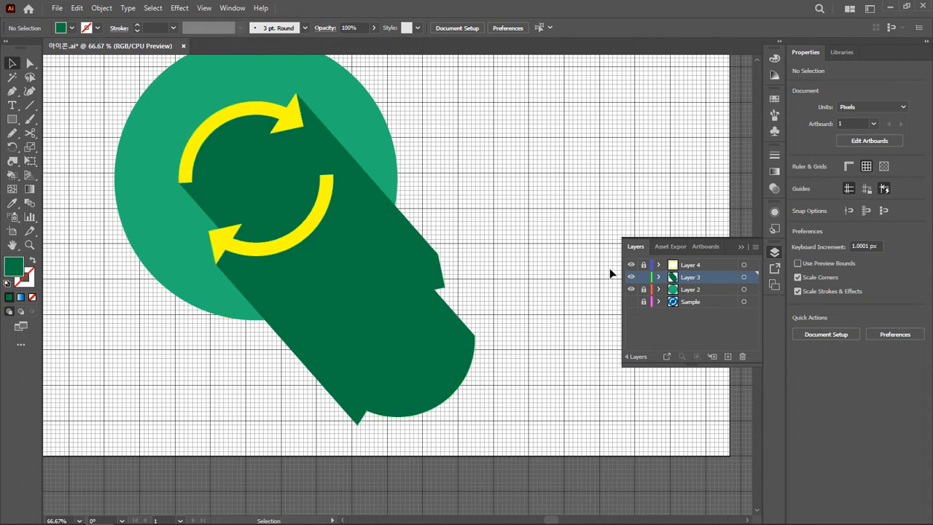
left_click(389, 276)
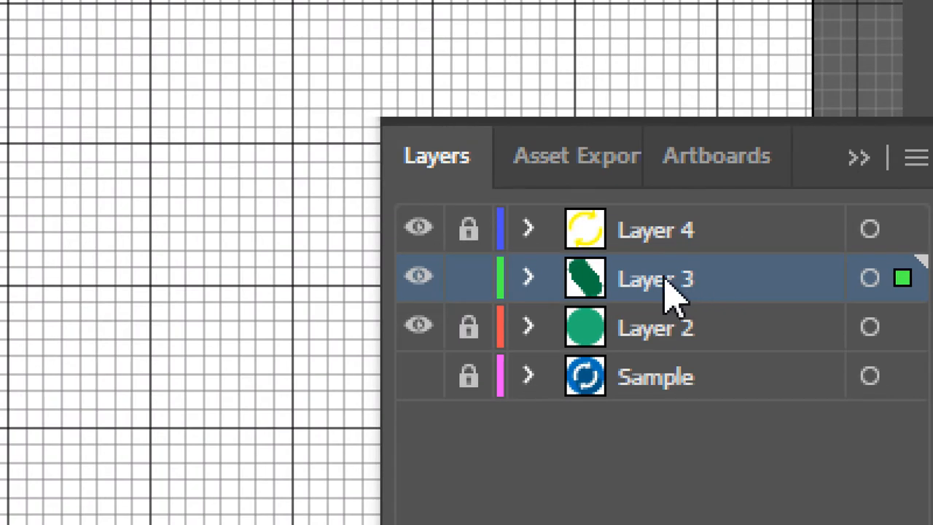
double_click(665, 281)
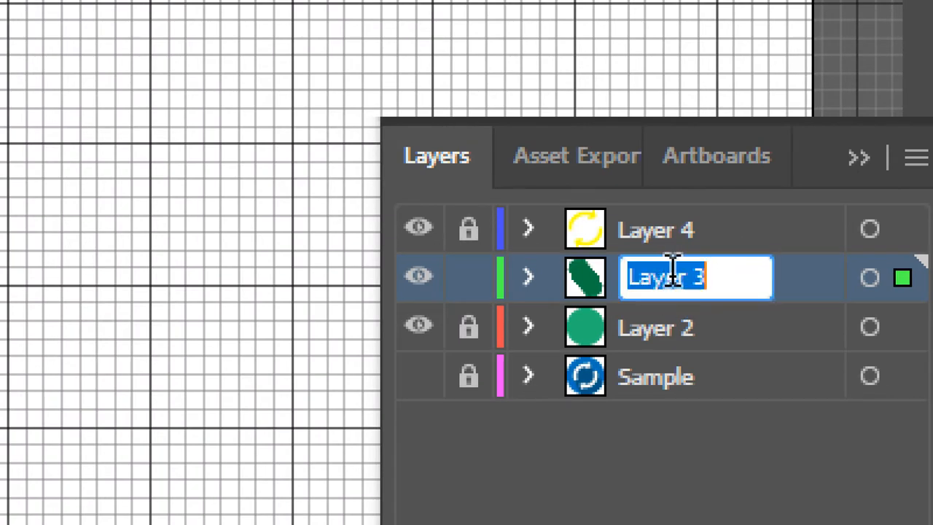
type("4S1")
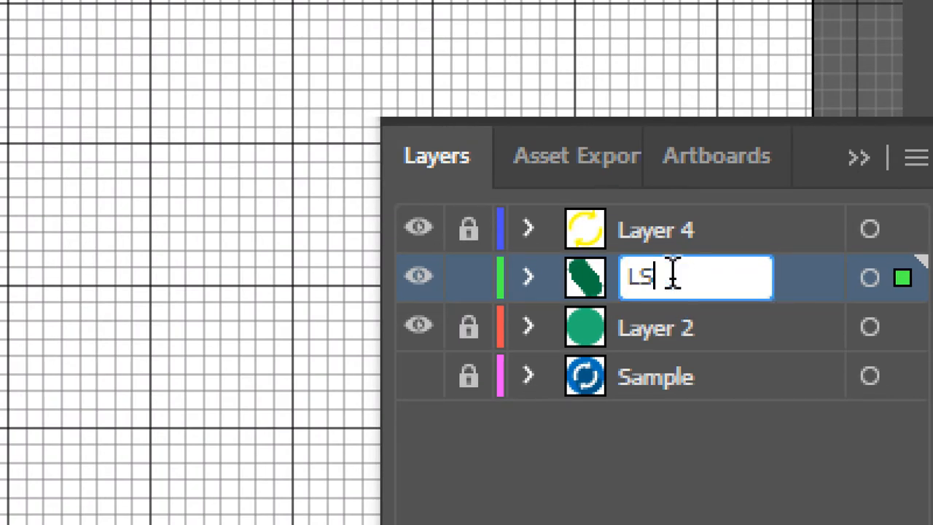
key("Return")
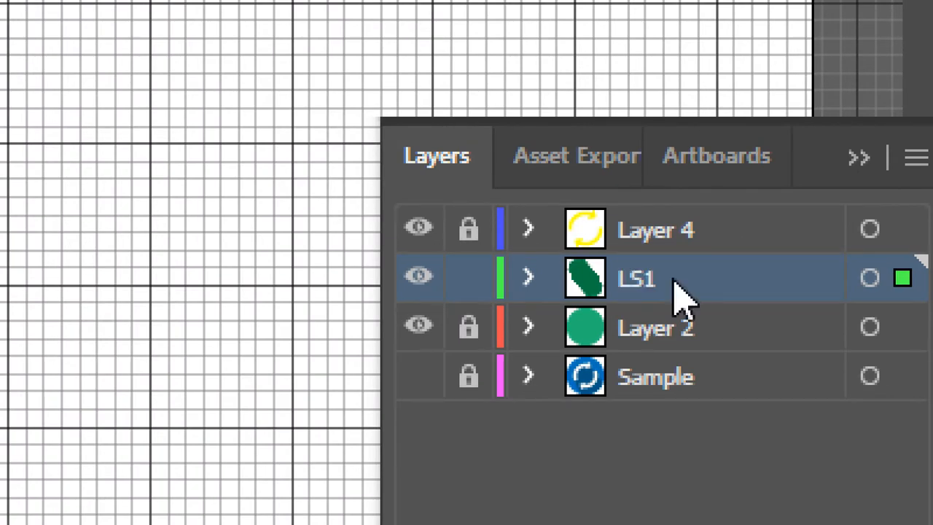
Step: Duplicate layer LS1 under the name LS2, and hide and lock the duplicate
left_click(916, 158)
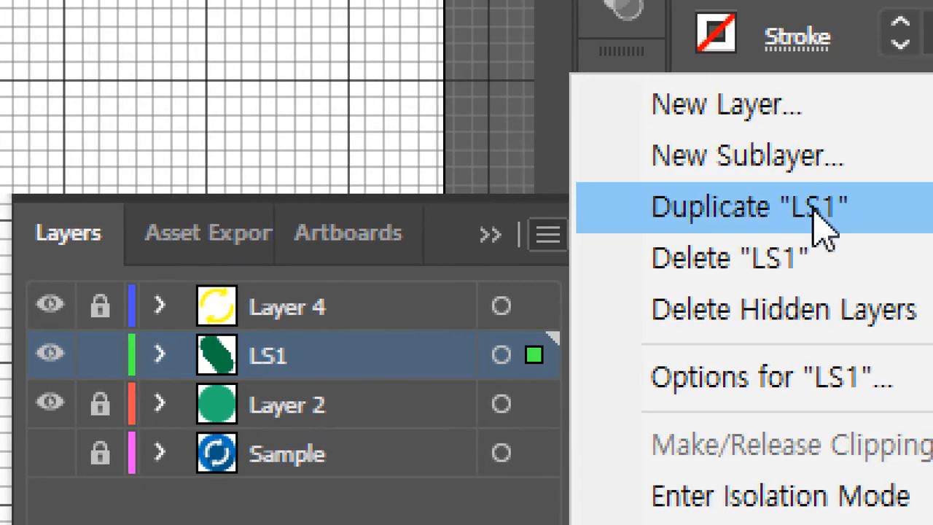
left_click(851, 149)
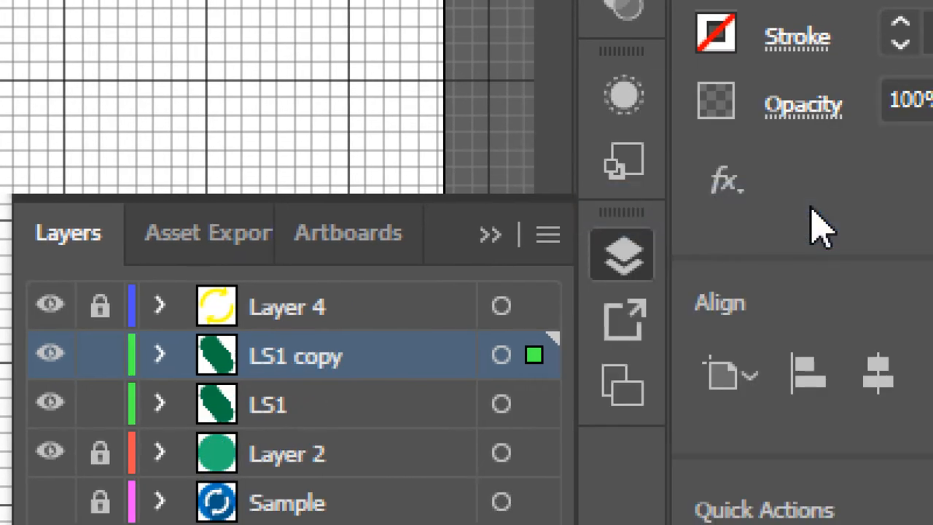
double_click(274, 354)
left_click_drag(283, 354, 423, 387)
type("2")
left_click(339, 404)
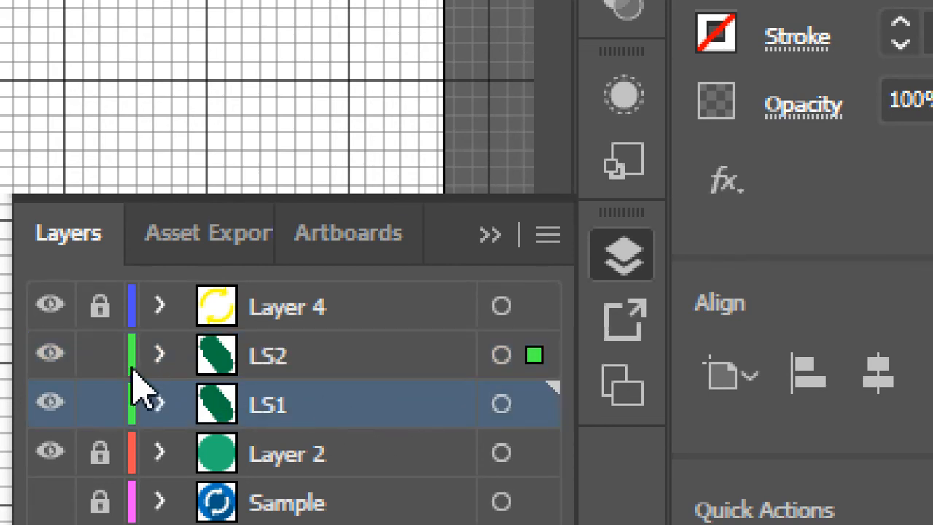
left_click(73, 353)
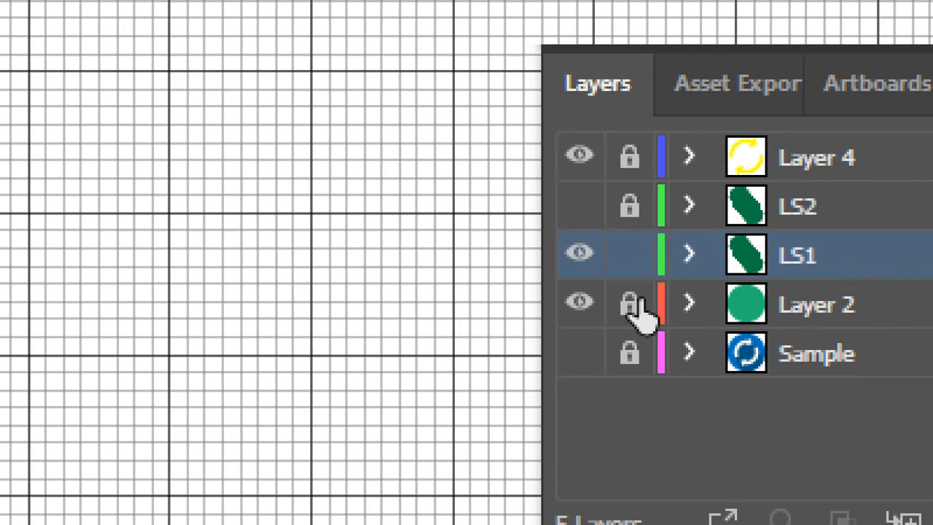
Step: Copy the green circle from Layer 2, relock that layer and make LS1 the active layer
left_click(644, 302)
left_click(780, 308)
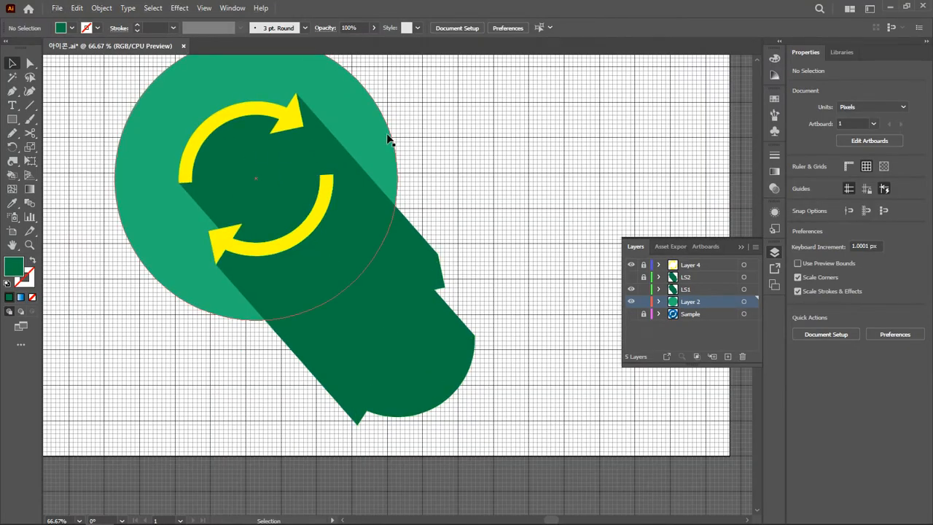
left_click(389, 138)
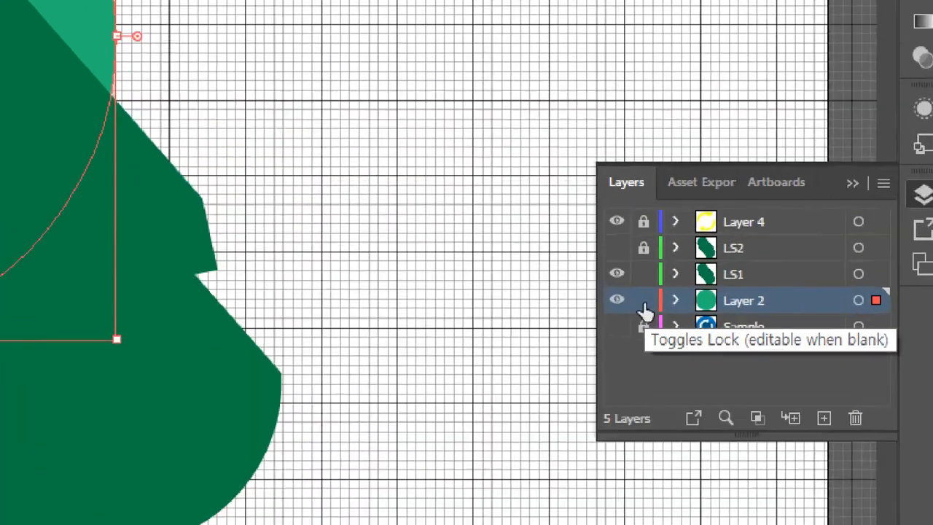
left_click(644, 305)
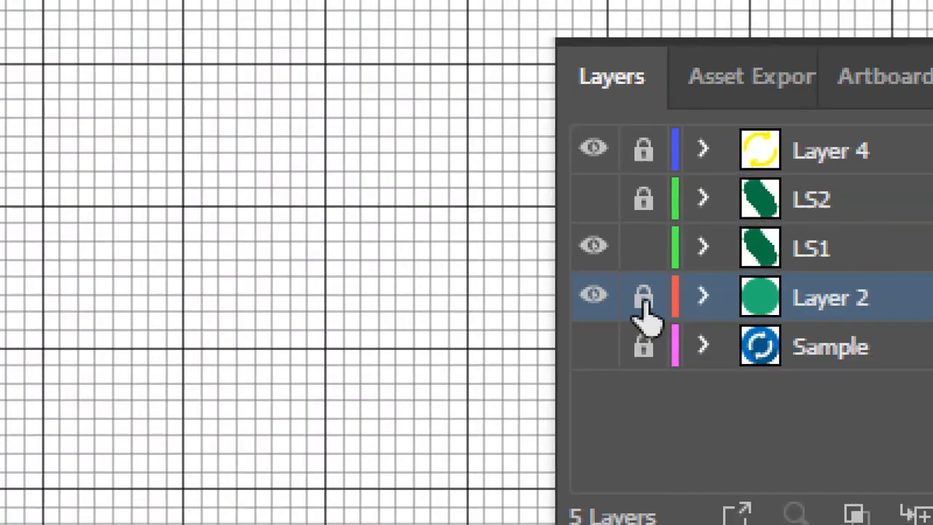
left_click(809, 264)
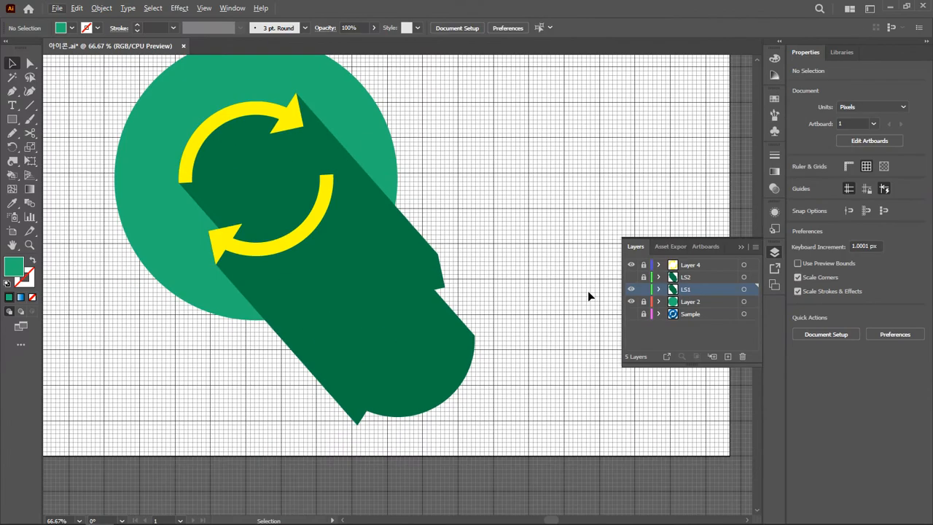
Step: Hide Layer 4 and paste the circle in place in front of the shadow blend on LS1
left_click(632, 266)
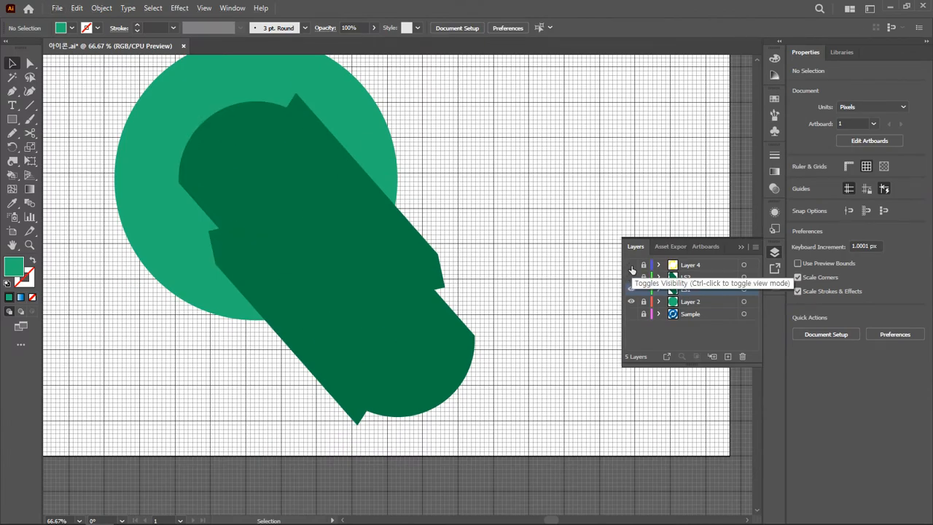
left_click(631, 277)
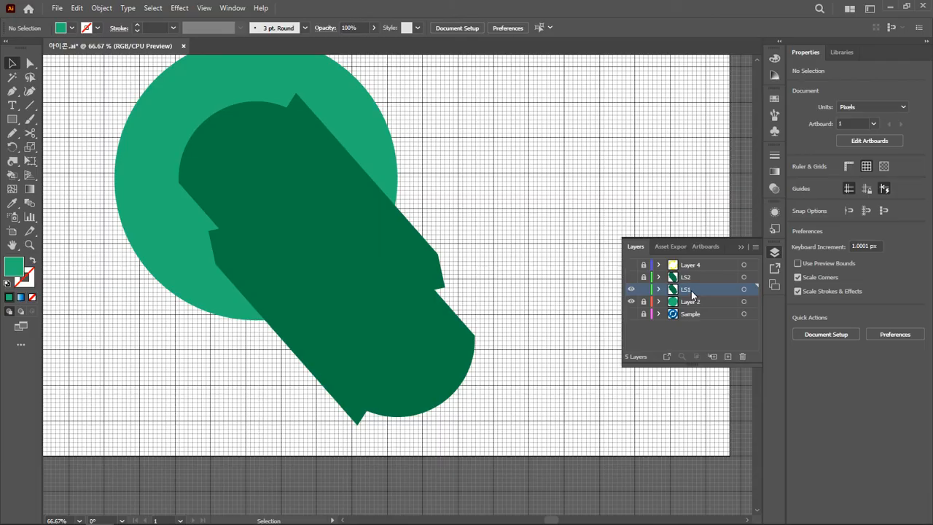
key("ctrl+f")
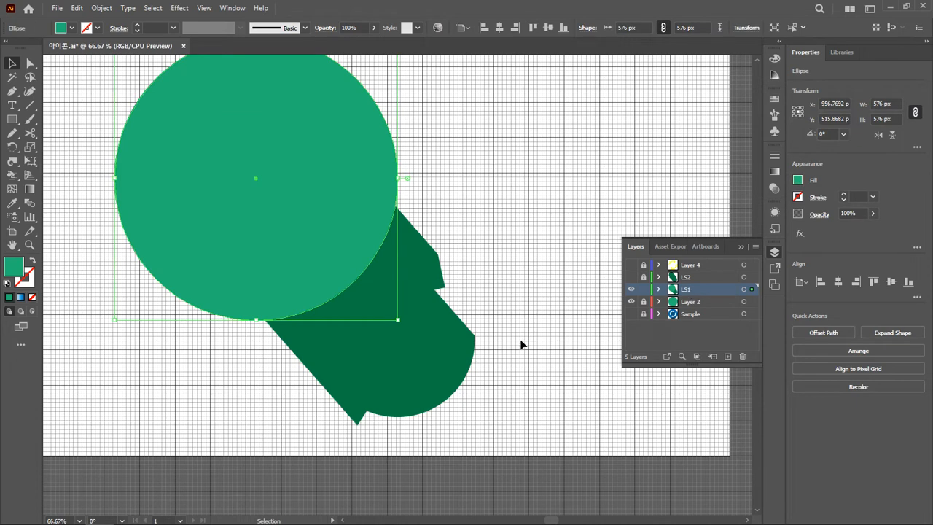
Step: Select the pasted circle and the shadow blend on LS1 and make a clipping mask from them
left_click_drag(521, 342, 267, 194)
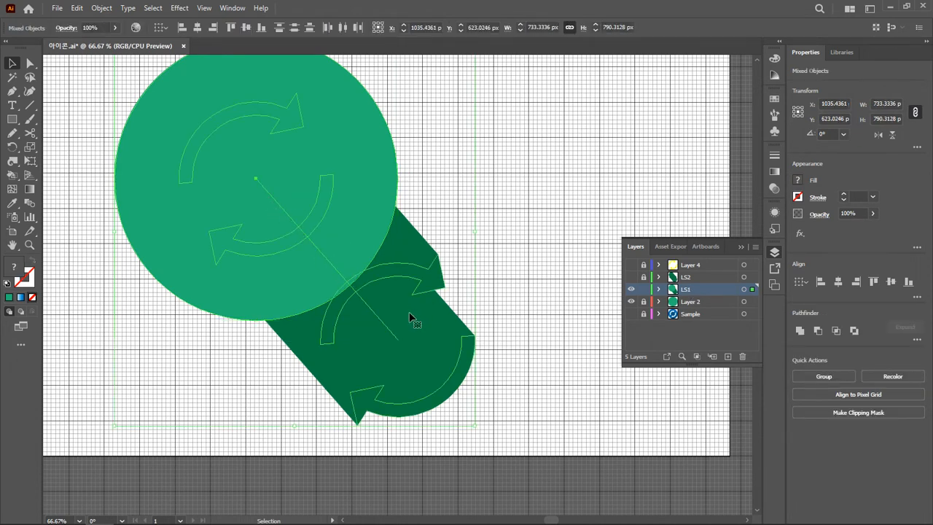
left_click(445, 268)
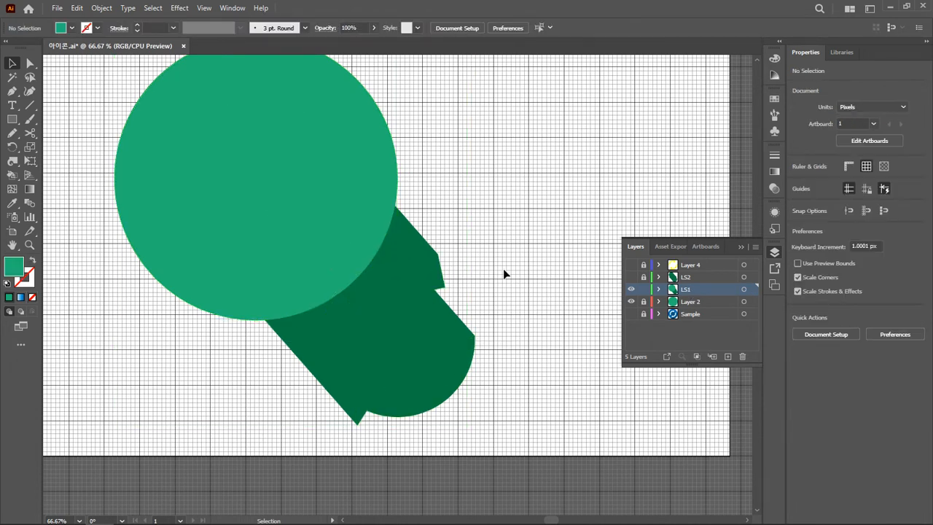
key("ctrl+a")
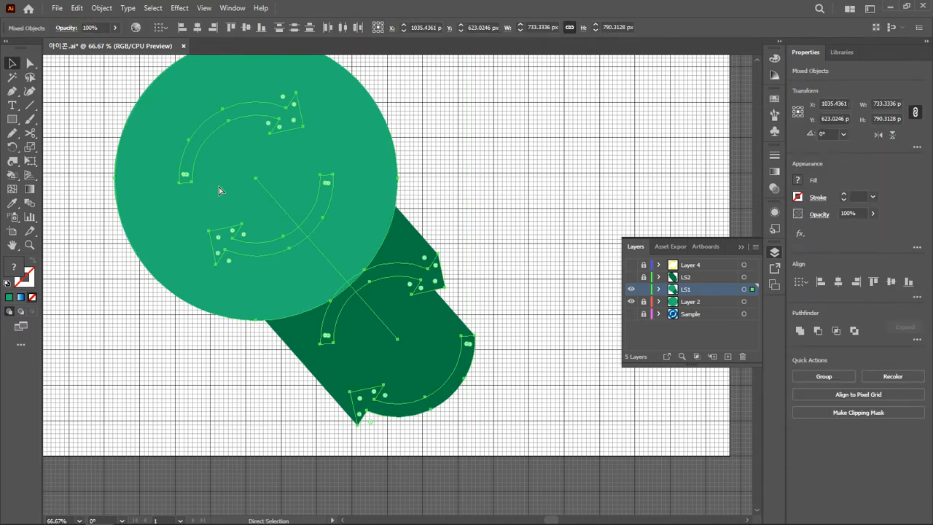
key("ctrl+7")
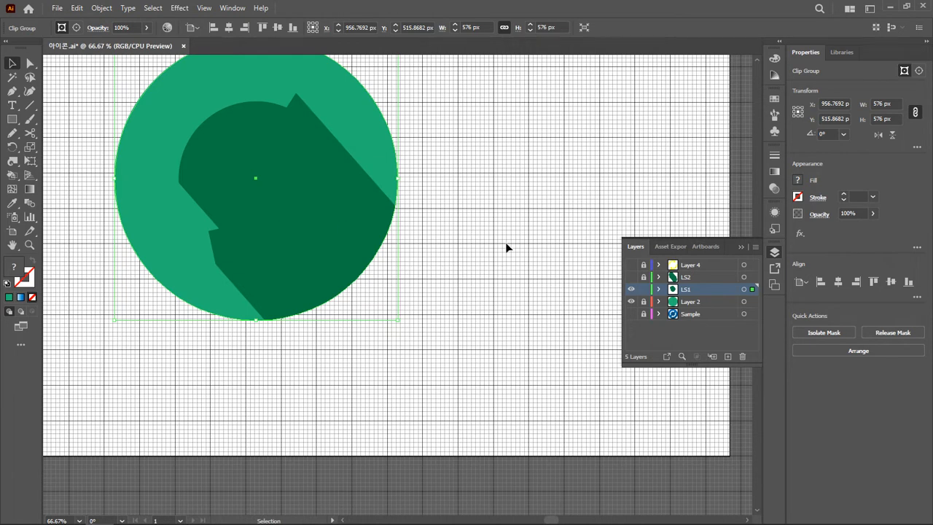
left_click(502, 202)
Step: Show and unlock Layer 4, fill its yellow arrows with white, and lock the layer again
scroll(460, 189, "up", 2)
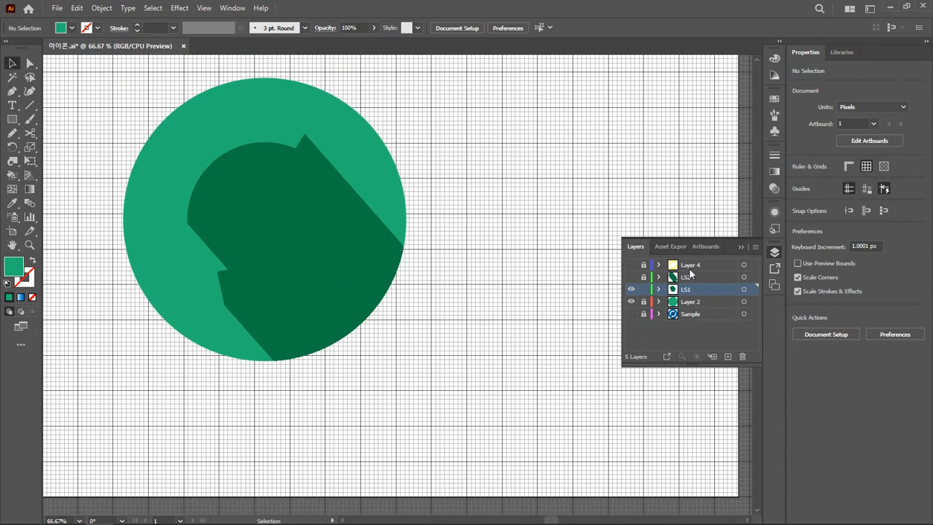
left_click(631, 265)
left_click(643, 264)
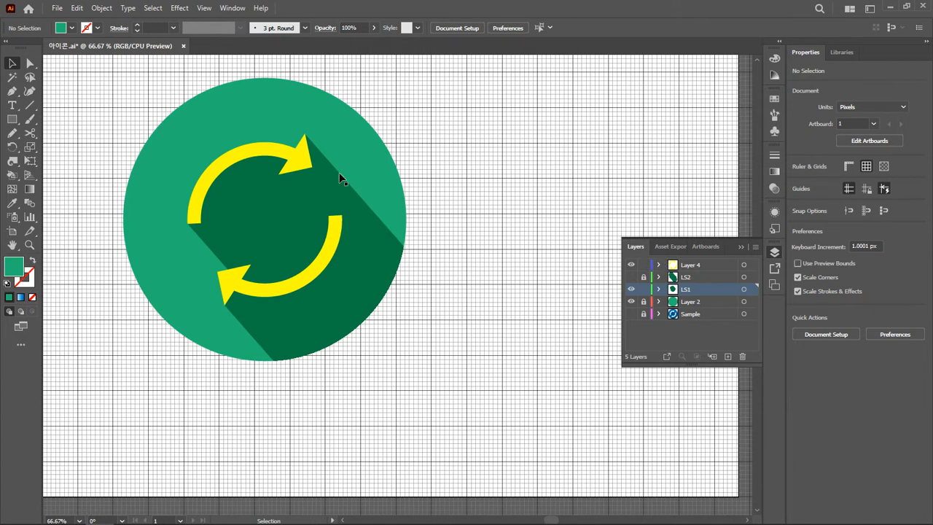
left_click(307, 161)
left_click(71, 28)
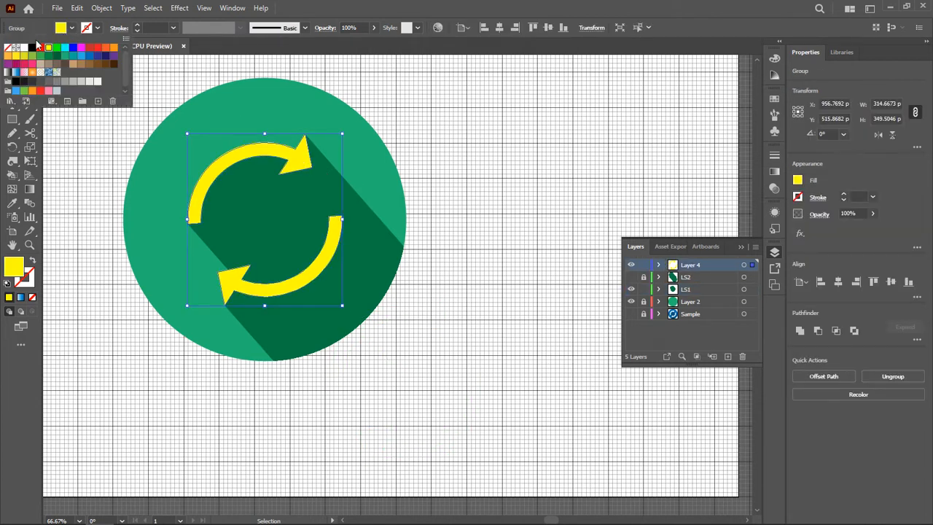
left_click(18, 47)
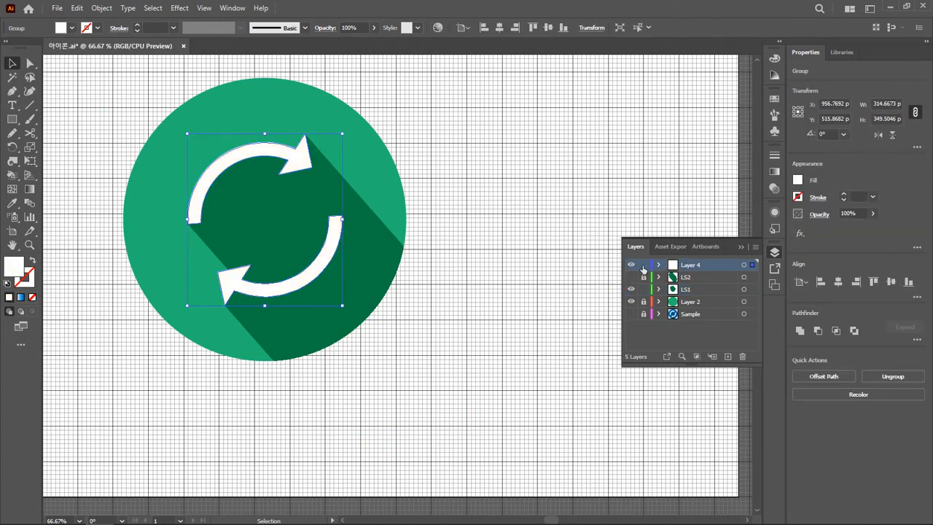
left_click(643, 264)
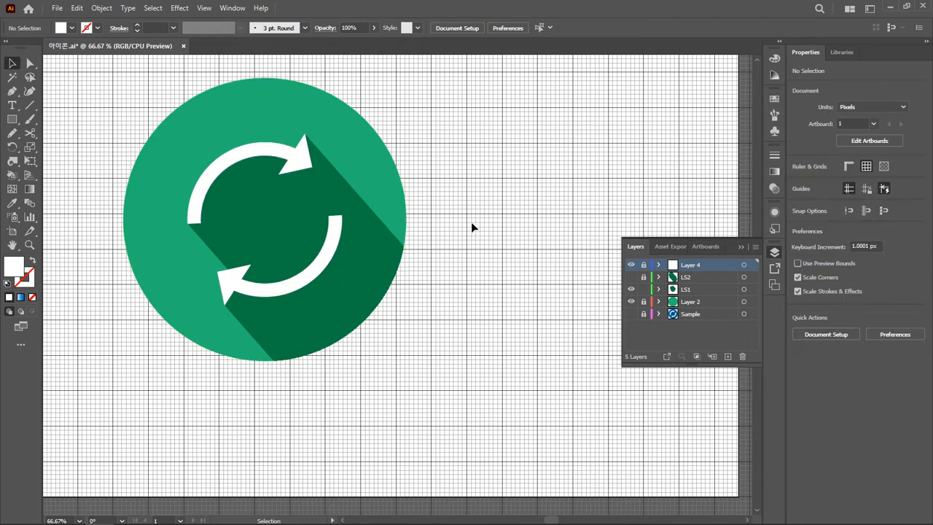
Step: Examine the clipped artwork's paths in outline view and return to the preview view
key("a")
key("ctrl+y")
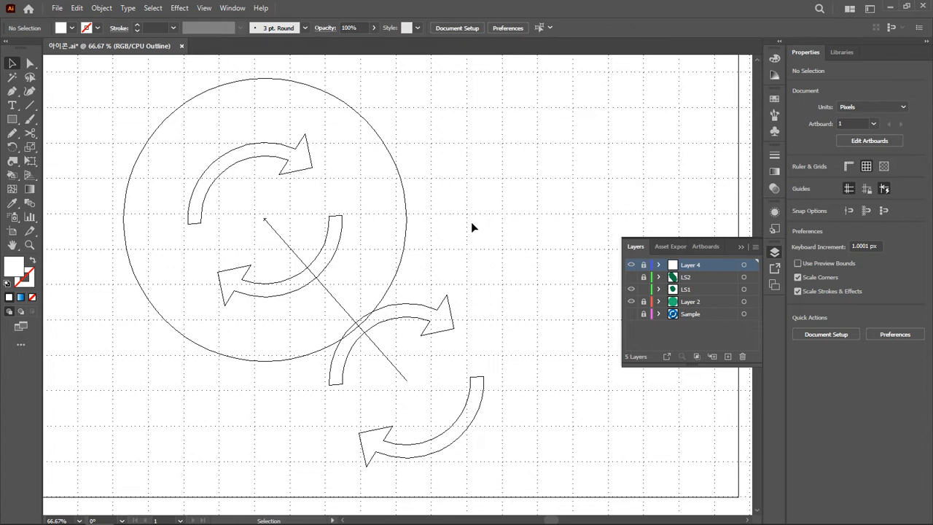
key("ctrl+y")
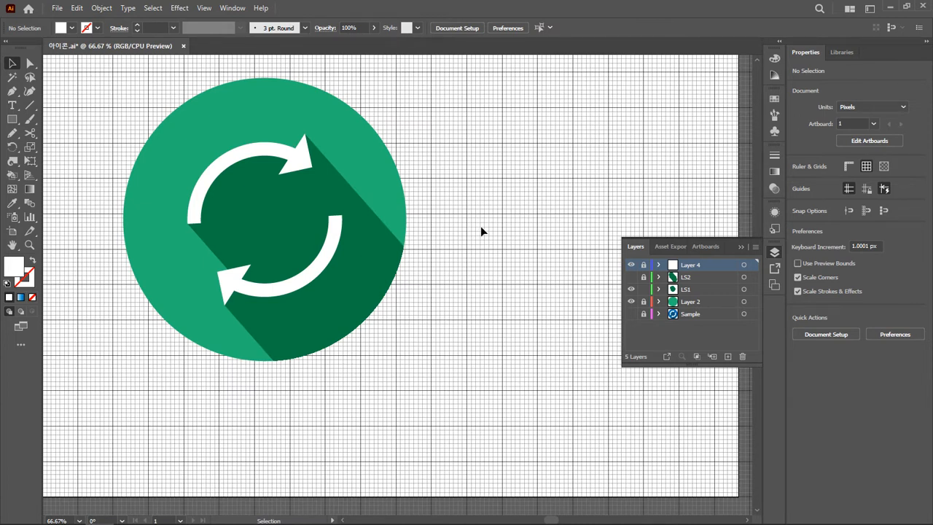
Step: Lock and hide layer LS1, and show and unlock LS2 as the active layer
left_click(643, 290)
left_click(632, 289)
left_click(631, 277)
left_click(701, 280)
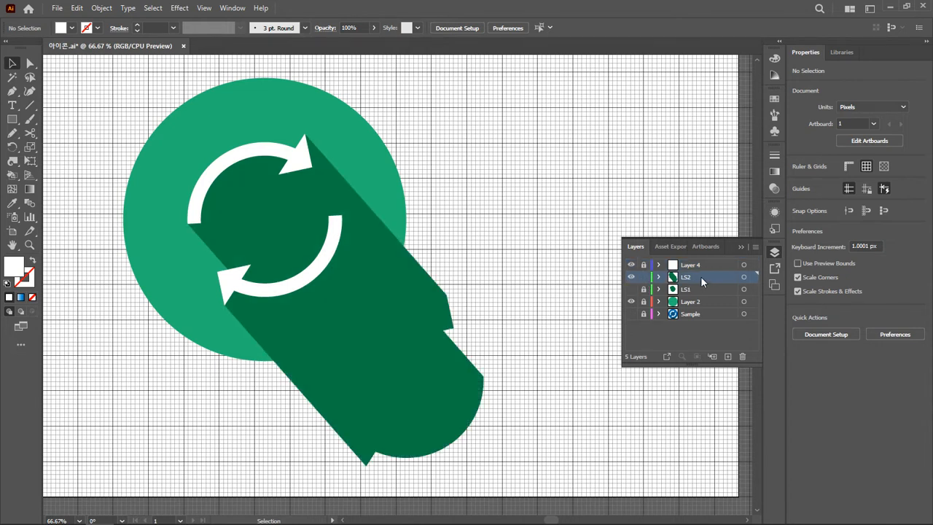
Step: Expand the long-shadow blend on LS2 into individual filled shapes
left_click(417, 277)
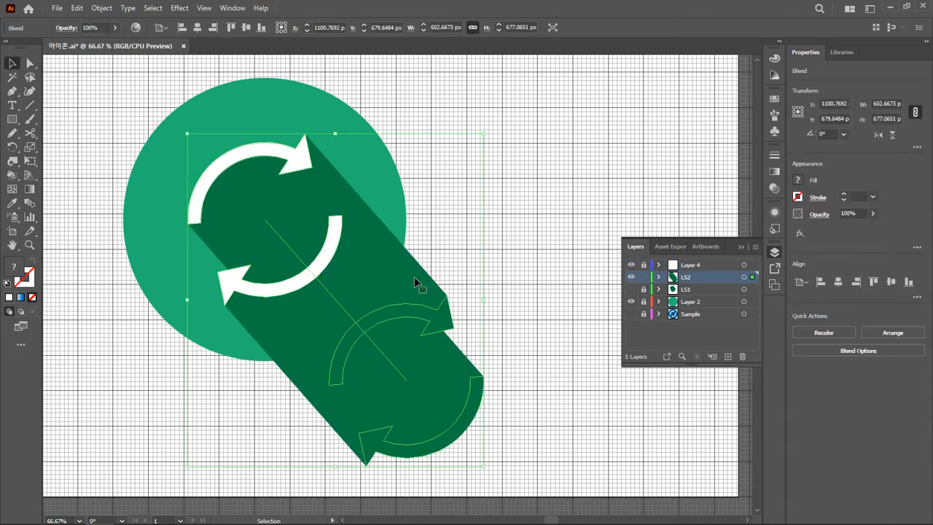
left_click_drag(417, 275, 606, 192)
key("ctrl+z")
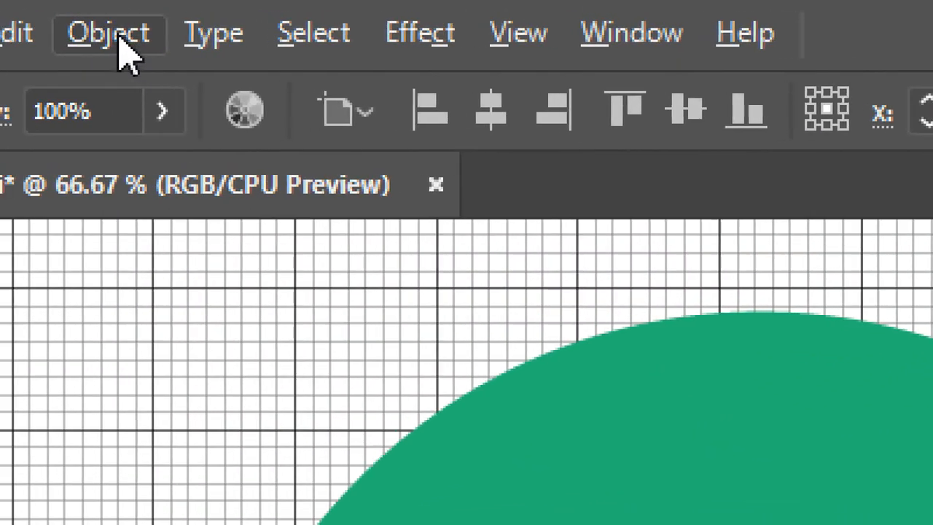
left_click(73, 30)
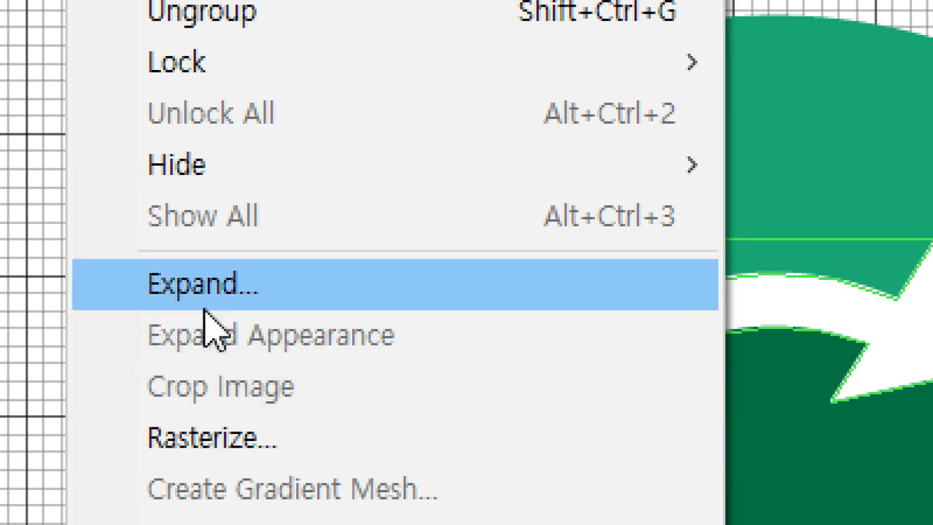
left_click(265, 298)
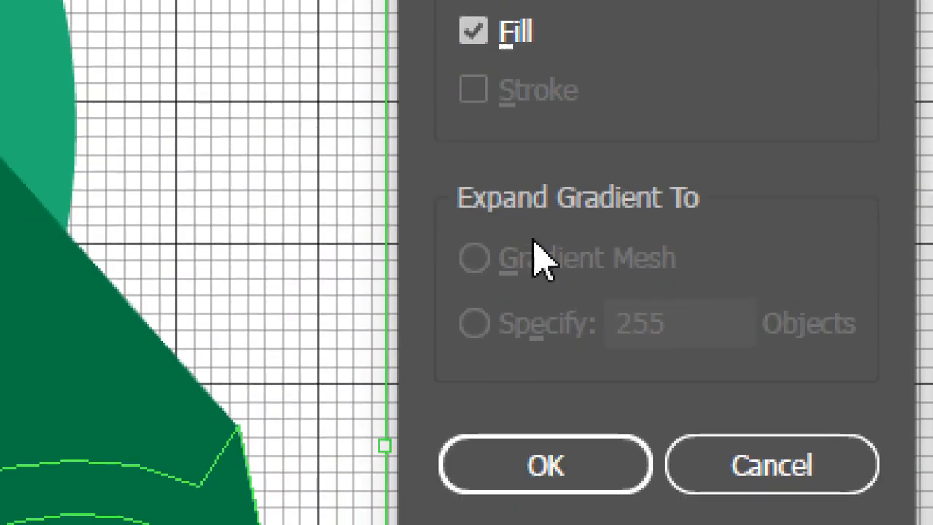
left_click(538, 458)
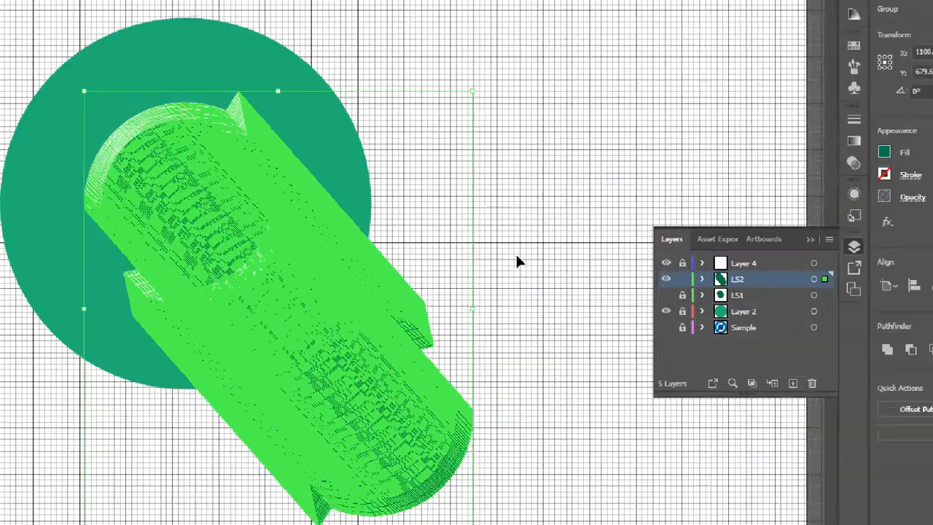
Step: Examine the expanded shadow's paths in outline view and return to the preview view
left_click(529, 207)
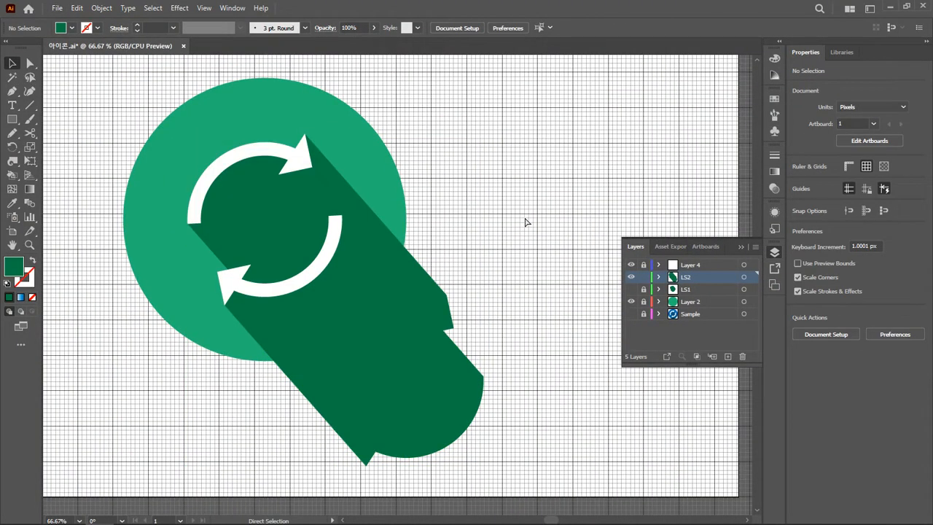
key("ctrl+y")
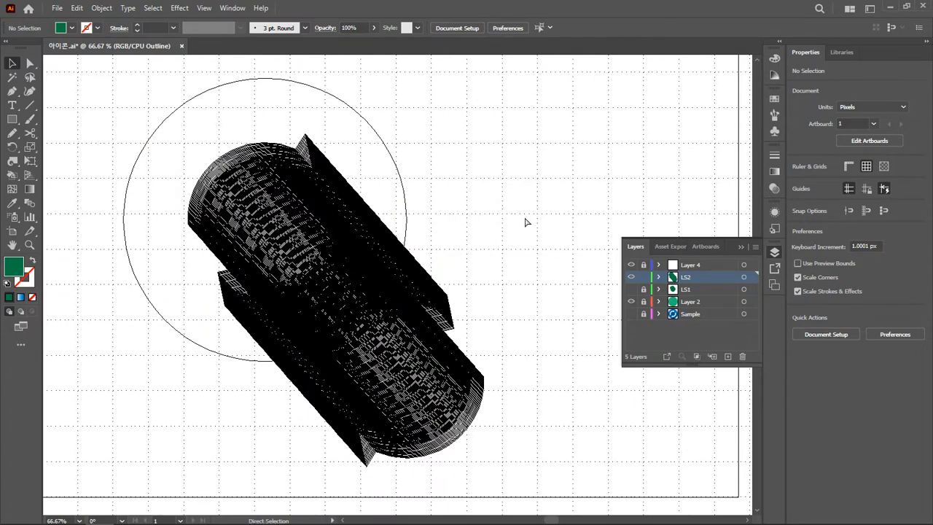
key("ctrl+y")
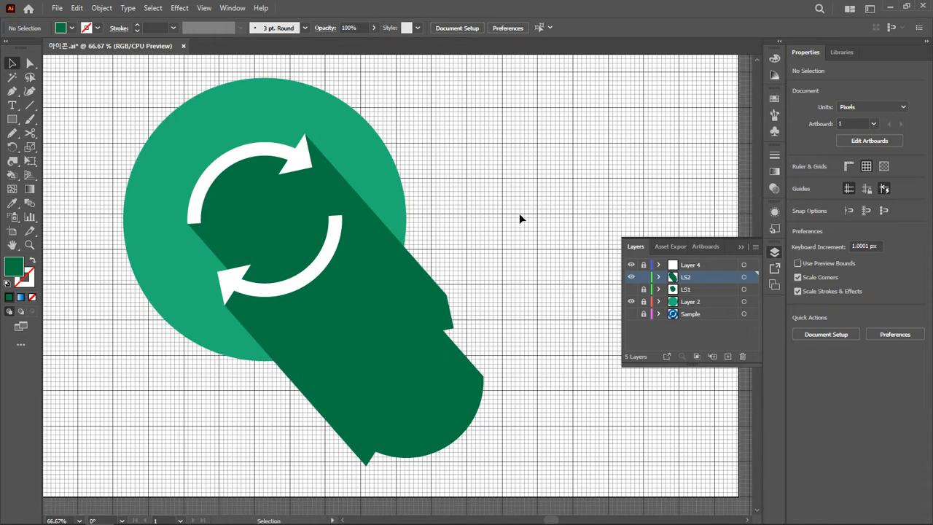
Step: Combine the expanded shadow shapes on LS2 into one path with the Pathfinder Merge operation
left_click(398, 281)
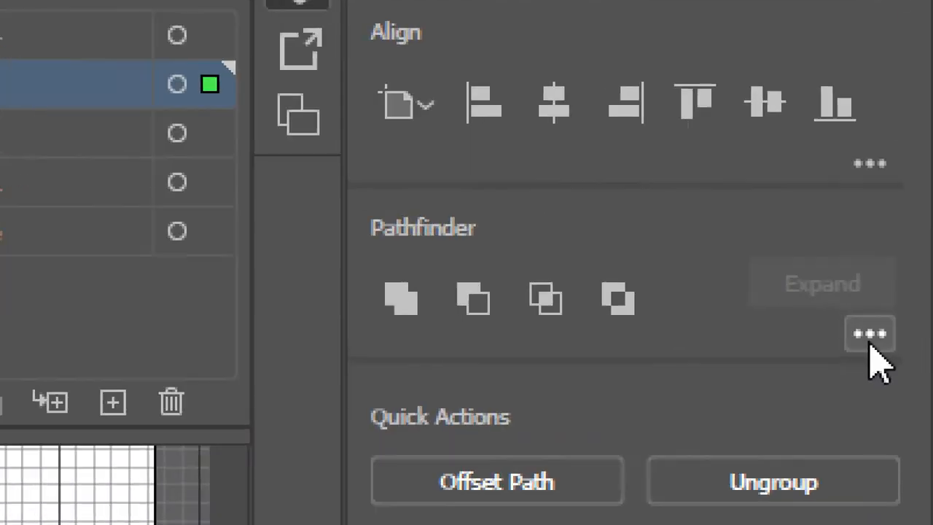
left_click(917, 340)
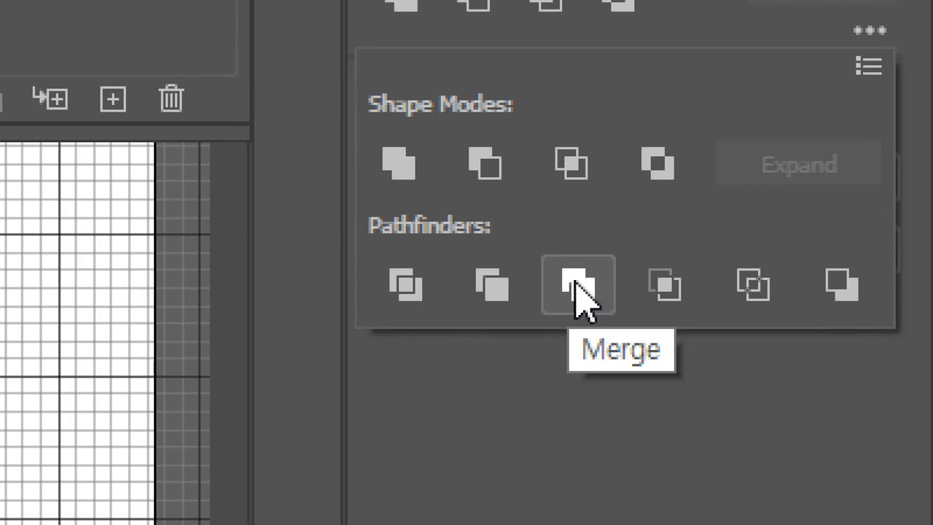
left_click(583, 291)
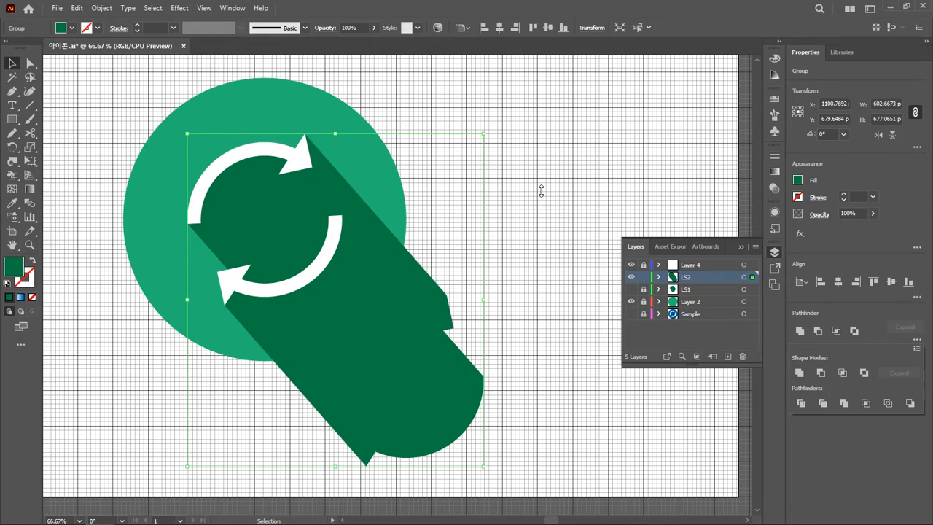
left_click(546, 163)
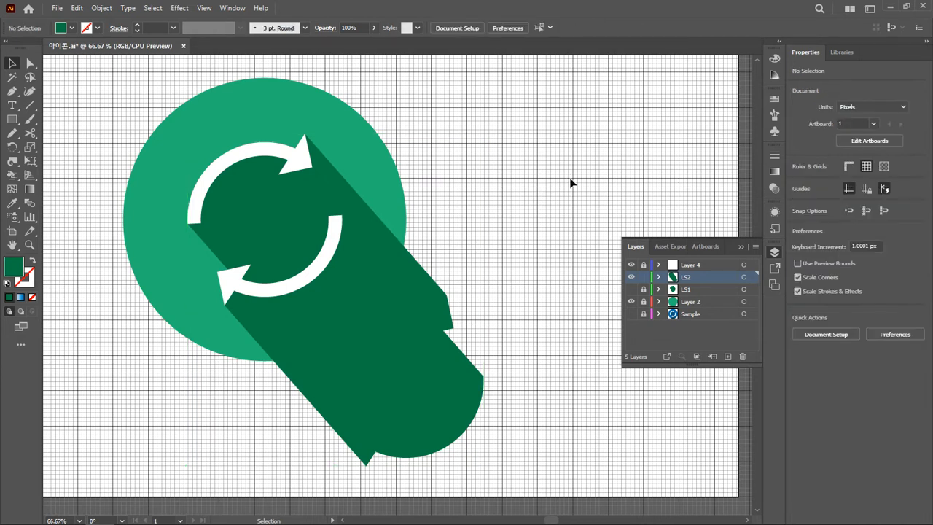
Step: Examine the merged shadow's long diagonal edges up close in outline view, and return to the preview view
key("ctrl+y")
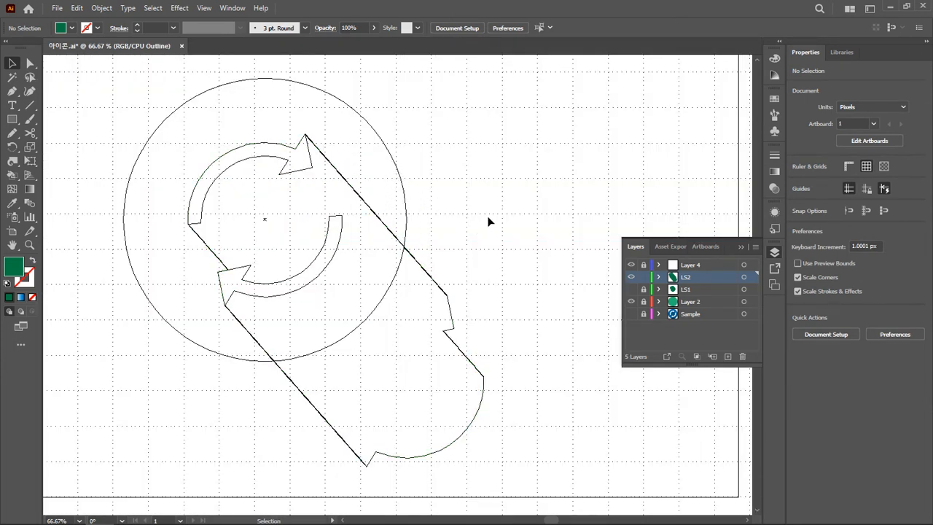
left_click_drag(479, 288, 397, 271)
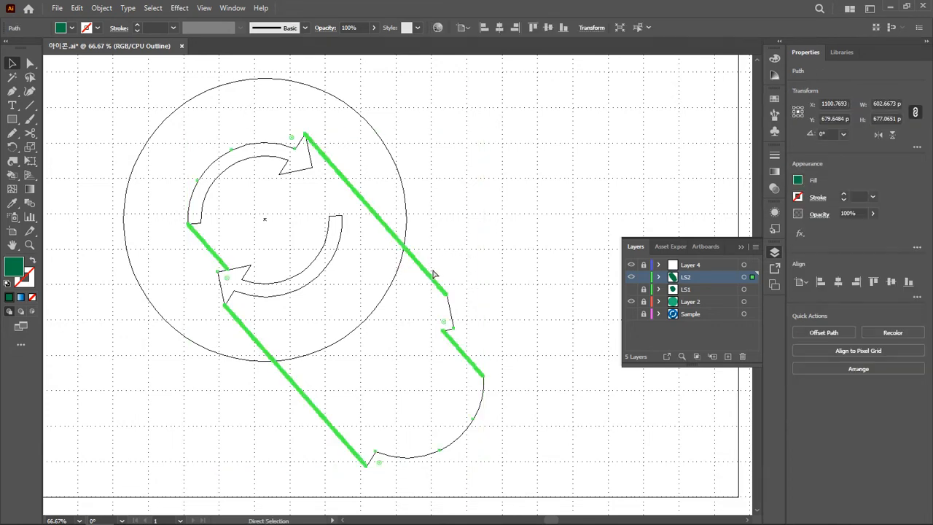
key("ctrl+equal")
key("ctrl+equal")
key("ctrl+equal")
key("ctrl+equal")
left_click_drag(280, 253, 498, 81)
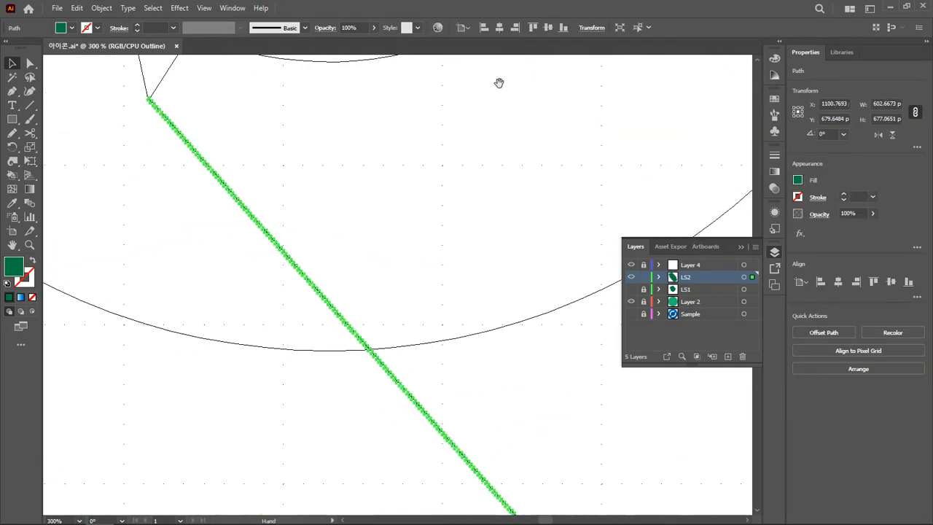
left_click(328, 395)
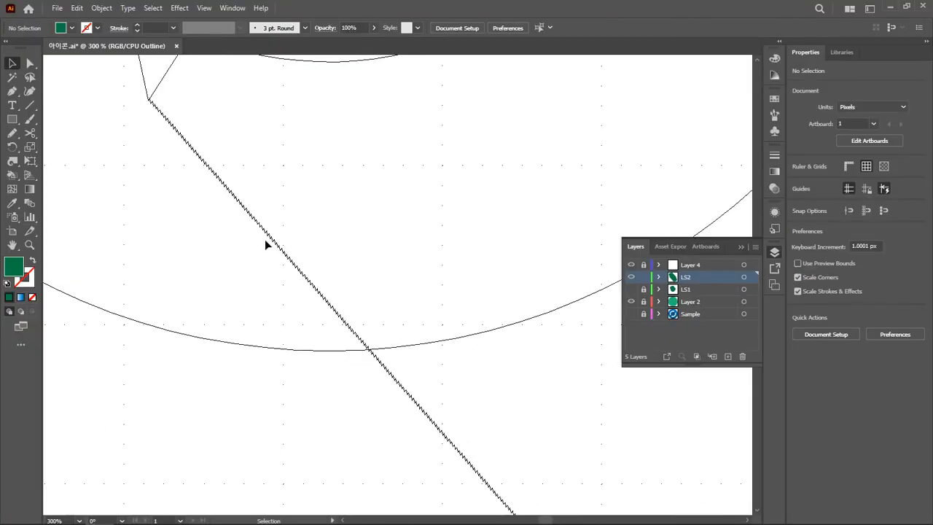
key("ctrl+minus")
key("ctrl+minus")
key("ctrl+minus")
key("ctrl+minus")
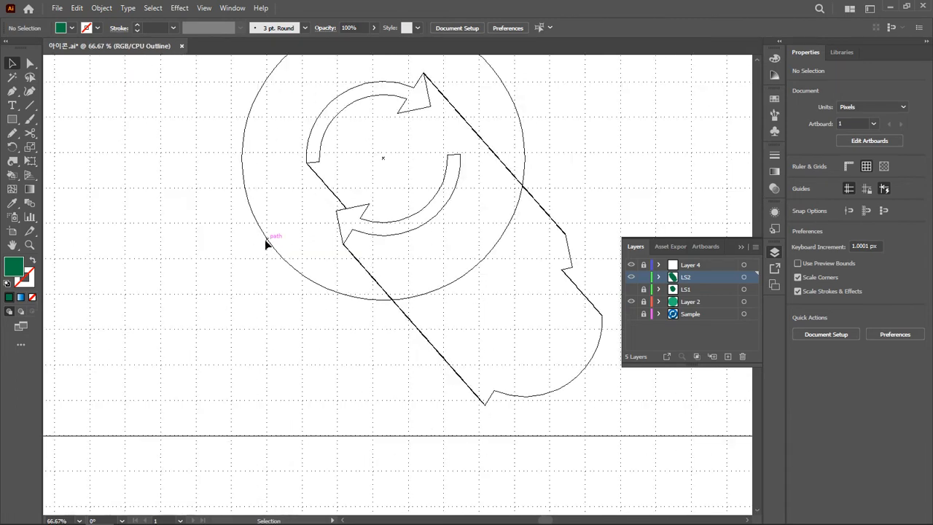
left_click_drag(308, 279, 247, 374)
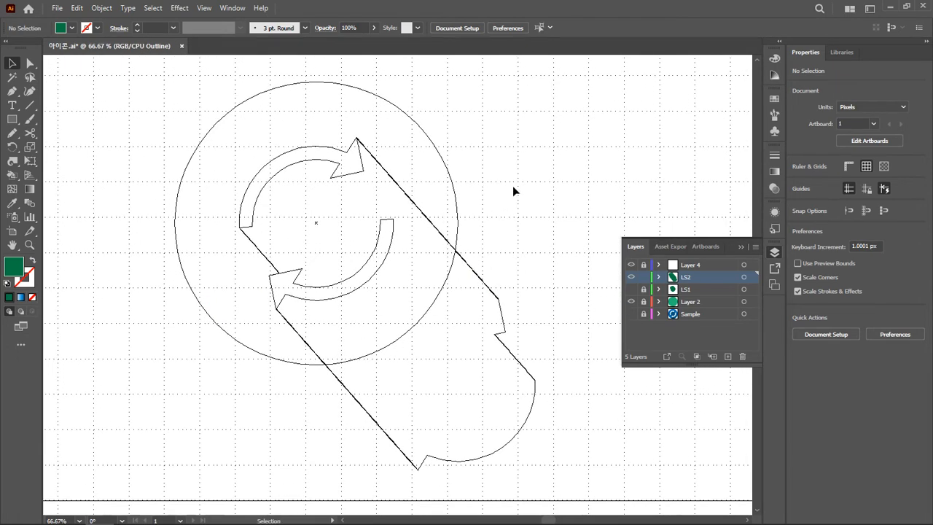
key("ctrl+y")
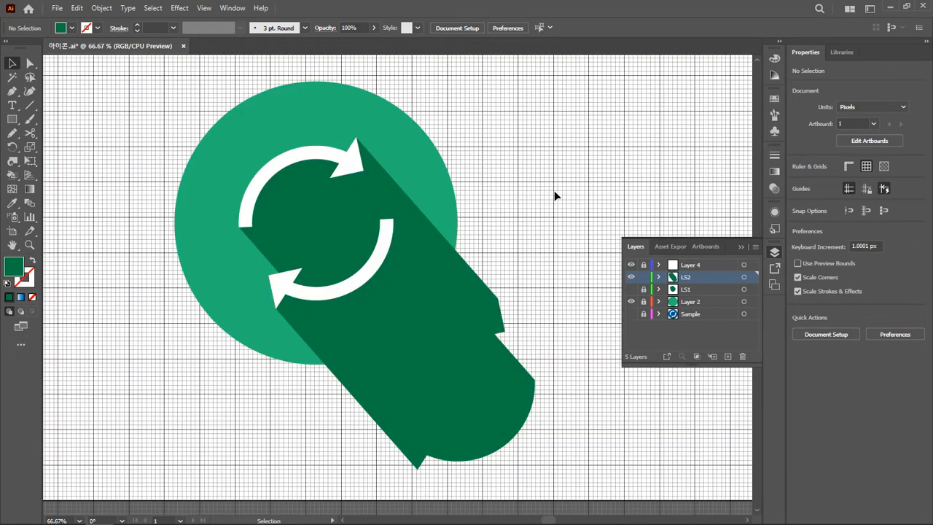
left_click(428, 285)
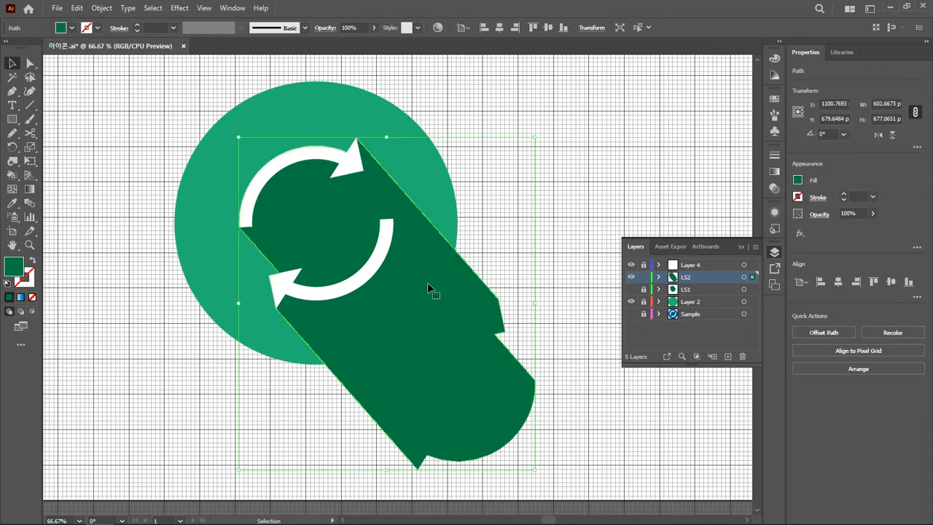
left_click_drag(428, 285, 571, 166)
key("ctrl+z")
left_click(223, 377)
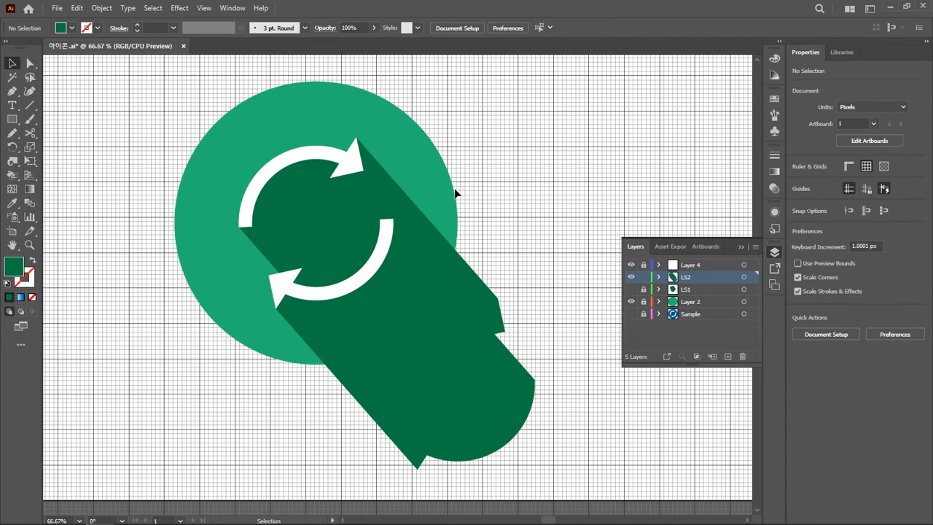
Step: Hide Layer 4 and paste the copied circle in front, in its original position, on layer LS2
left_click(632, 264)
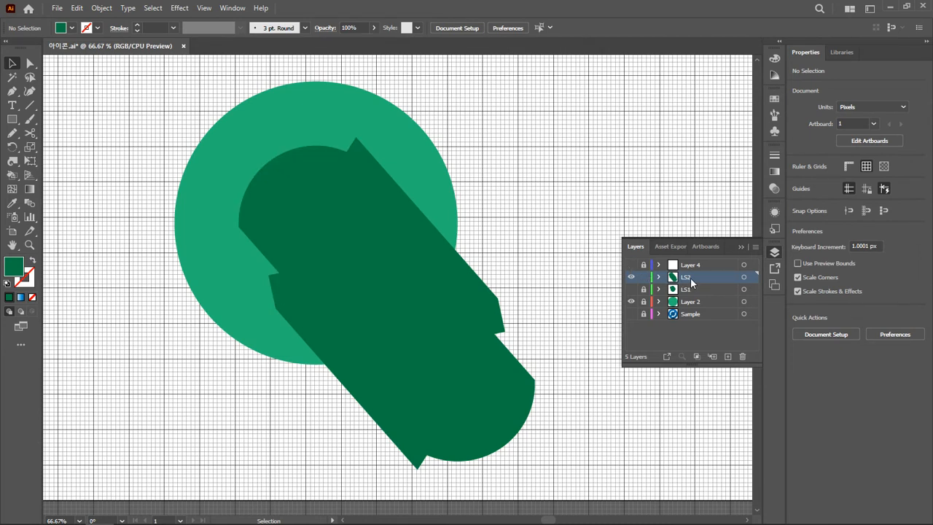
key("ctrl+f")
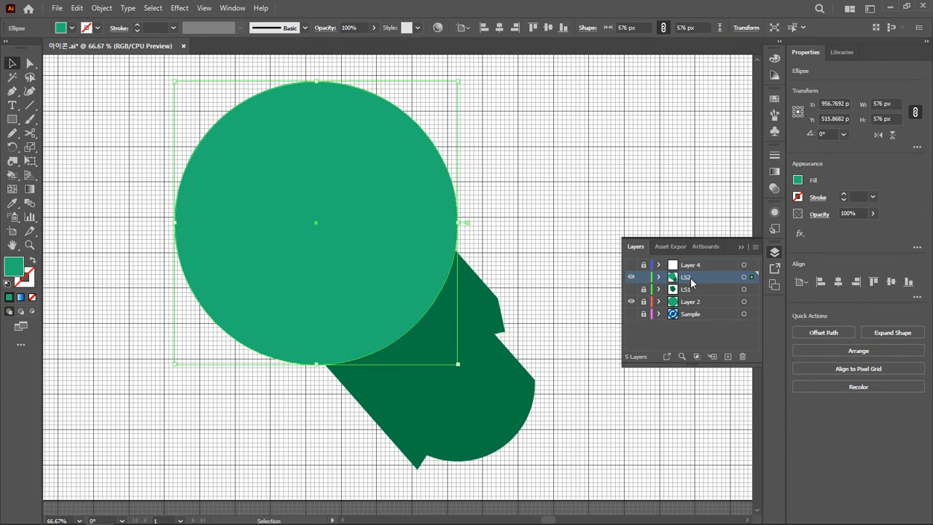
left_click(515, 264)
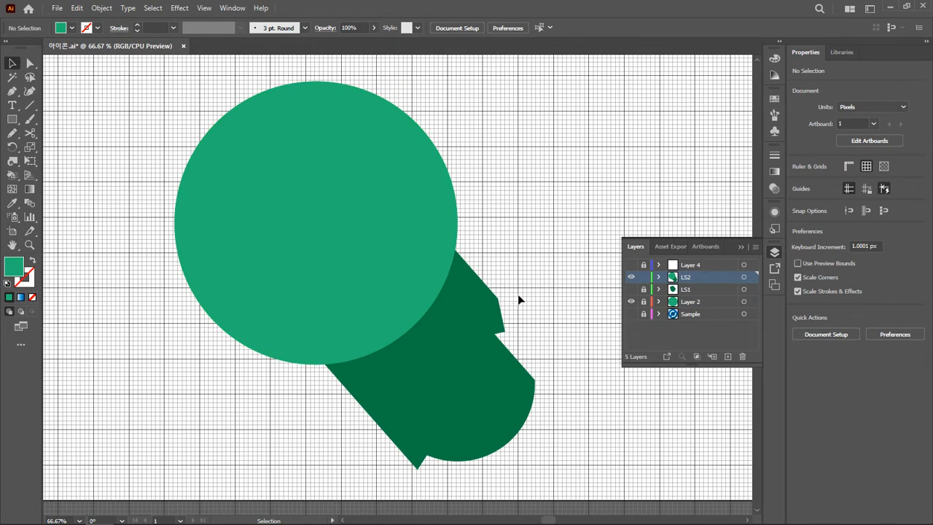
Step: Select the pasted circle and the merged shadow on LS2 and trim the shadow with the Pathfinder Crop operation
left_click(318, 230)
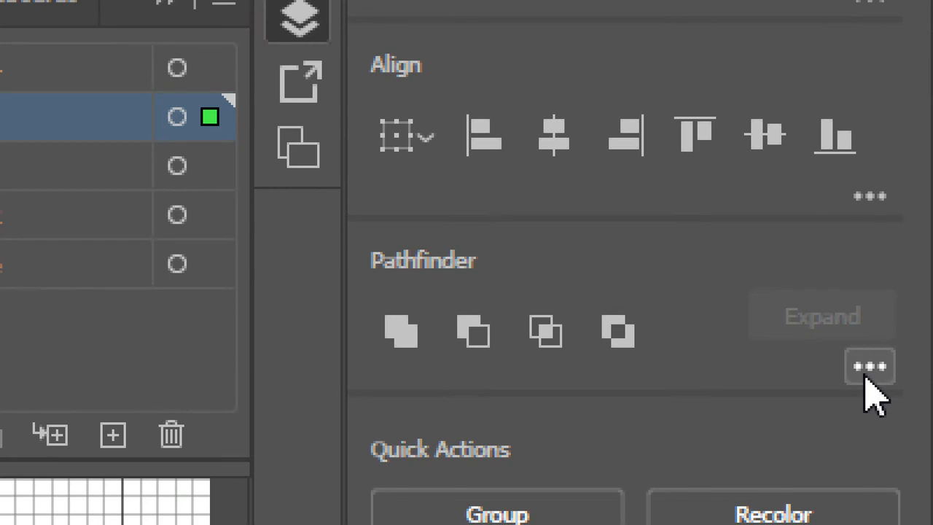
left_click(868, 372)
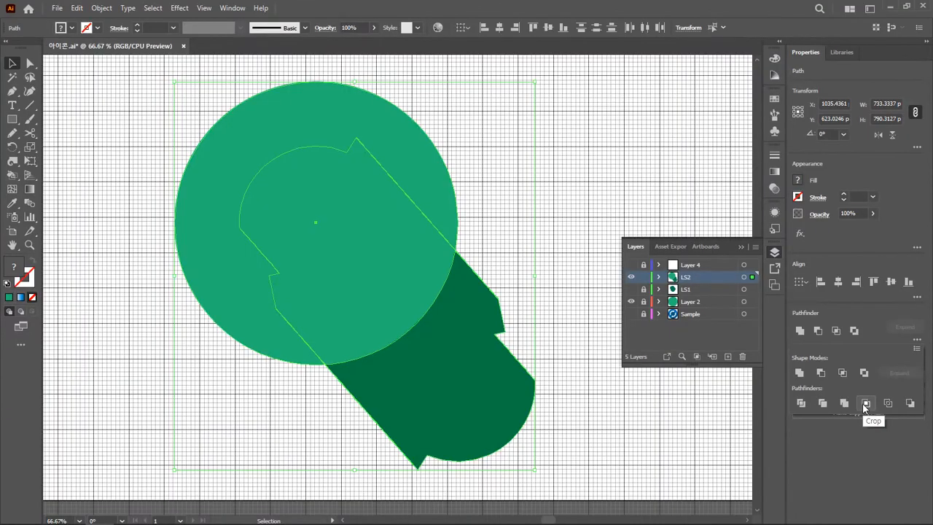
left_click(660, 325)
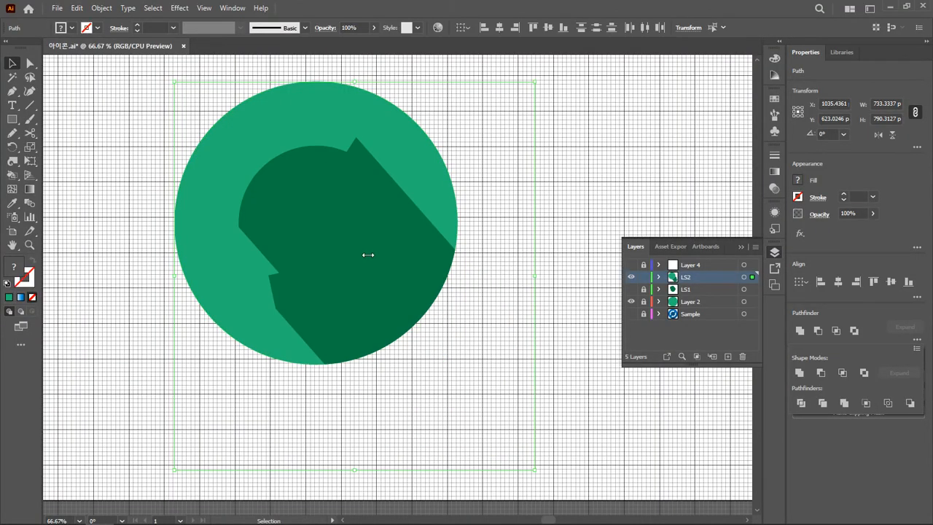
left_click_drag(350, 265, 409, 319)
key("ctrl+z")
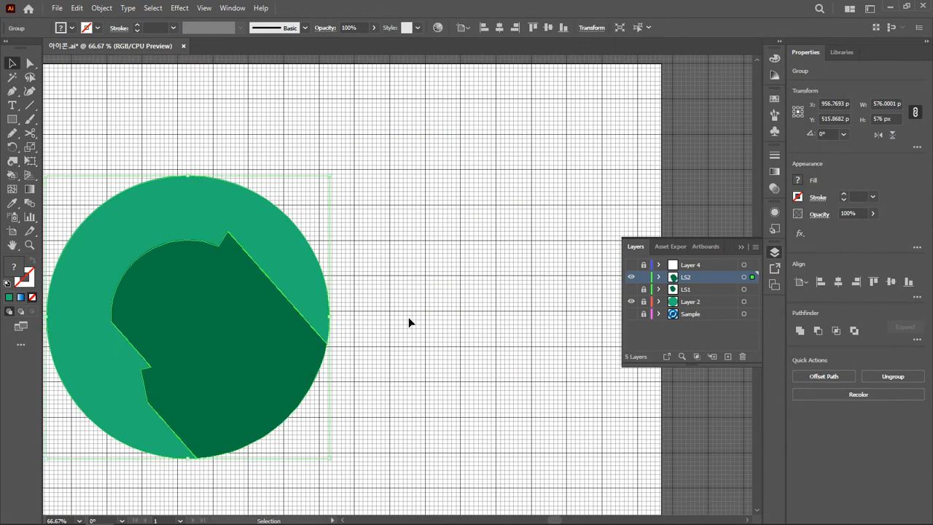
Step: Hide Layer 2 and check the cropped shadow group's paths in outline view, returning to the preview view
left_click(633, 301)
key("ctrl+y")
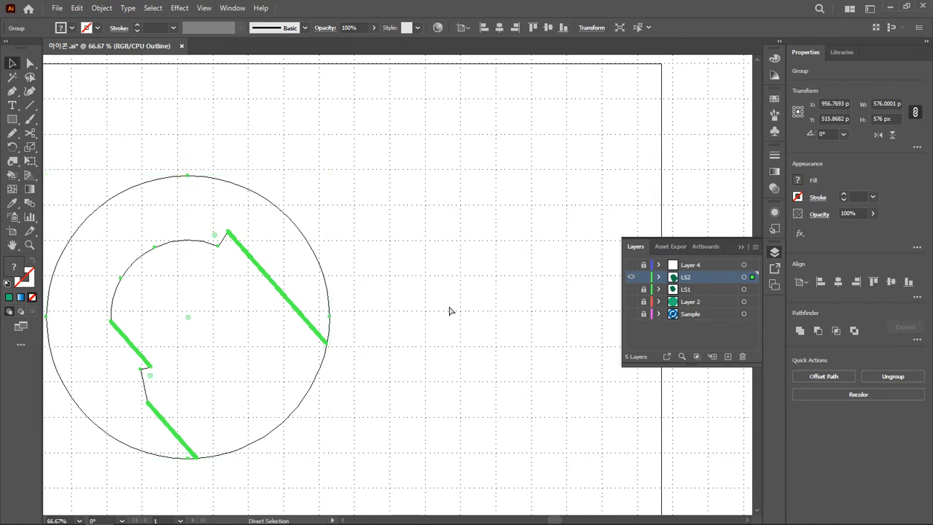
key("ctrl+y")
key("ctrl+y")
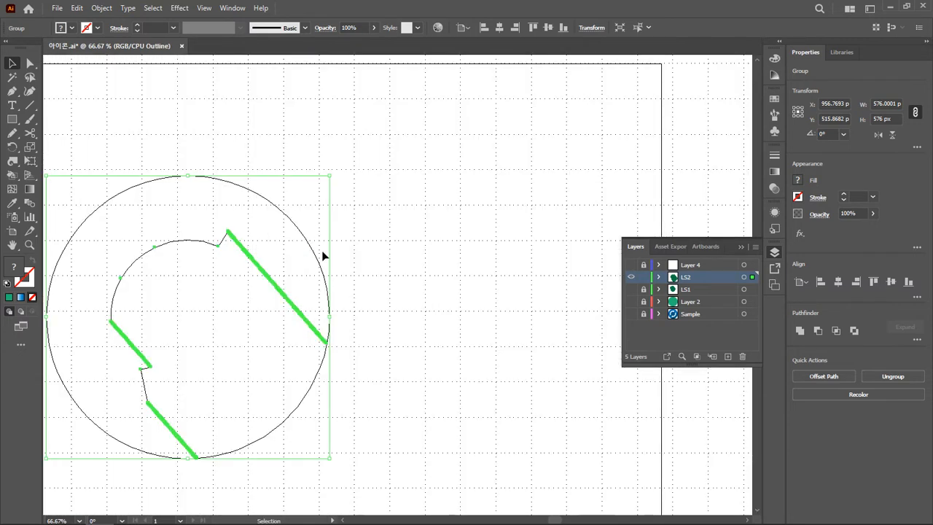
left_click(391, 329)
left_click_drag(385, 336, 473, 302)
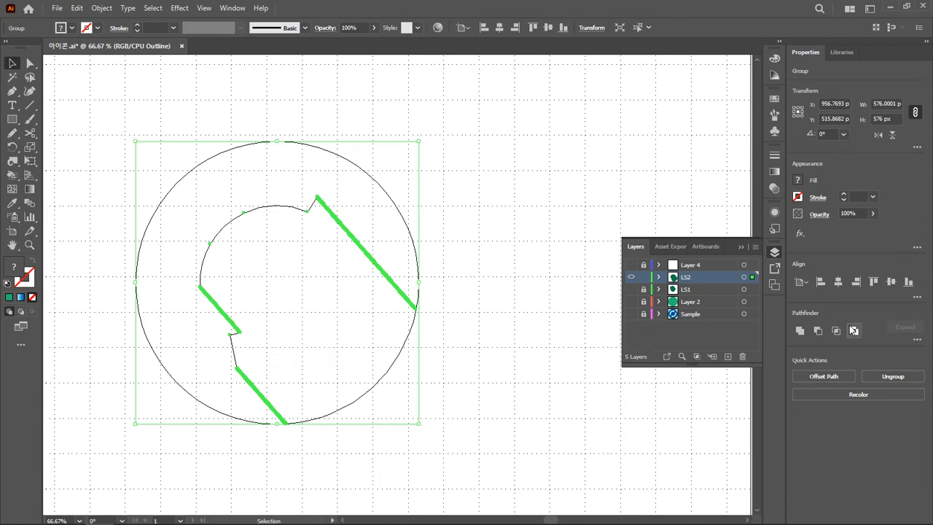
key("ctrl+y")
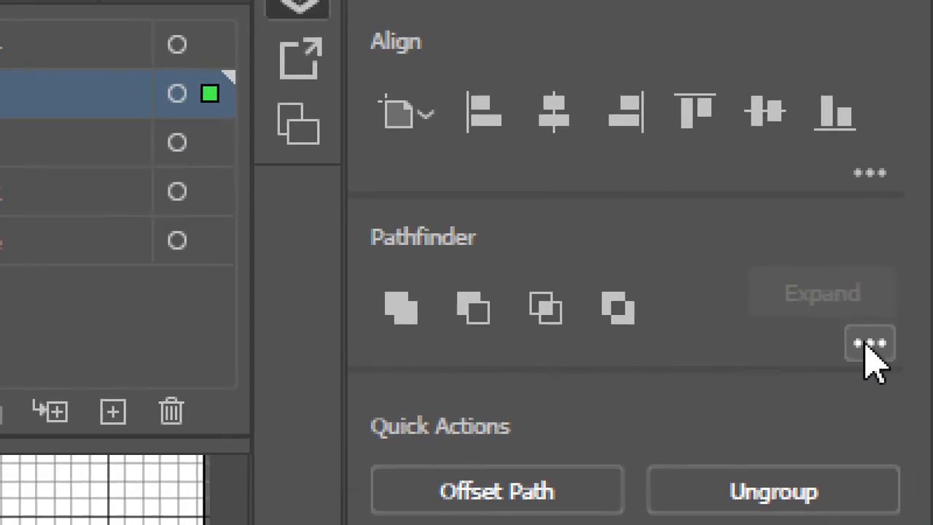
Step: Apply the Pathfinder Merge operation to the cropped shadow group on LS2
left_click(890, 342)
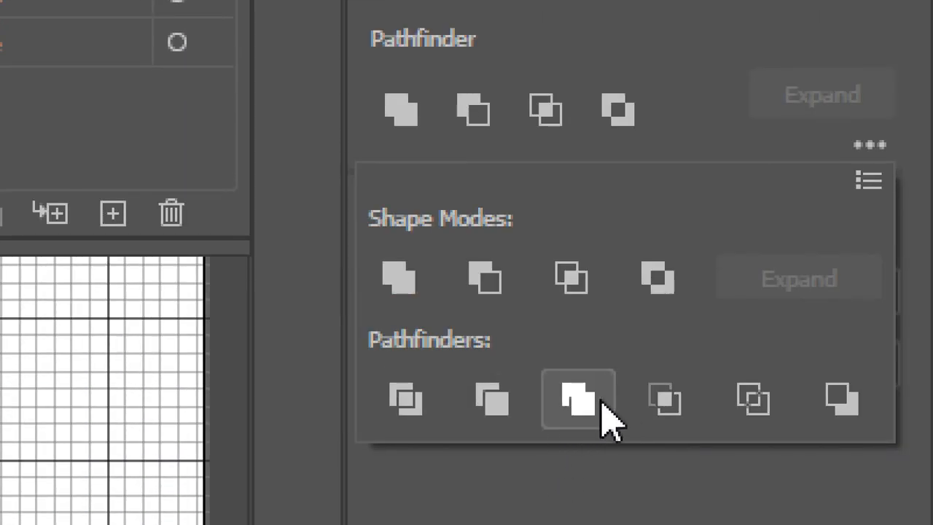
left_click(610, 423)
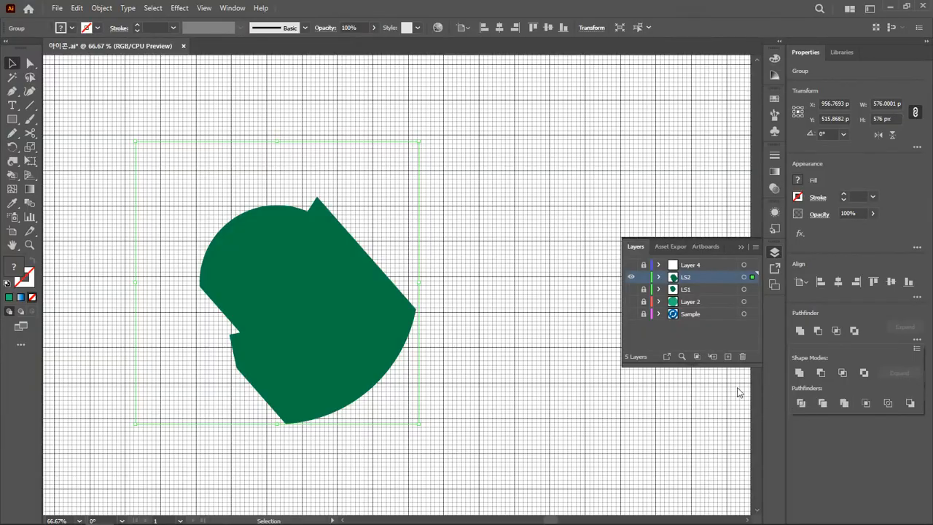
left_click(846, 404)
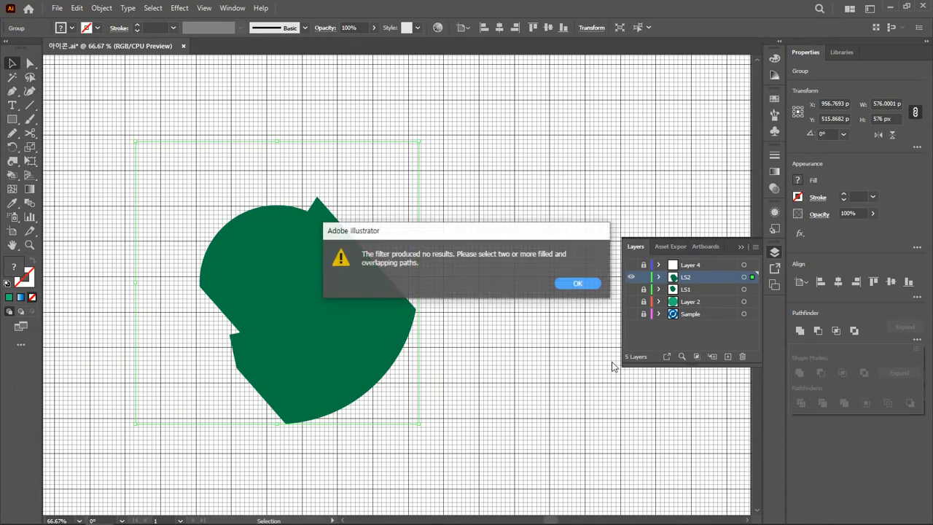
left_click(578, 283)
left_click(499, 348)
Step: Select the shadow shape on LS2 and check its paths in outline view, returning to the preview view
left_click(318, 319)
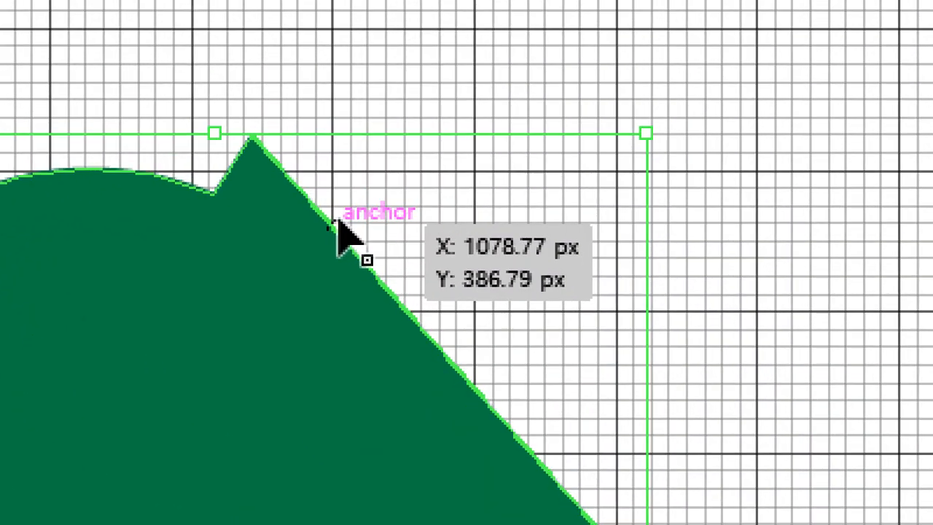
key("ctrl+y")
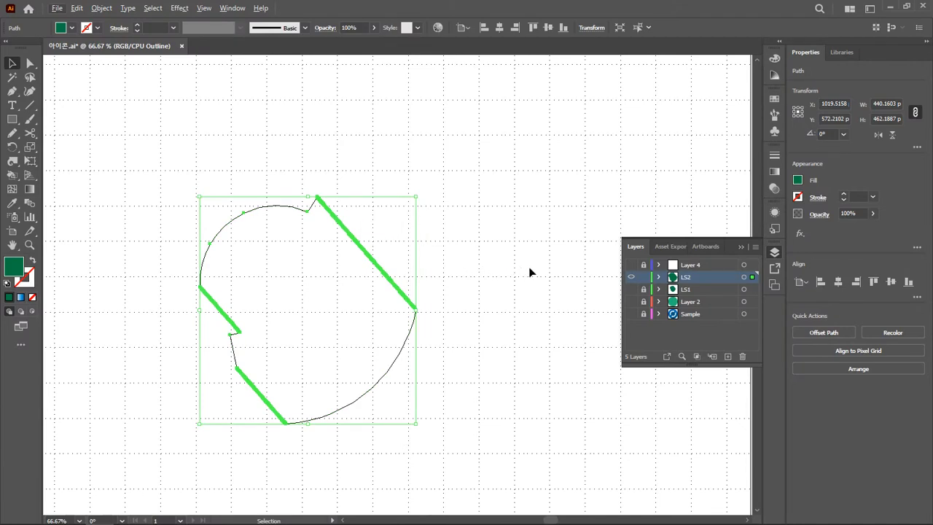
left_click(493, 274)
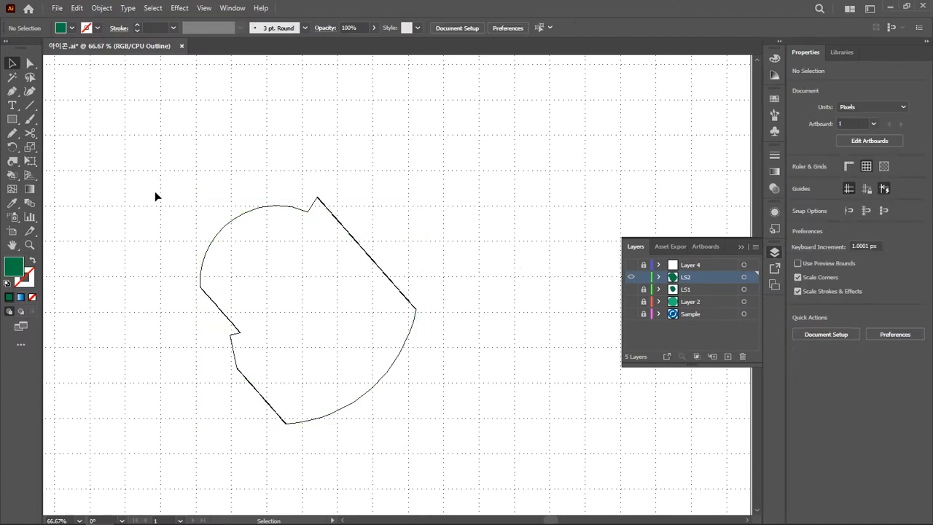
key("a")
key("ctrl+y")
key("v")
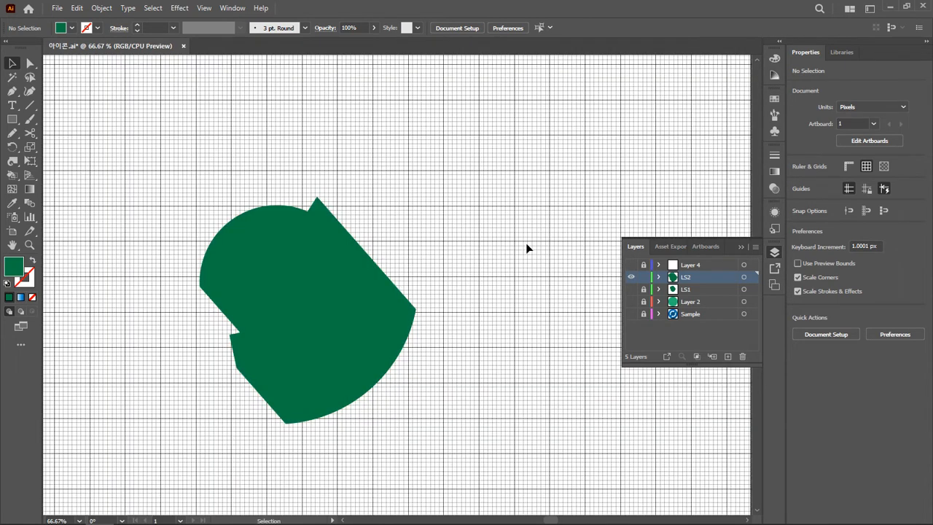
Step: Show Layer 4 and Layer 2 again, and unlock LS1 while leaving it hidden
left_click(632, 265)
left_click(631, 290)
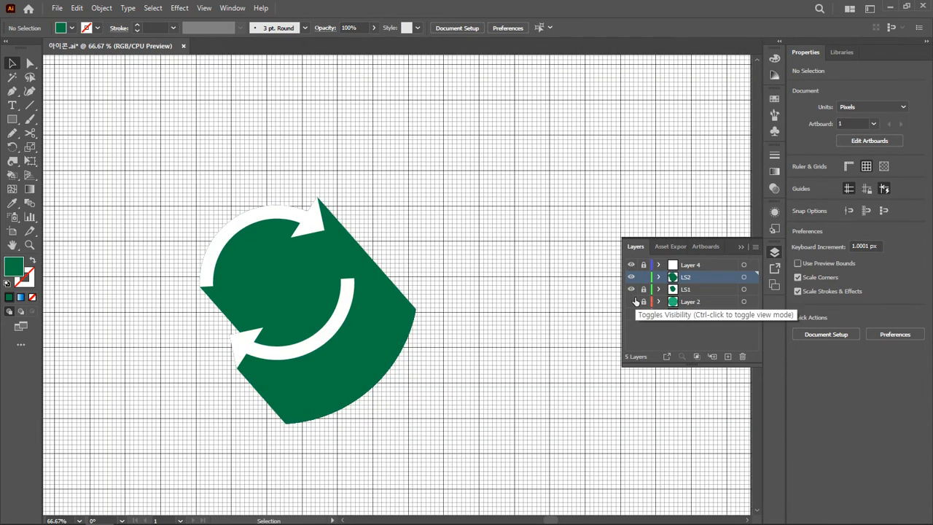
left_click(632, 291)
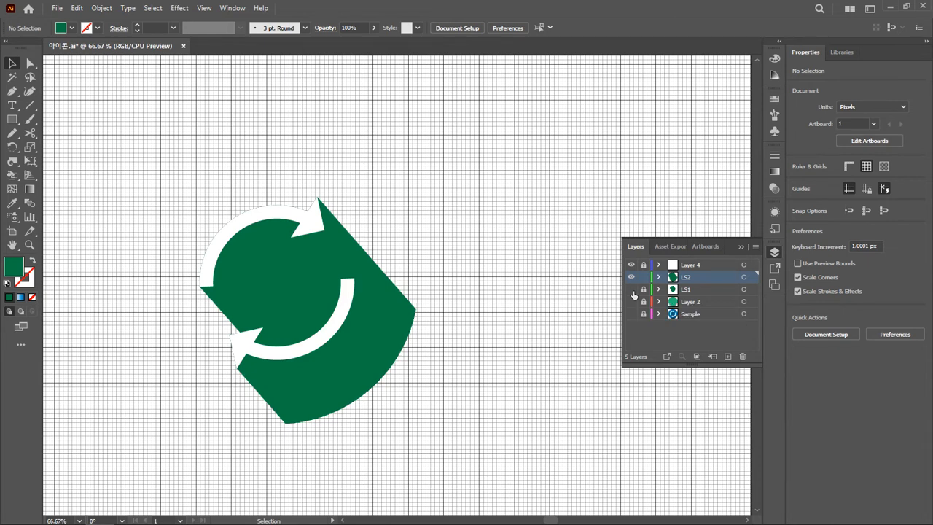
left_click(633, 291)
left_click(687, 294)
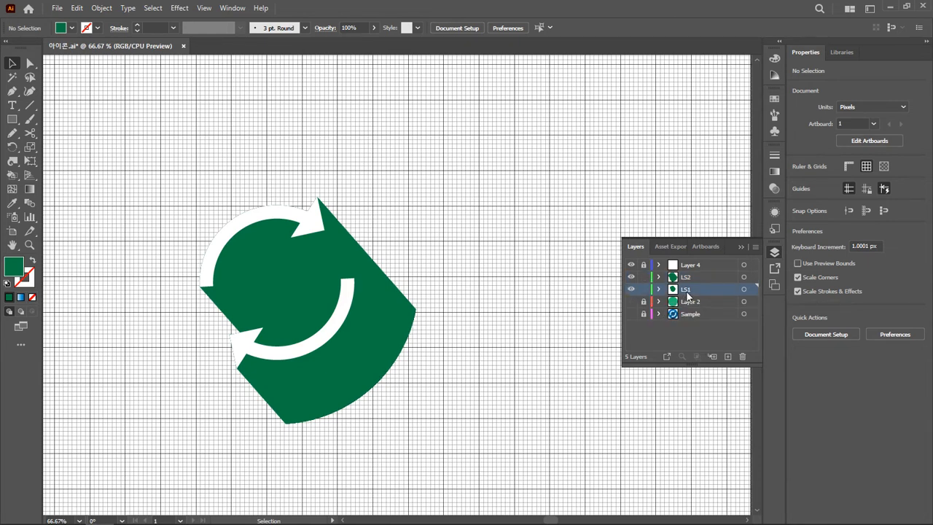
left_click(632, 293)
left_click(632, 302)
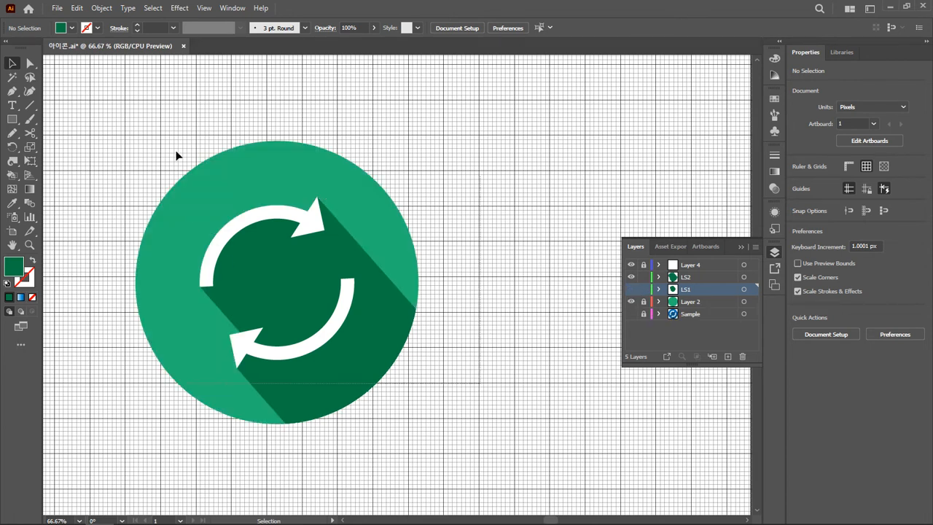
Step: Make LS2 the active layer and unlock Layer 2 and Layer 4
left_click(329, 231)
left_click(438, 146)
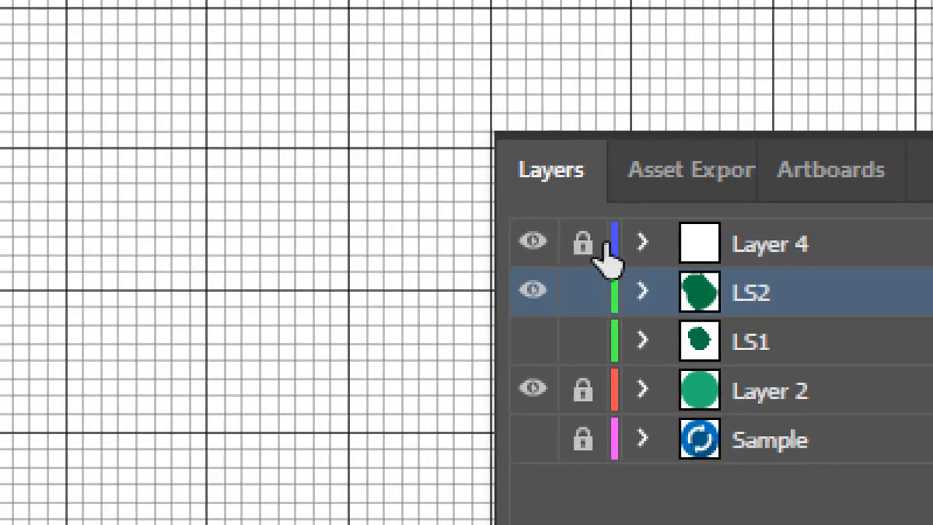
left_click(582, 391)
left_click(584, 243)
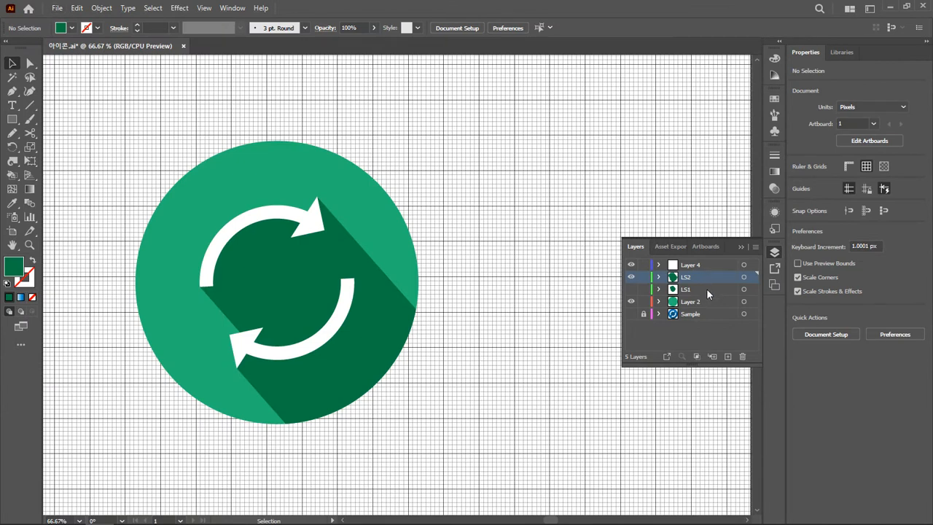
left_click(707, 289)
left_click(743, 357)
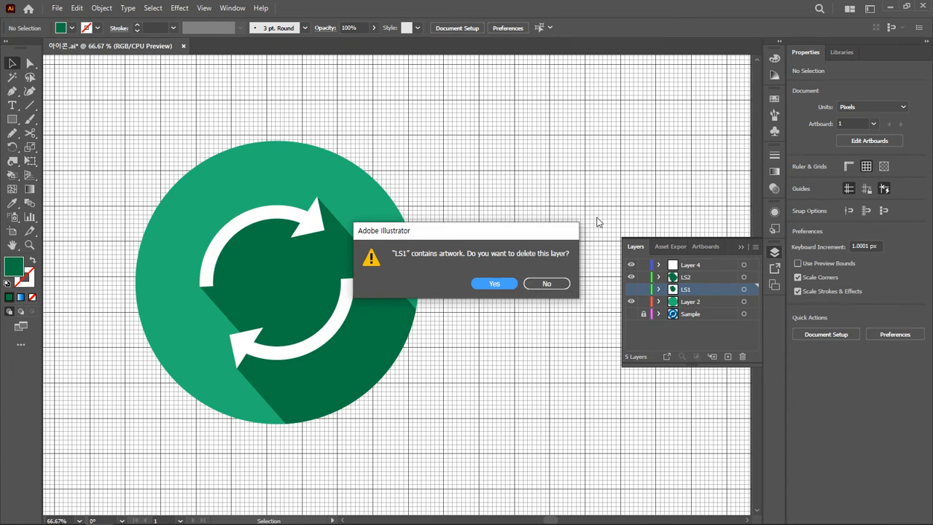
left_click(548, 284)
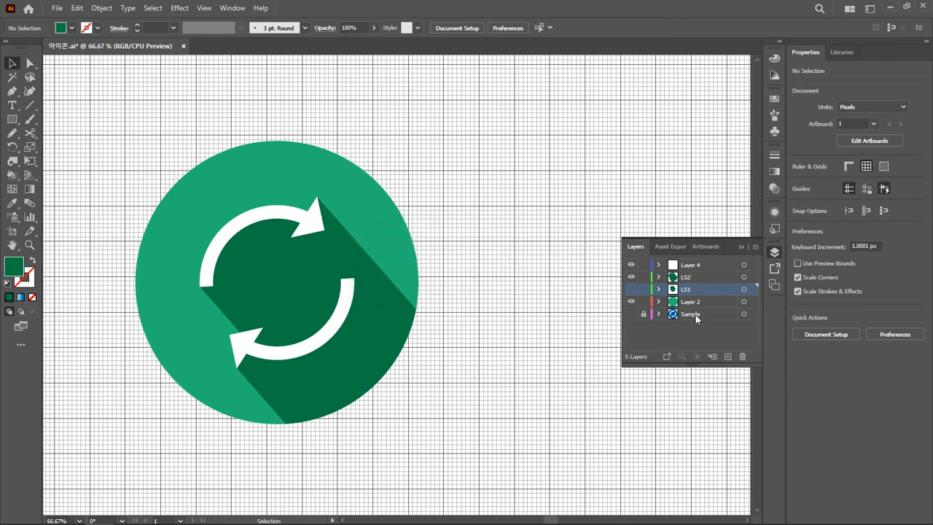
Step: Delete the Sample layer with its artwork and lock all the remaining layers
left_click(742, 356)
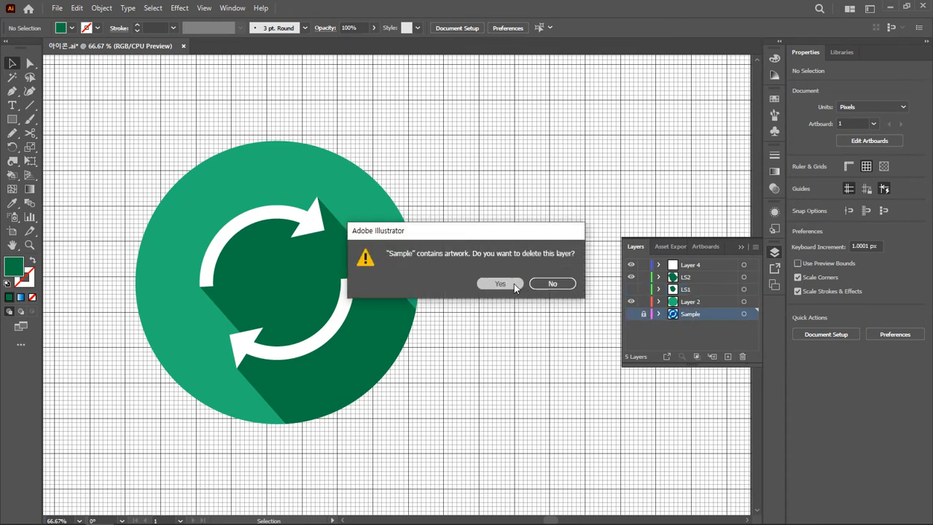
left_click(514, 284)
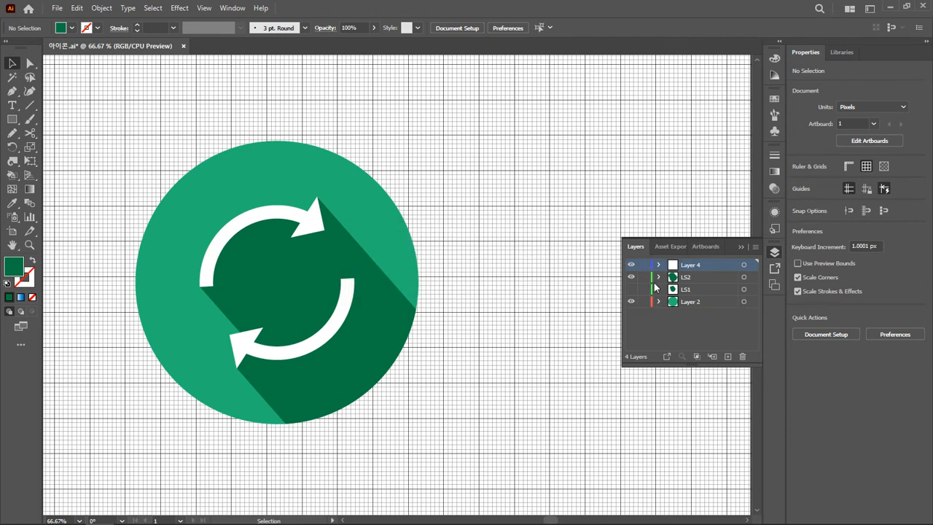
left_click_drag(644, 266, 643, 311)
Step: Compare the LS1 and LS2 shadows by toggling their visibility, and hide both of them along with Layer 4
left_click(631, 292)
left_click(631, 279)
left_click(631, 292)
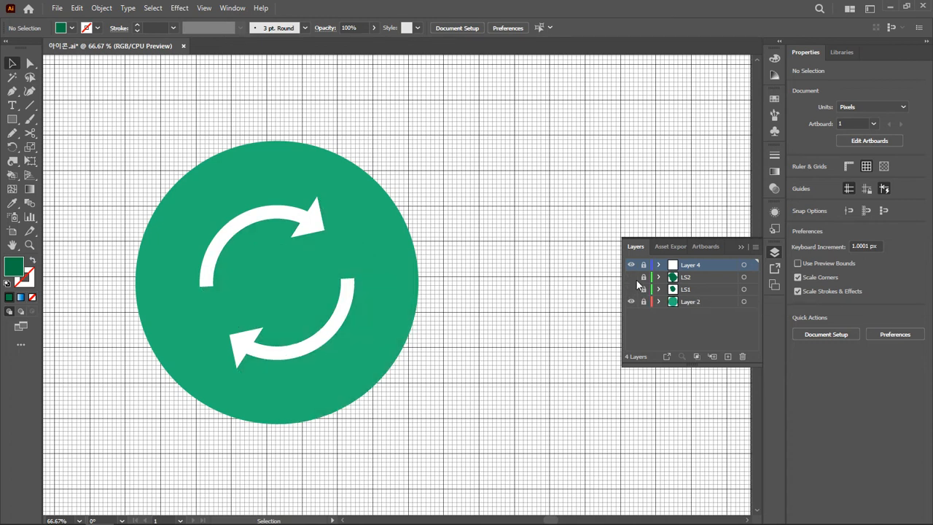
left_click(632, 288)
left_click(631, 288)
left_click(631, 265)
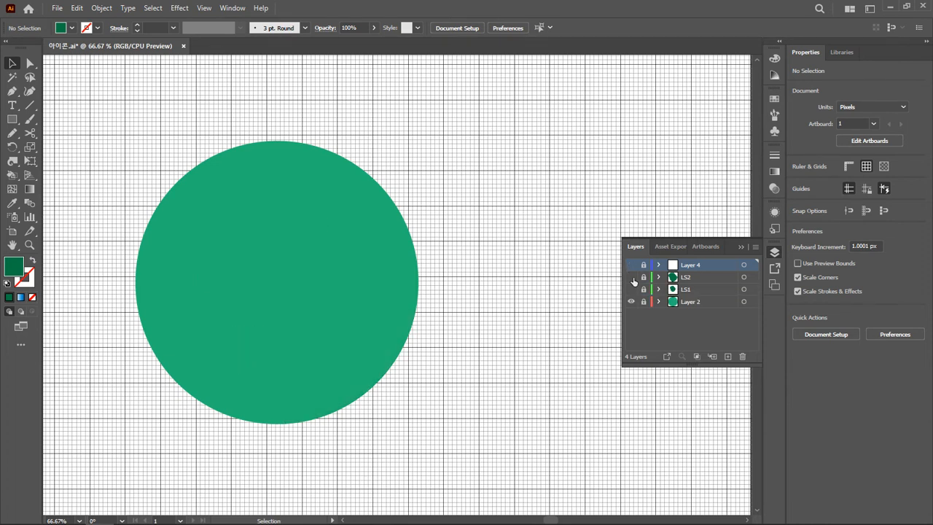
Step: Unlock Layer 2 and fit the artboard to the bounds of its green circle with the Artboard tool
left_click(676, 303)
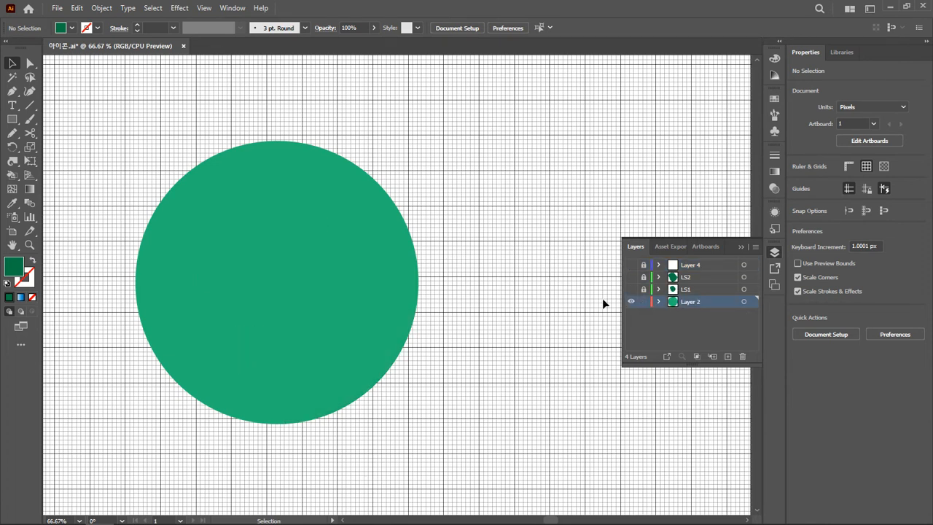
key("ctrl+0")
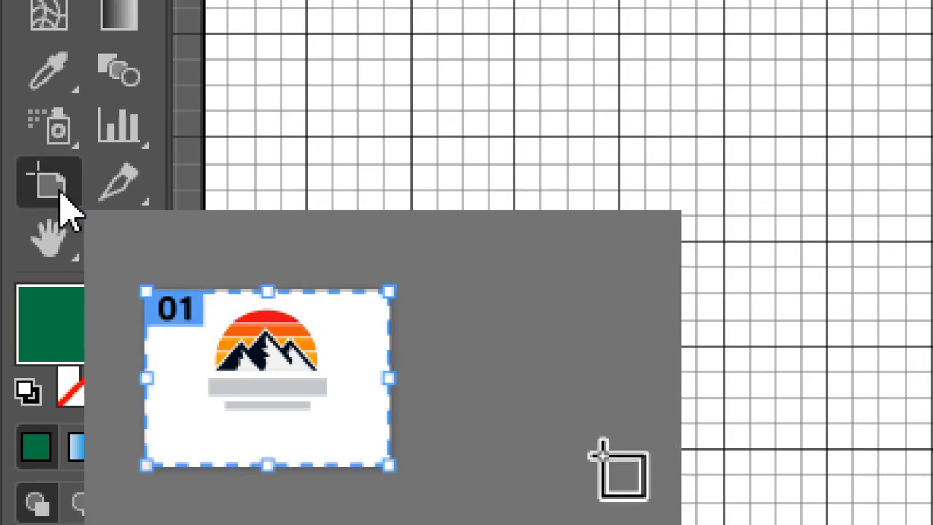
left_click(69, 212)
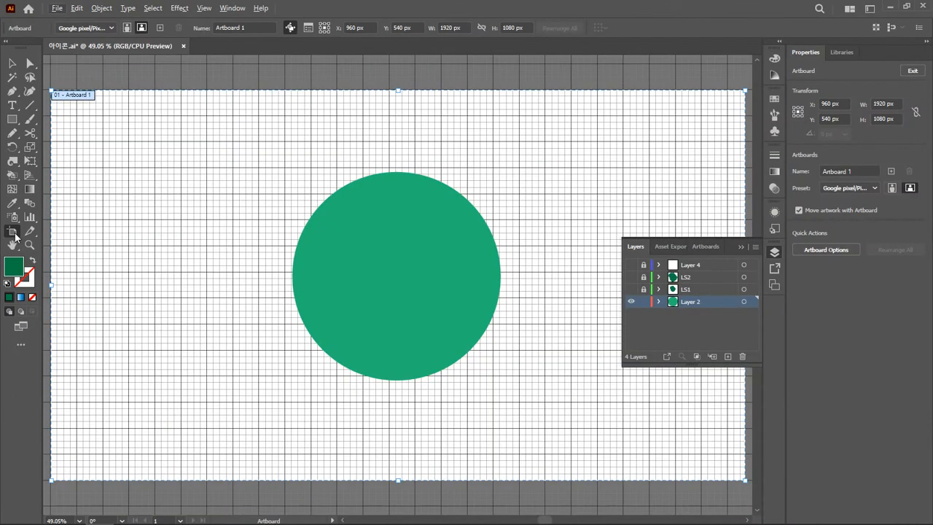
left_click(418, 263)
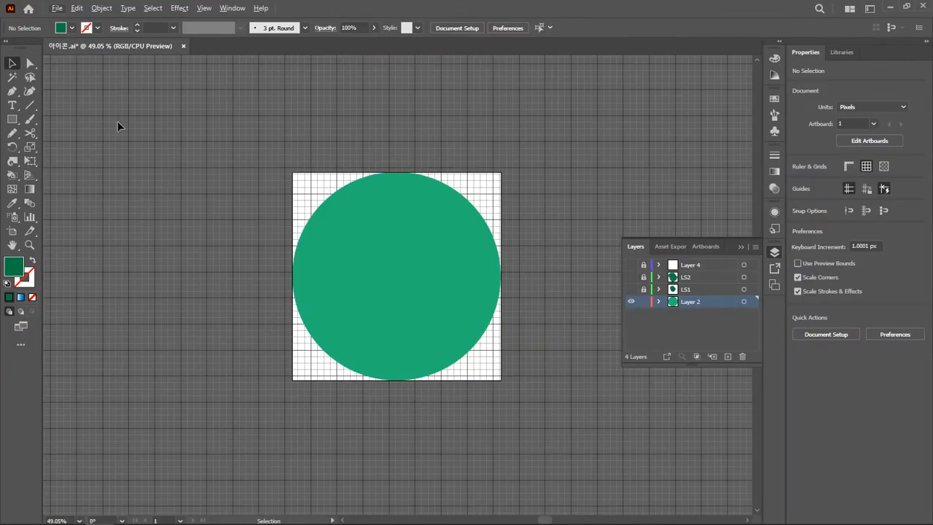
Step: Lock Layer 2, show Layer 4 and LS1 with LS2 hidden, and check the artwork in outline view, returning to the preview view
left_click(643, 302)
left_click(630, 278)
left_click(631, 265)
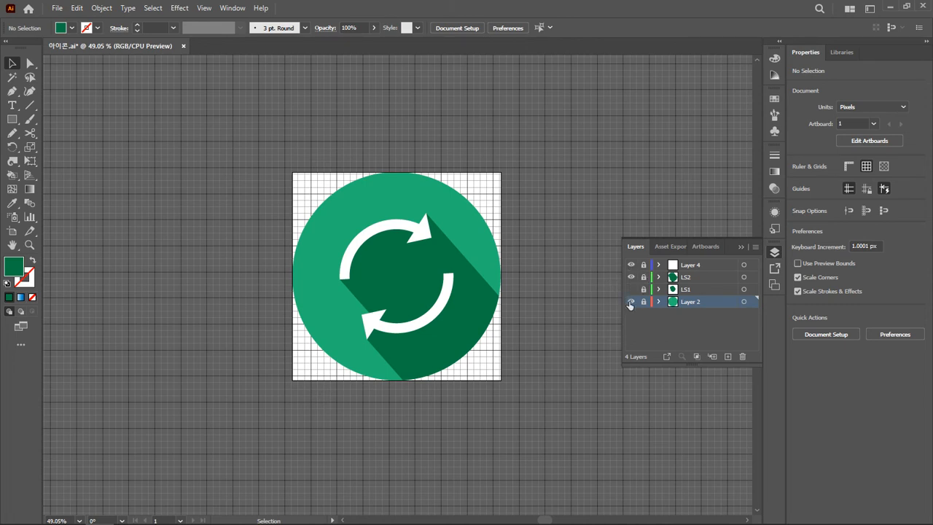
left_click(631, 289)
left_click(629, 290)
key("ctrl+y")
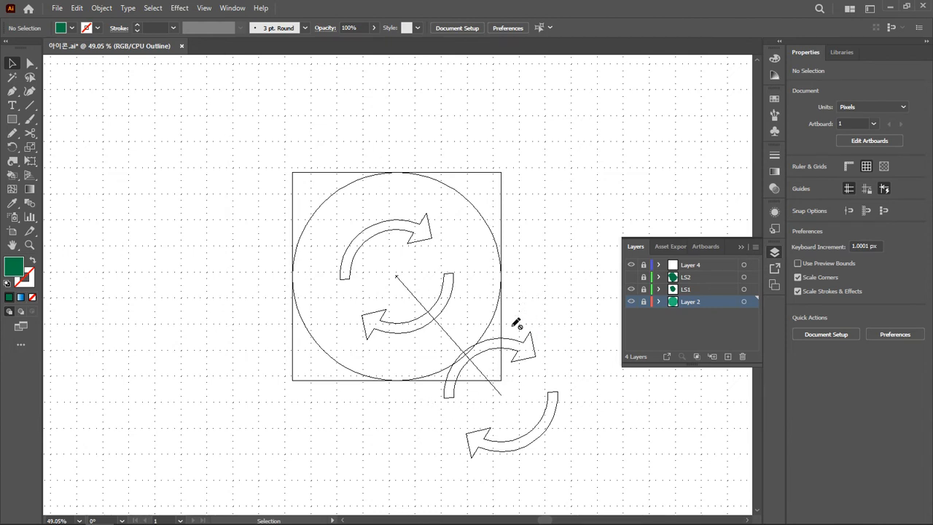
key("ctrl+y")
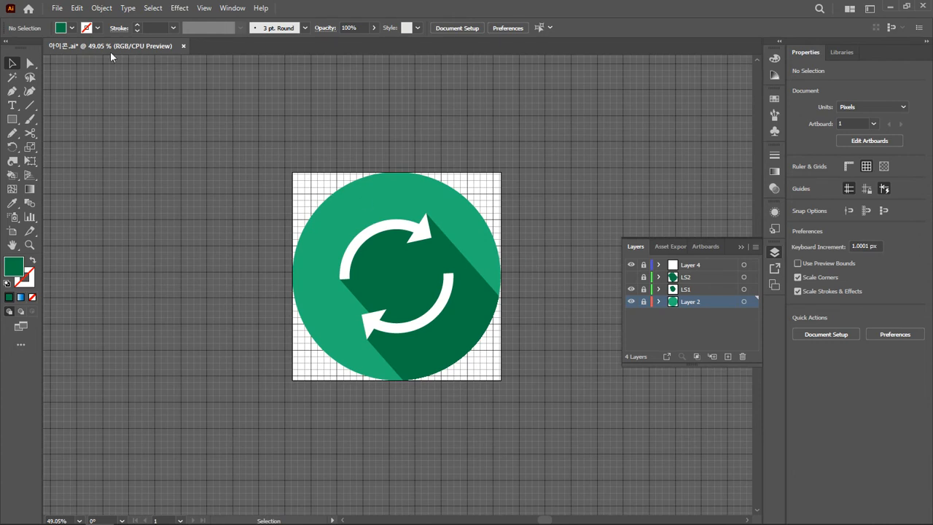
Step: Open the Save for Web (Legacy) export and apply the PNG-24 preset
left_click(61, 9)
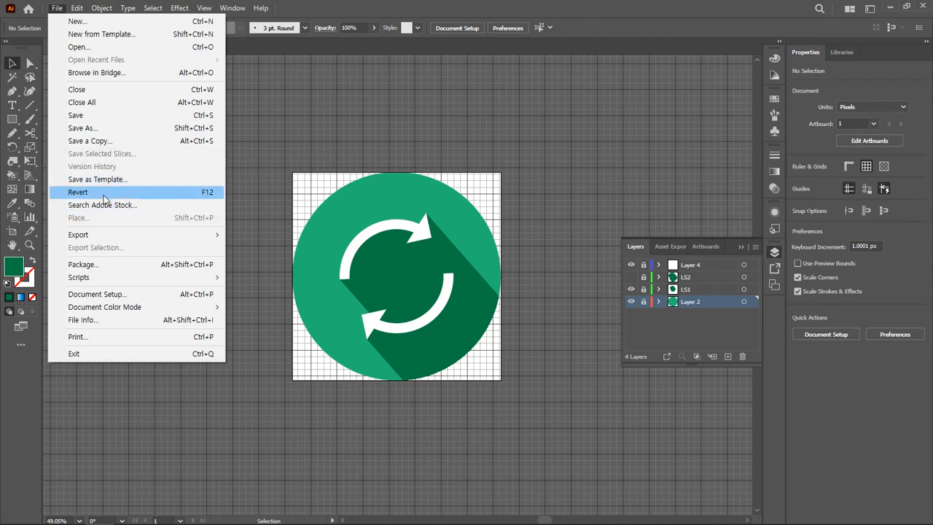
mouse_move(175, 235)
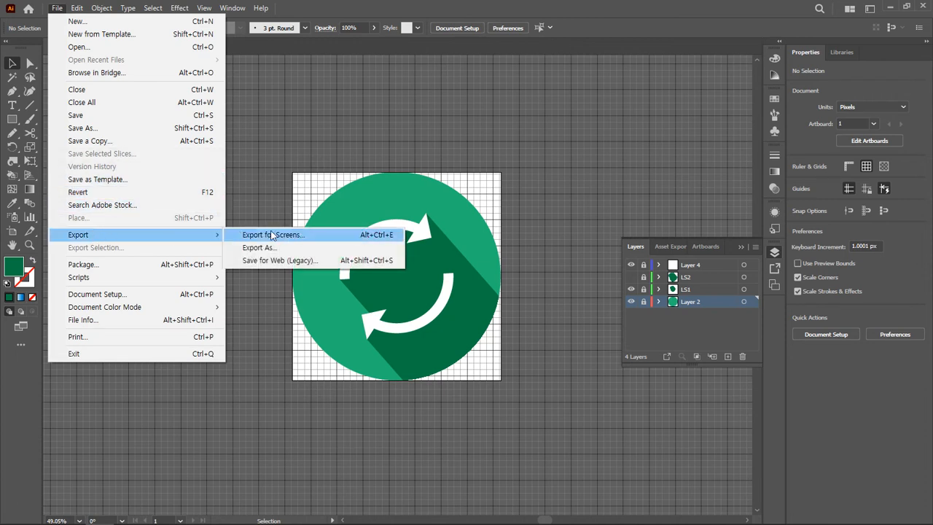
left_click(296, 261)
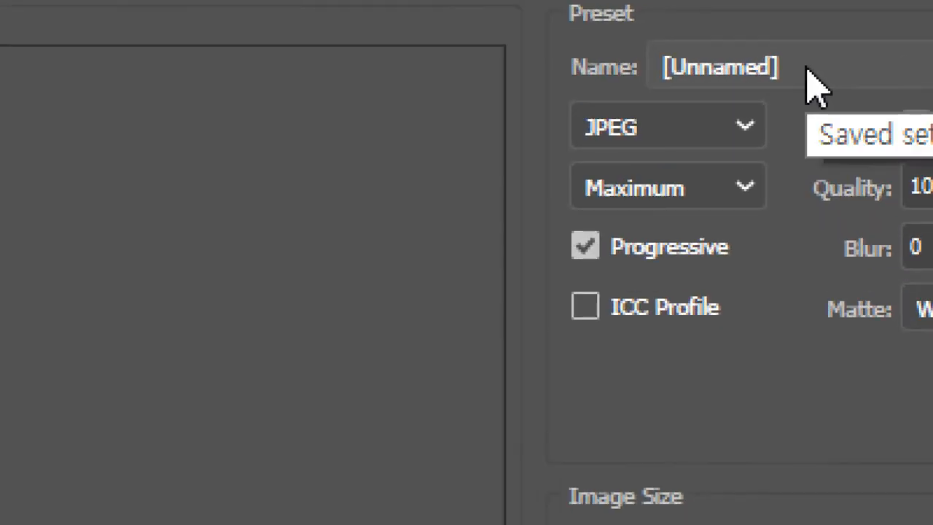
left_click(807, 70)
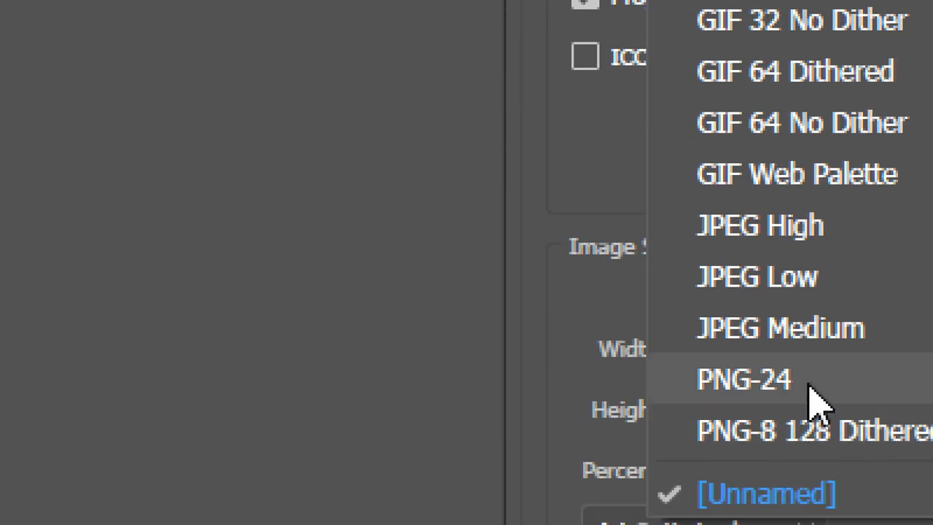
left_click(809, 386)
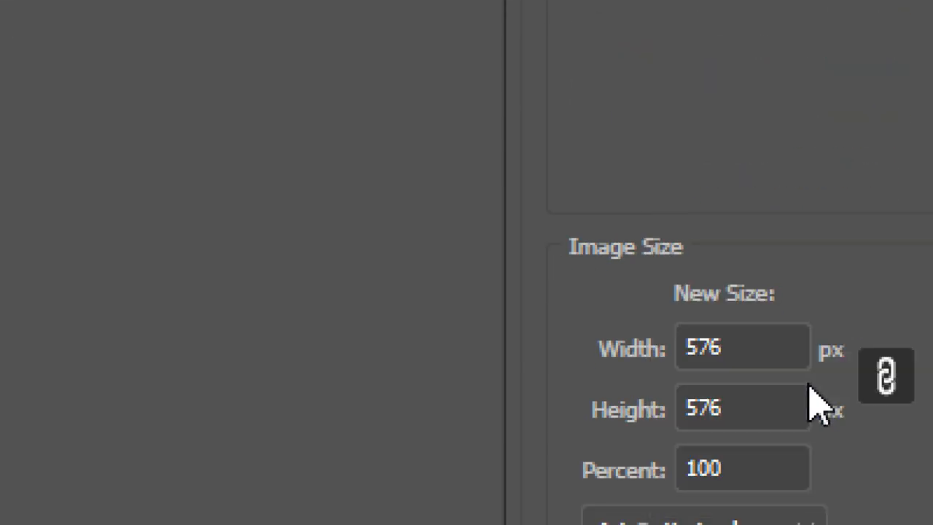
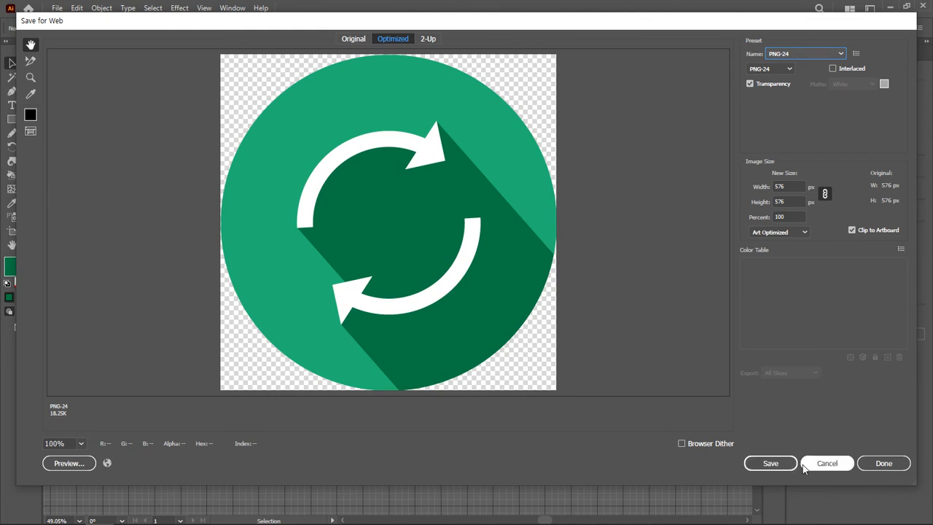
Step: Save the optimized PNG image under the file name 아이콘-2, accepting the non-Latin characters in the name
left_click(775, 463)
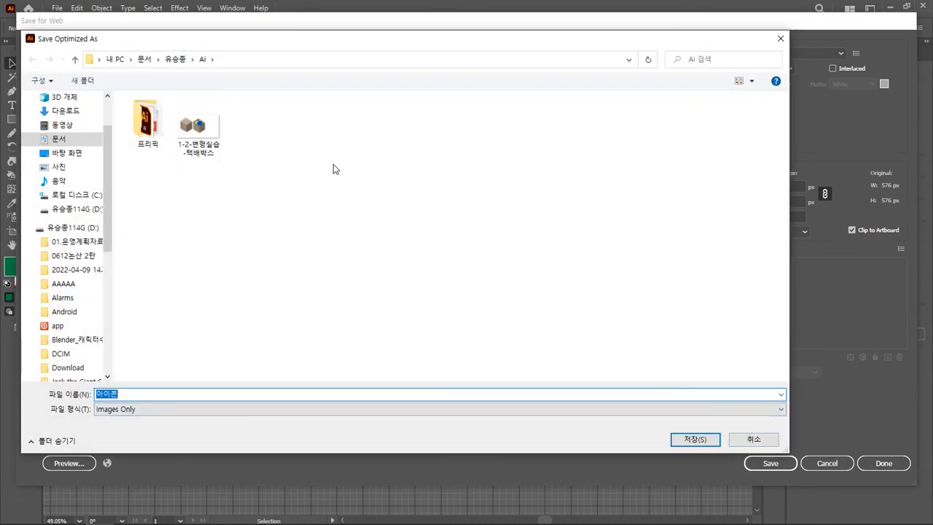
left_click(154, 395)
type("-2")
key("Return")
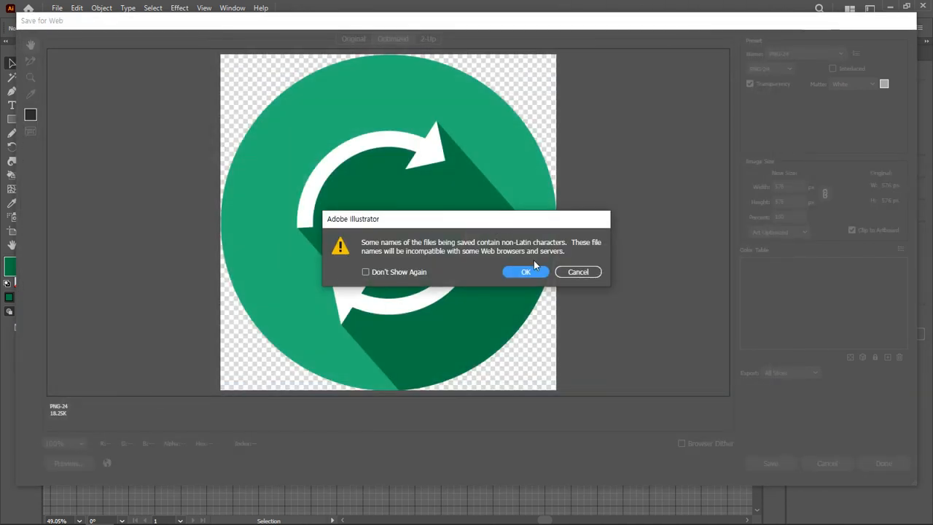
left_click(526, 271)
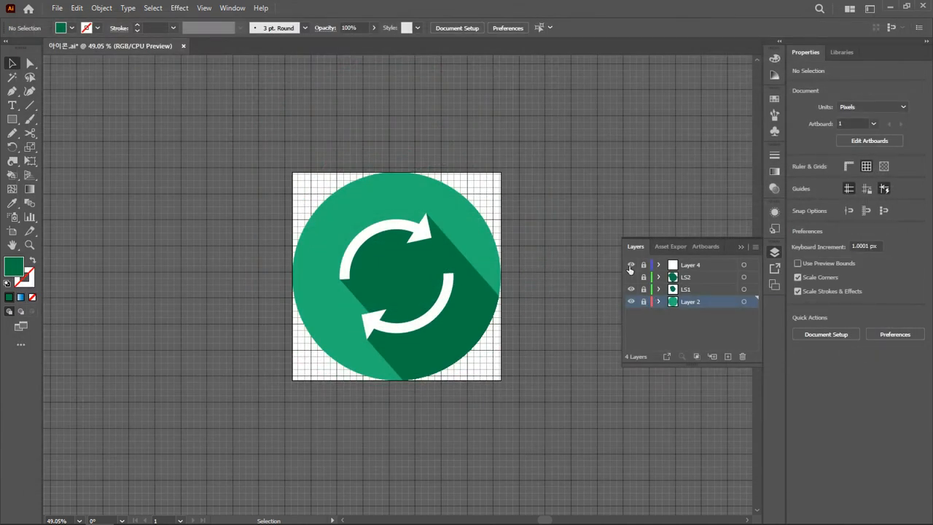
Step: Show the hidden LS2 layer and unlock both LS2 and LS1, leaving LS1 selected
left_click(632, 289)
left_click(631, 289)
left_click(643, 279)
left_click(676, 291)
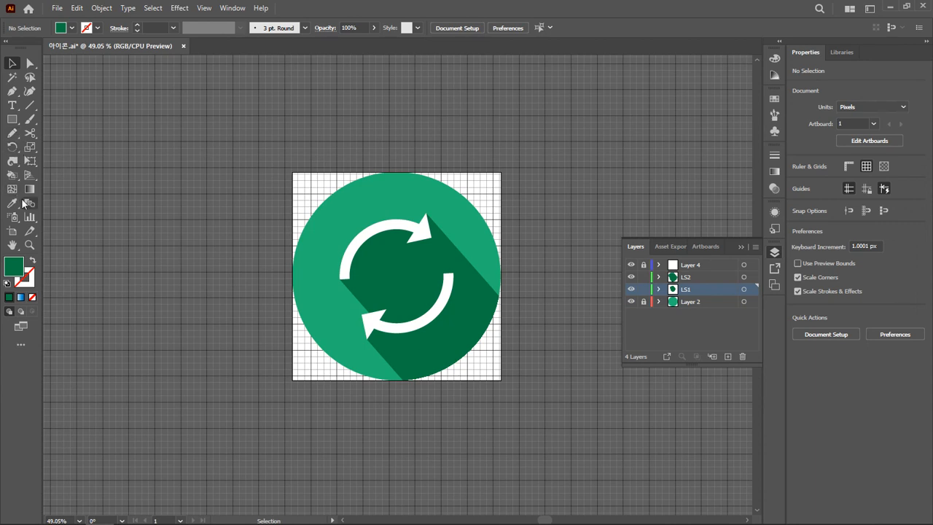
Step: Enlarge the artboard evenly around its centre to about 985 px square with the Artboard tool
left_click(16, 235)
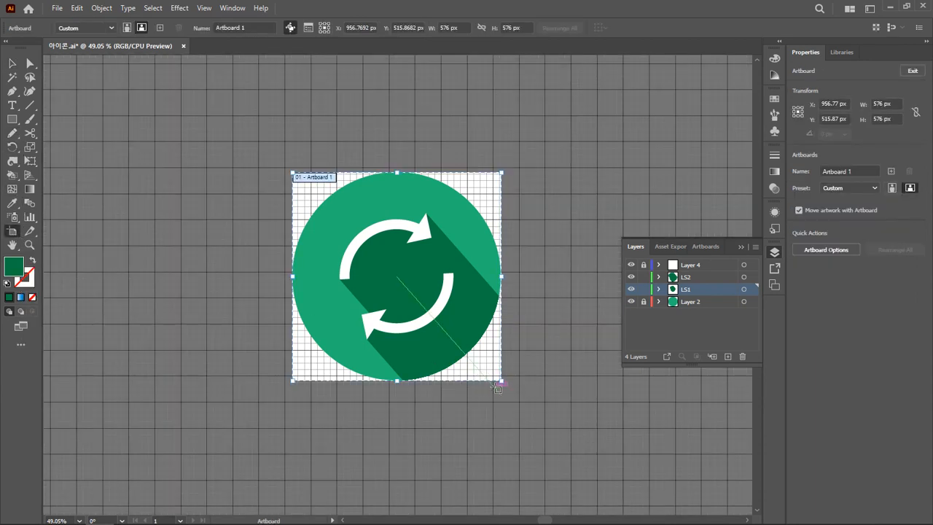
left_click_drag(502, 381, 573, 453)
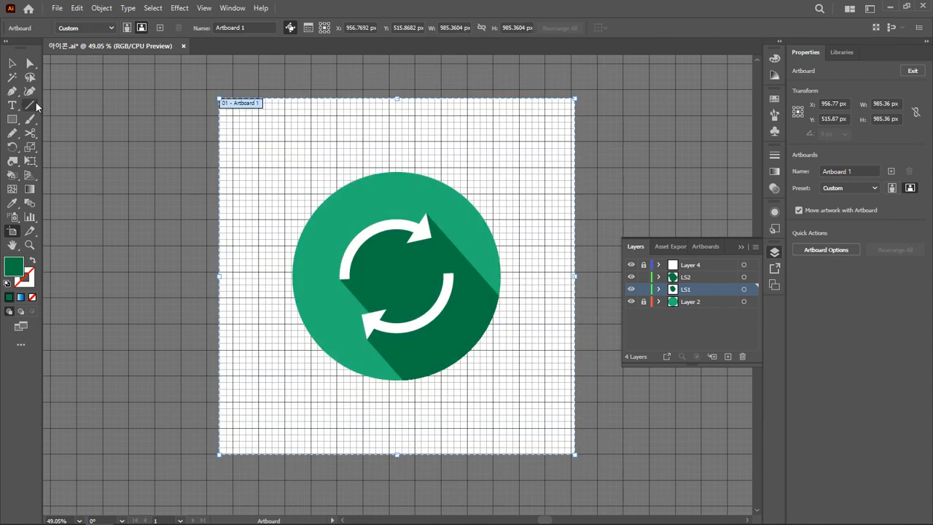
left_click(12, 64)
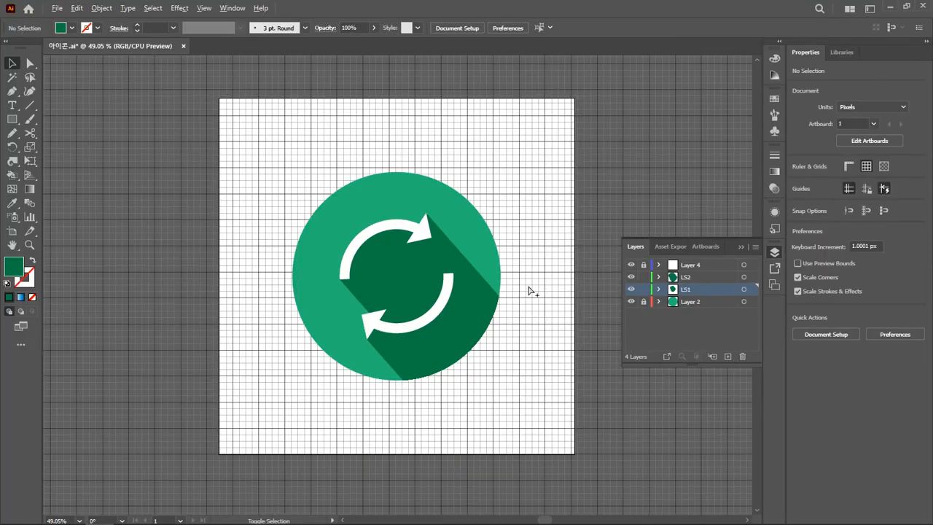
Step: Preview the enlarged artboard in the Save for Web (Legacy) export and leave it without saving
key("ctrl+alt+shift+s")
left_click_drag(542, 317, 490, 281)
left_click(828, 463)
Step: Unlock Layer 2, hide the other layers and fit the artboard to the bounds of the green circle with the Artboard tool
left_click(693, 304)
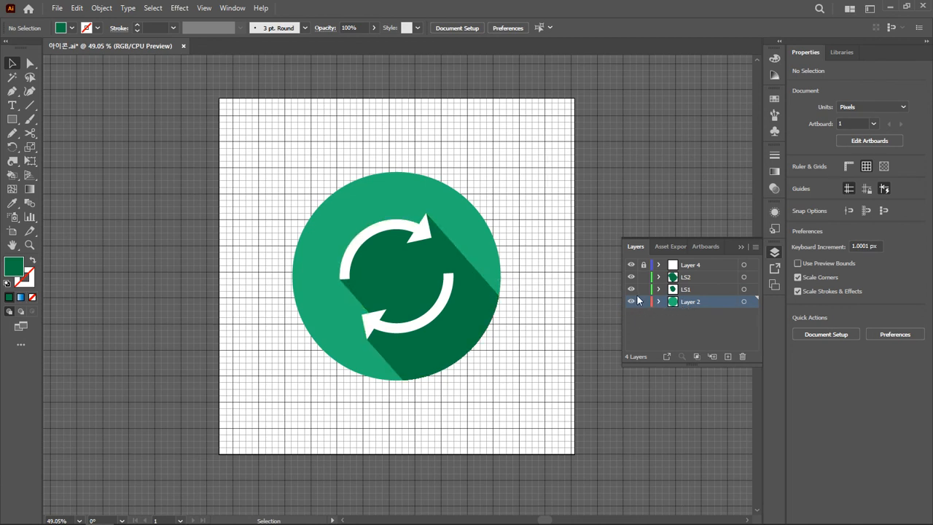
left_click_drag(631, 289, 632, 264)
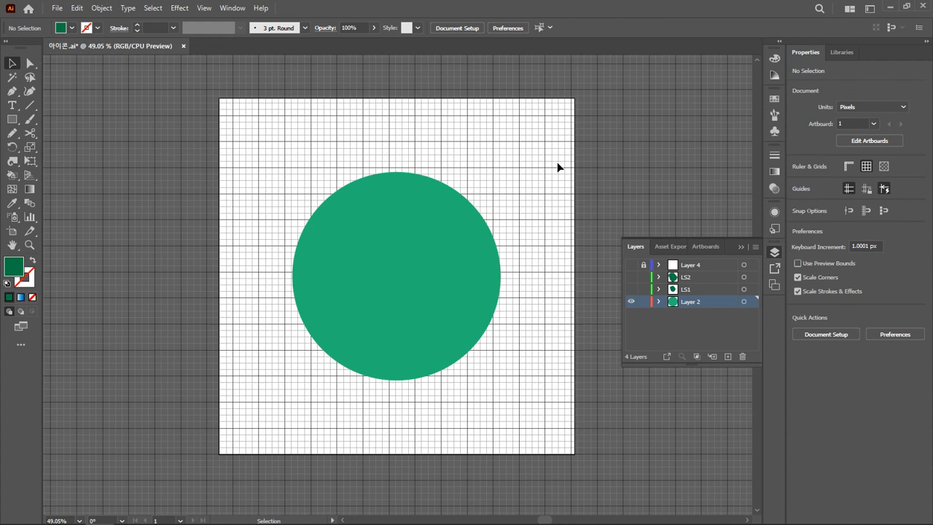
left_click(414, 230)
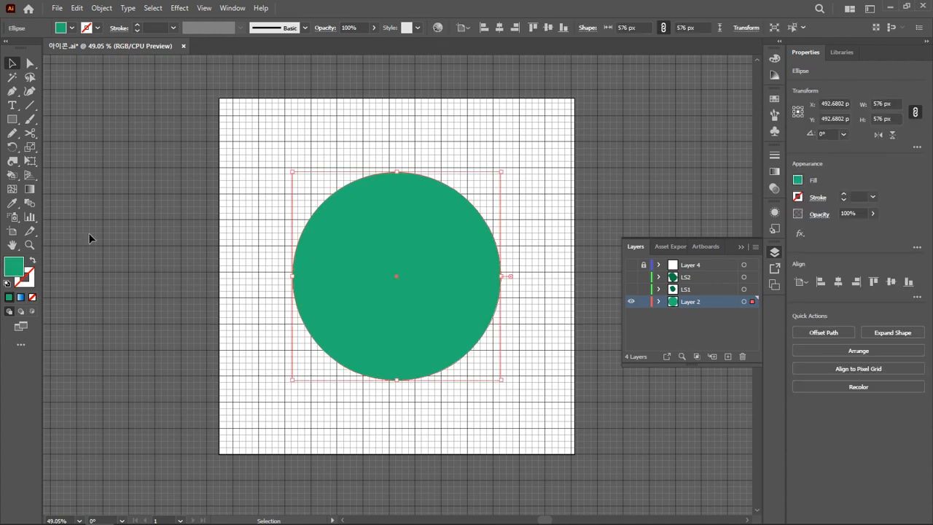
left_click(13, 233)
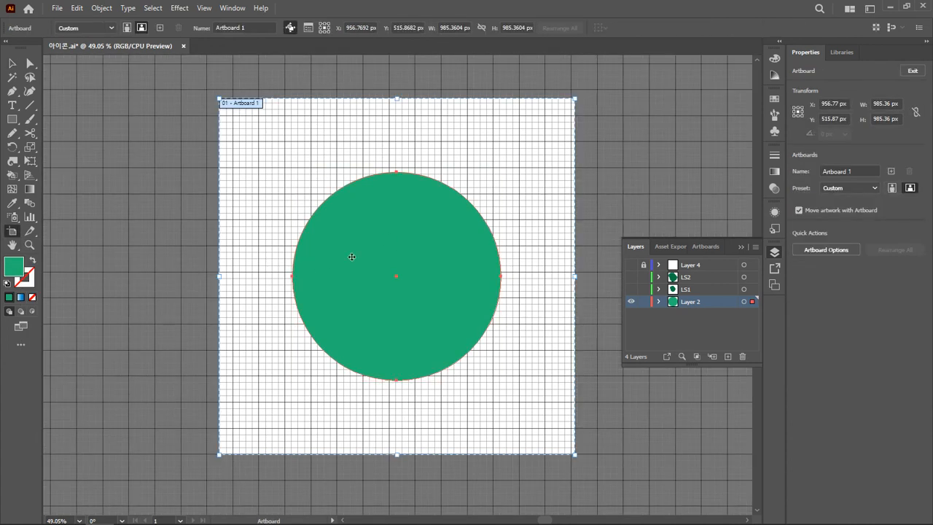
left_click(351, 257)
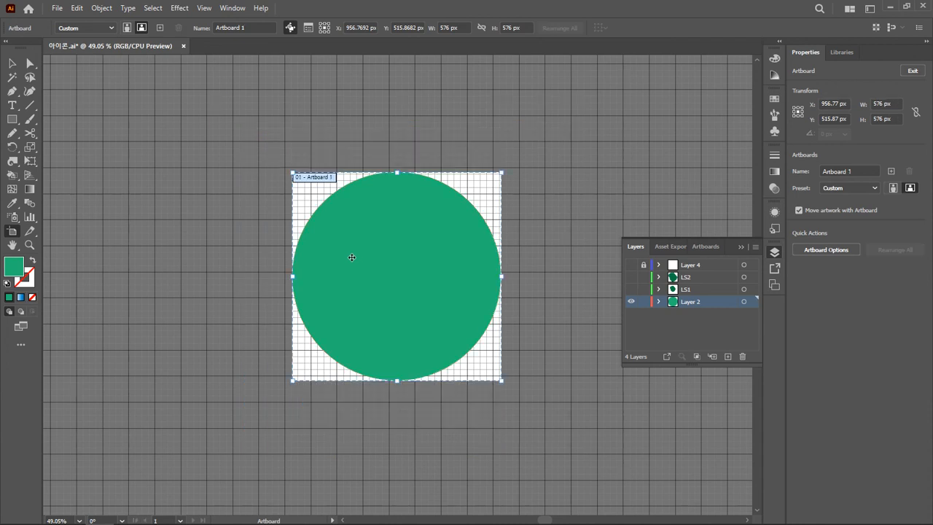
left_click(11, 64)
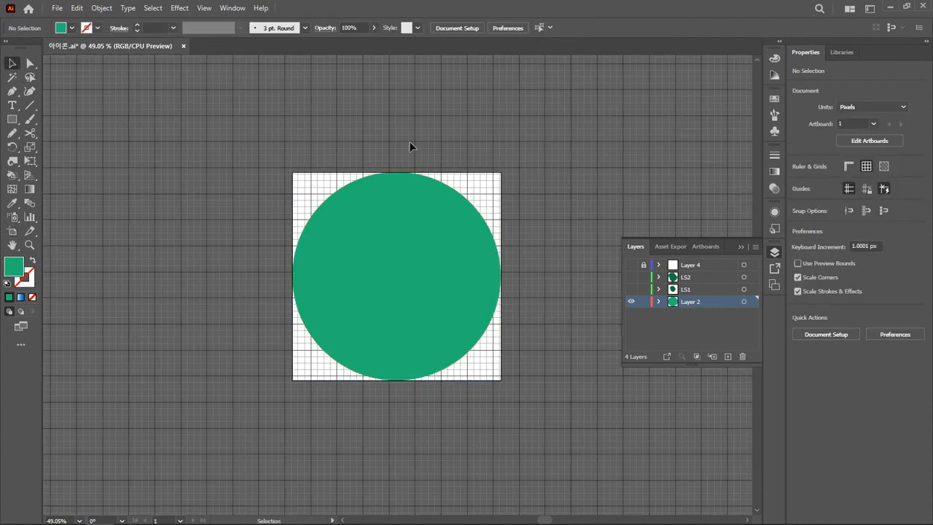
Step: Lock Layer 2 and show LS2 and Layer 4, keeping LS1 hidden
left_click(644, 301)
left_click(631, 277)
left_click(632, 265)
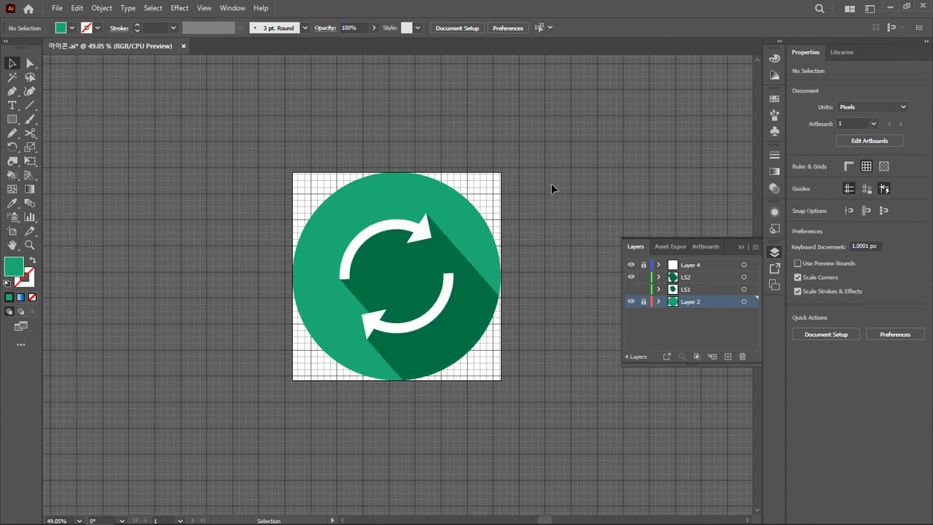
Step: Check the icon's shadow and arrow paths in outline view and return to the preview view
key("a")
key("ctrl+y")
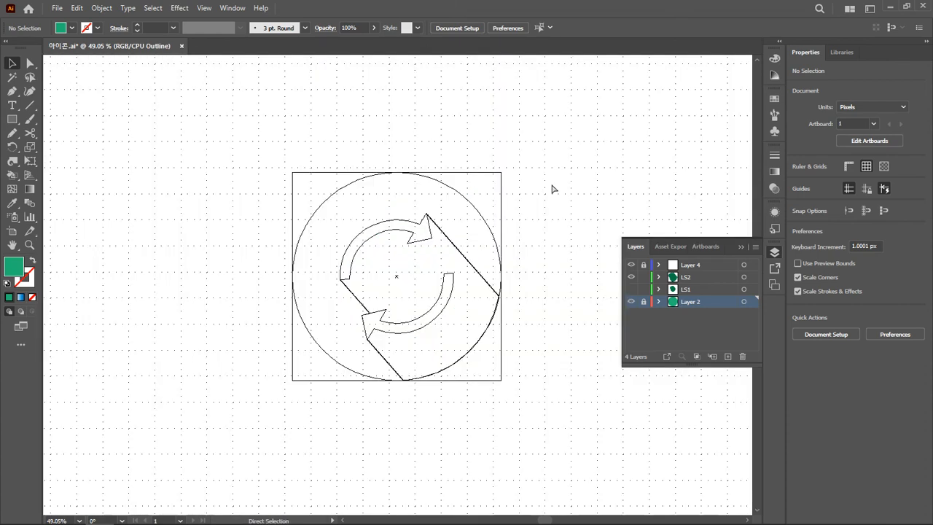
key("ctrl+y")
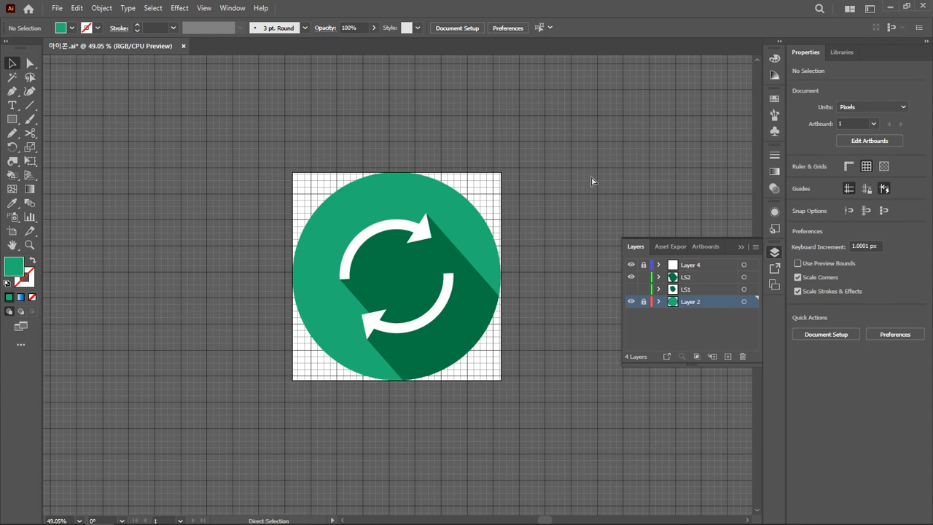